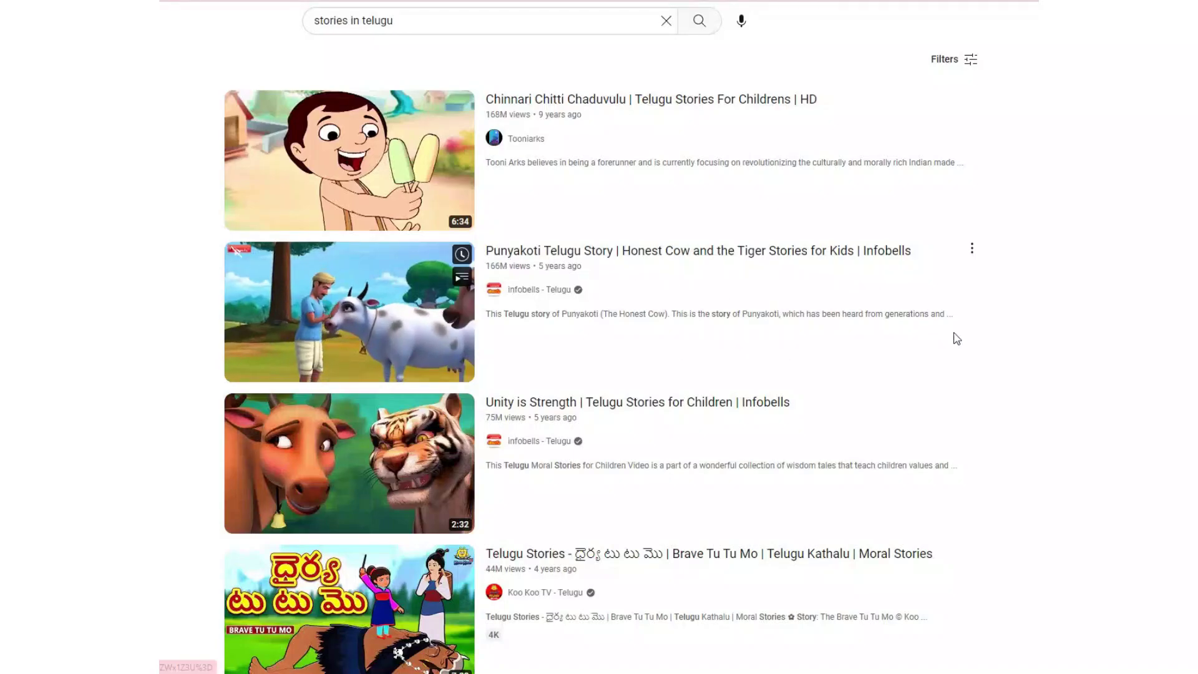
- Look through the video results for "stories in telugu", comparing the view counts of the story videos
scroll(1007, 337, down, 3)
scroll(1006, 337, down, 2)
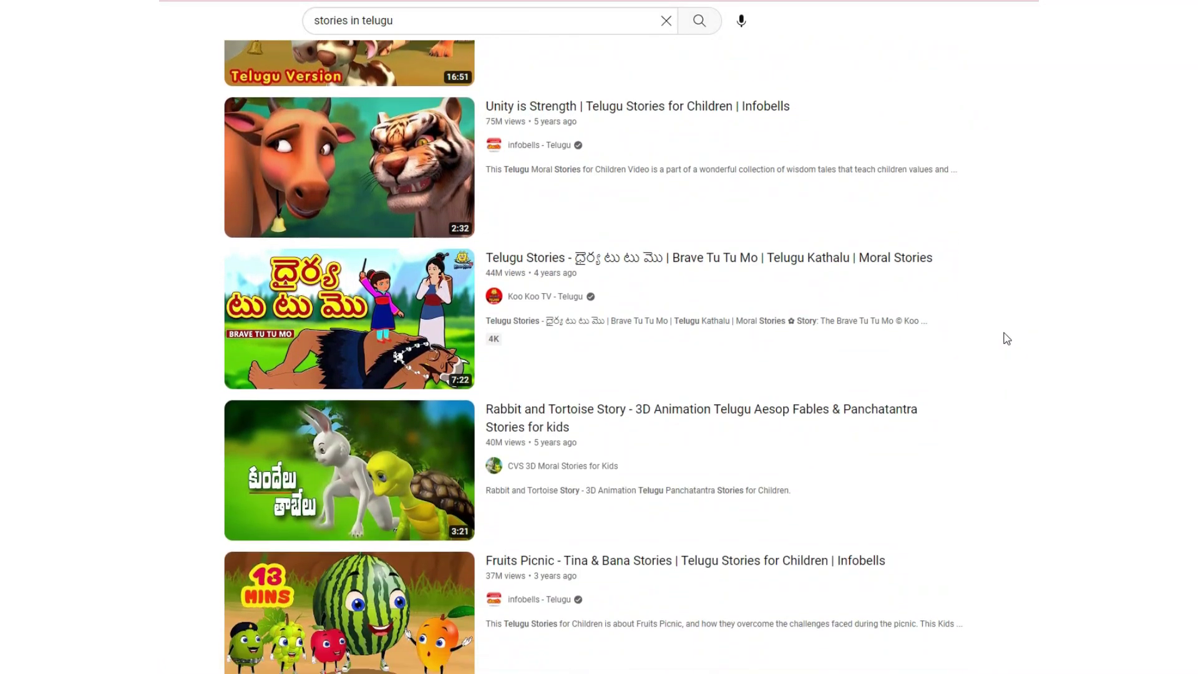
scroll(1004, 338, up, 3)
scroll(1002, 338, up, 3)
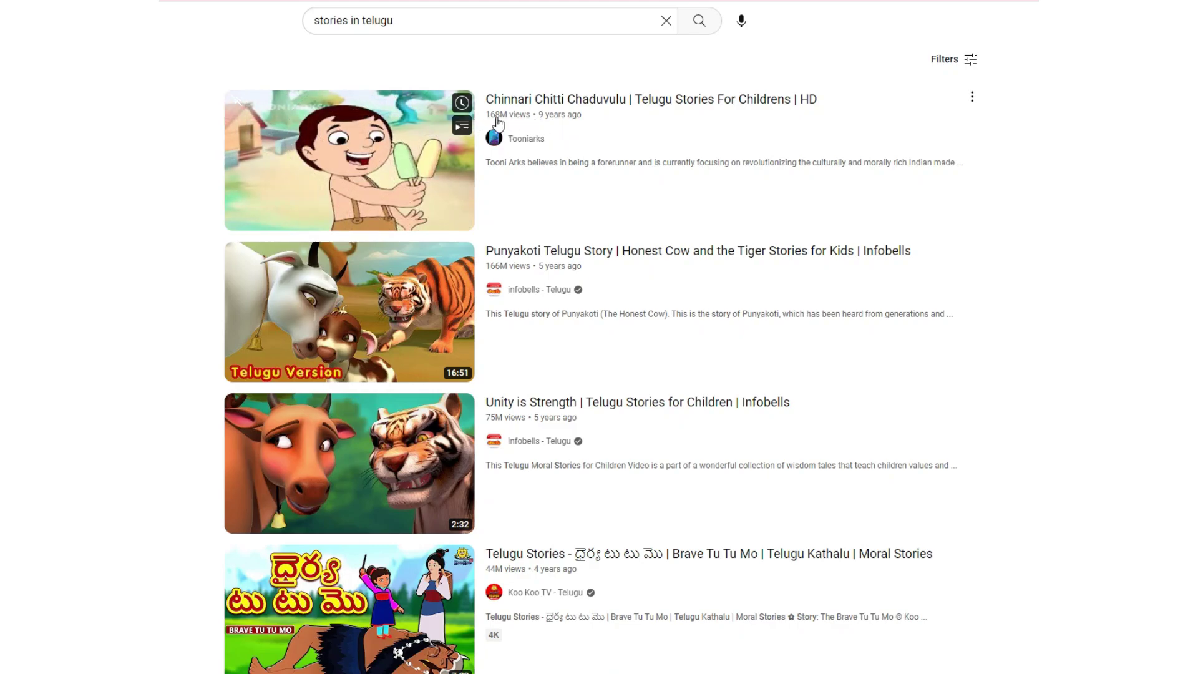
scroll(489, 257, down, 1)
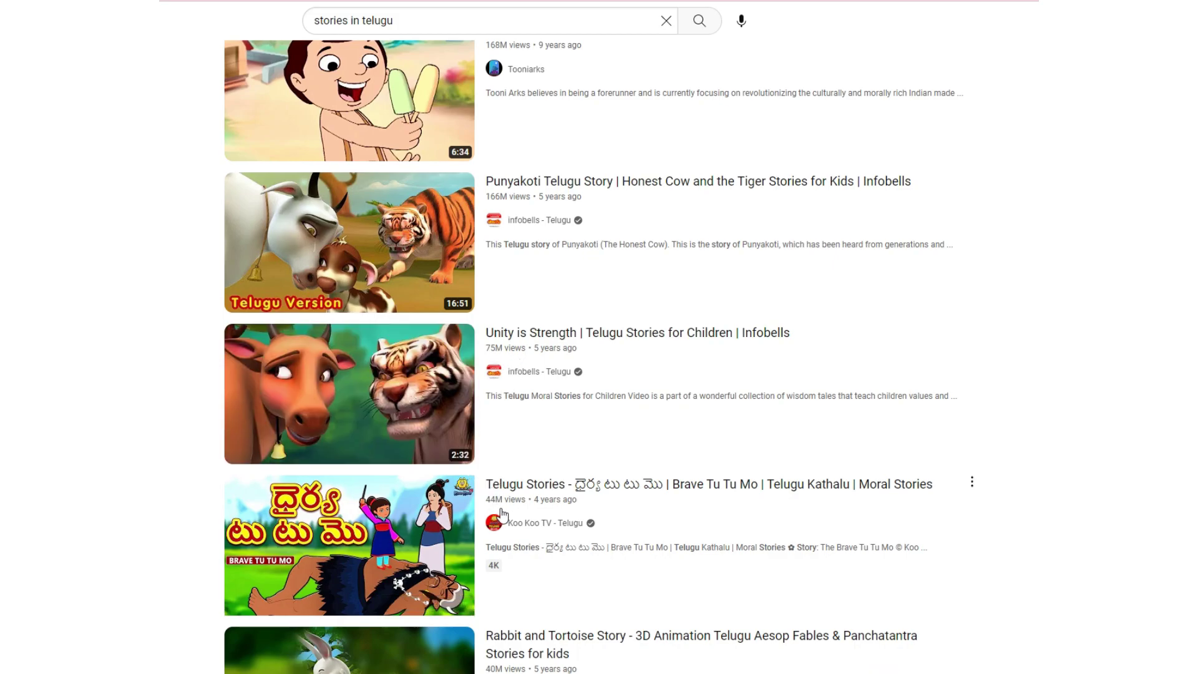
scroll(691, 413, down, 1)
scroll(691, 413, down, 2)
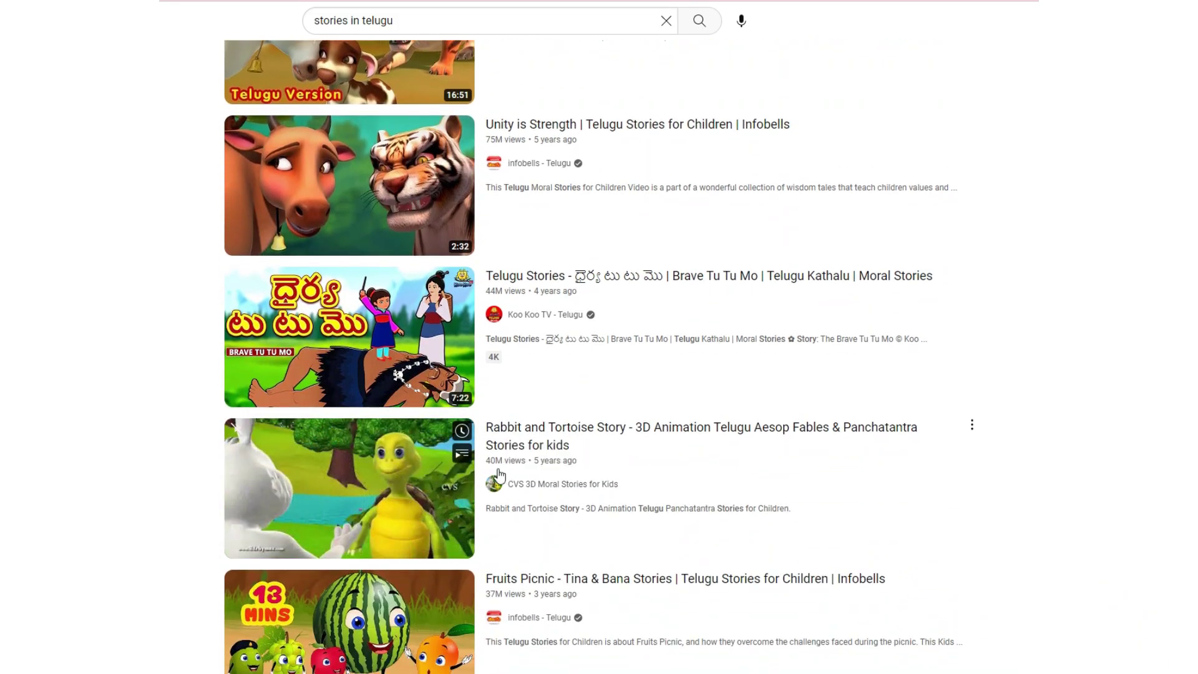
scroll(498, 481, down, 3)
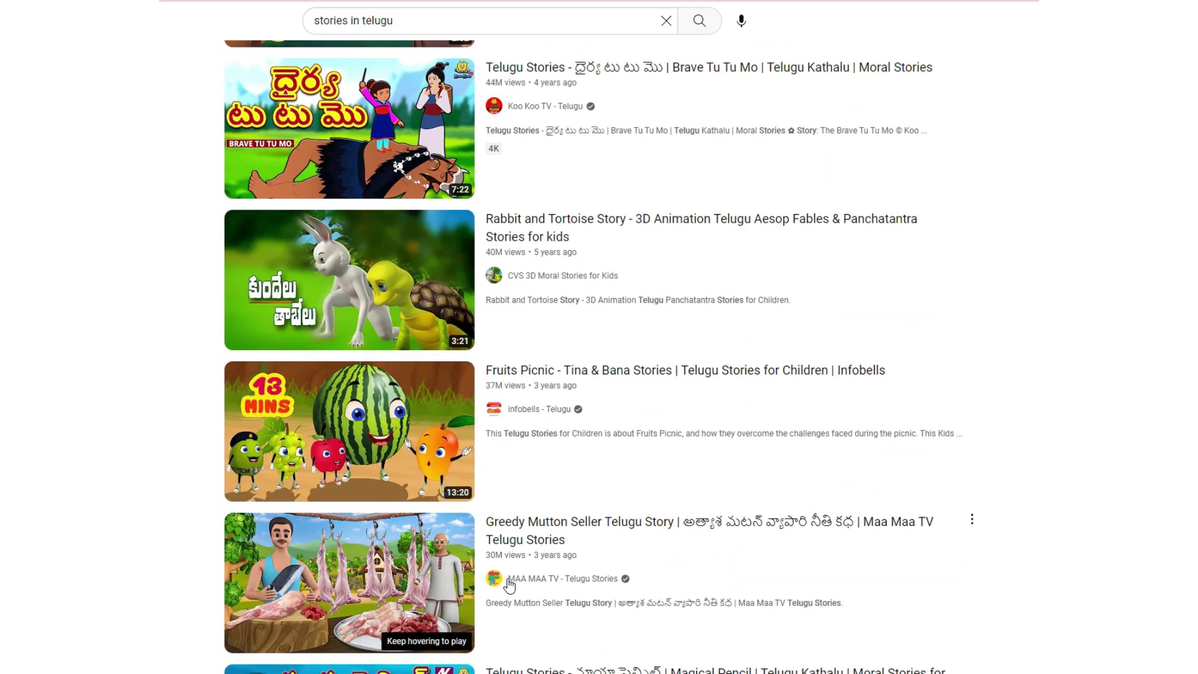
scroll(886, 518, down, 6)
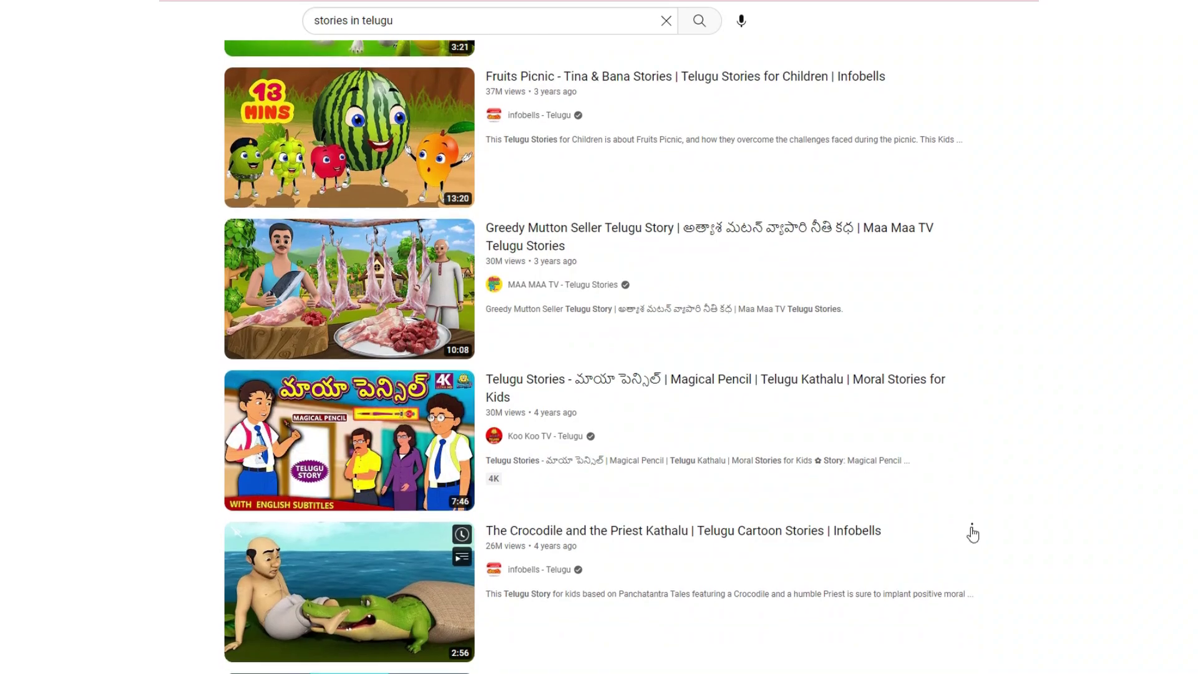
scroll(989, 538, down, 2)
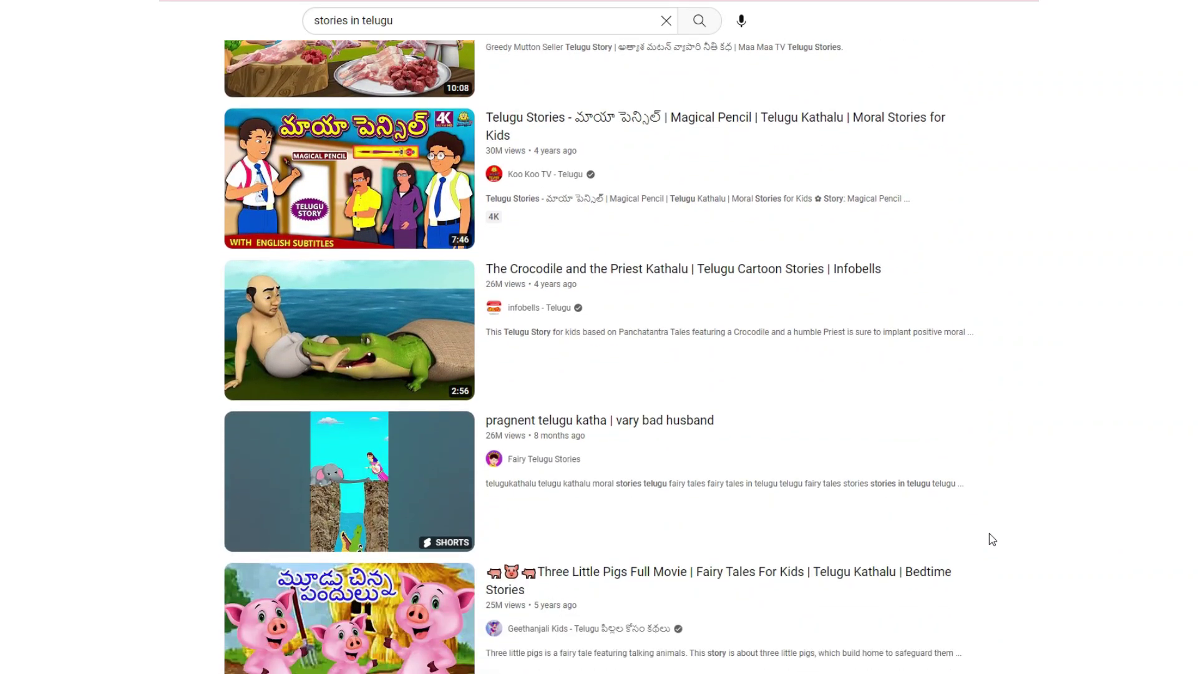
scroll(992, 539, down, 5)
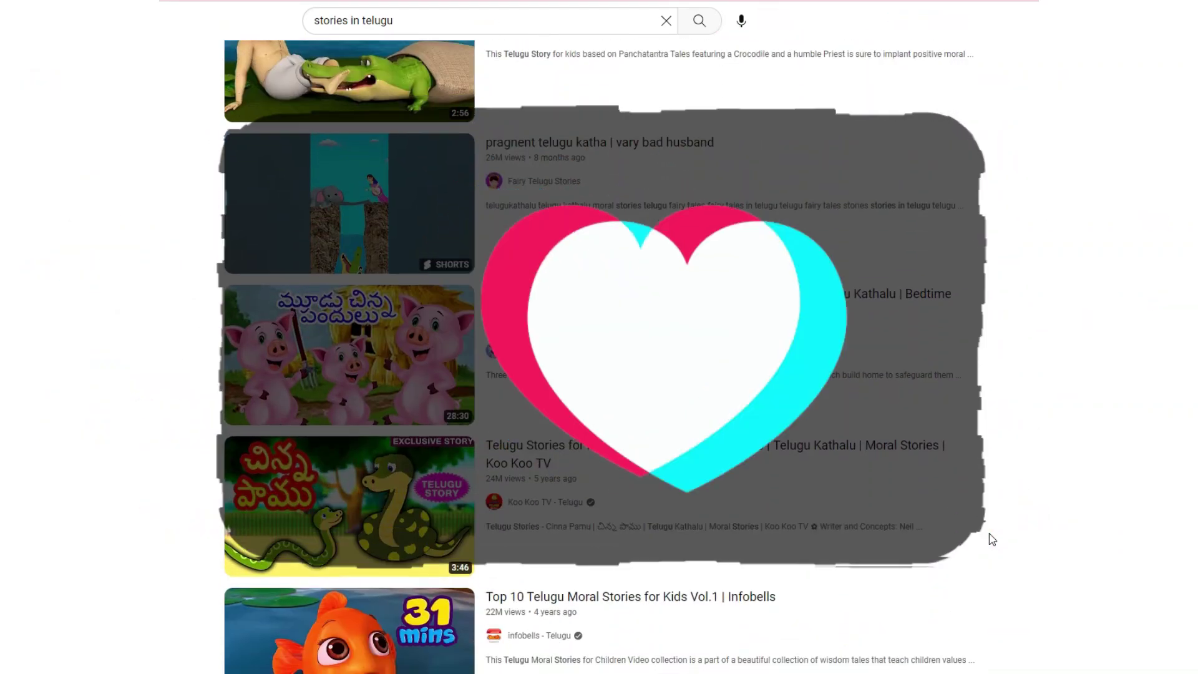
scroll(993, 539, down, 4)
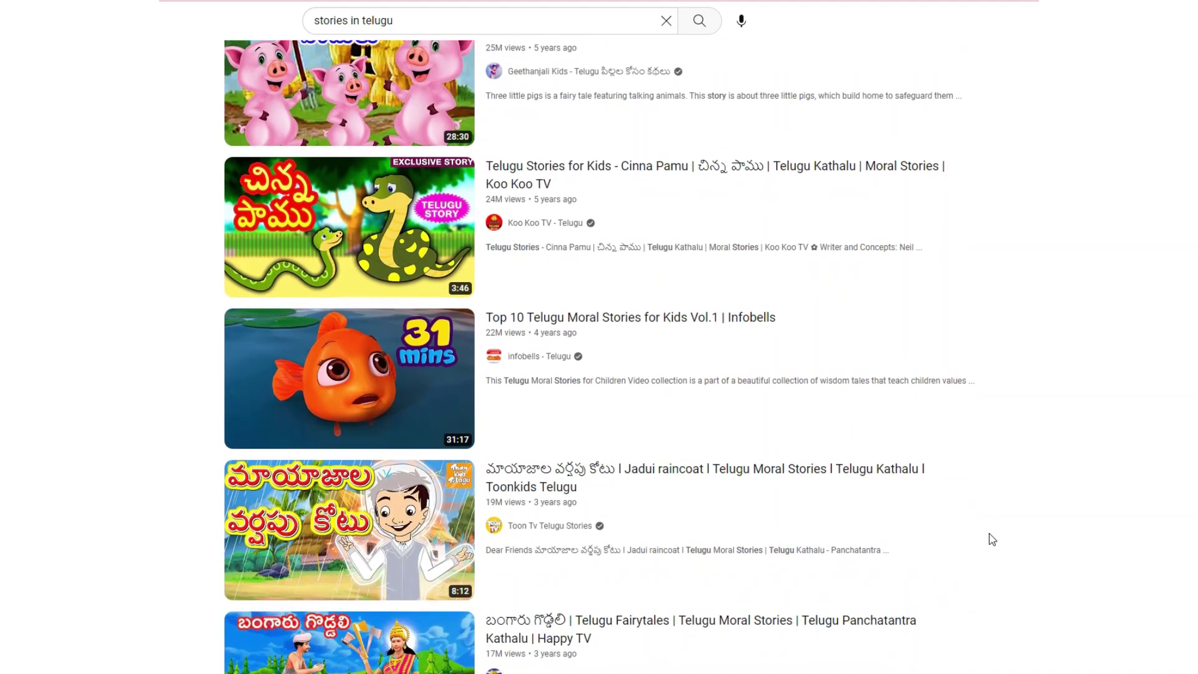
scroll(991, 538, down, 5)
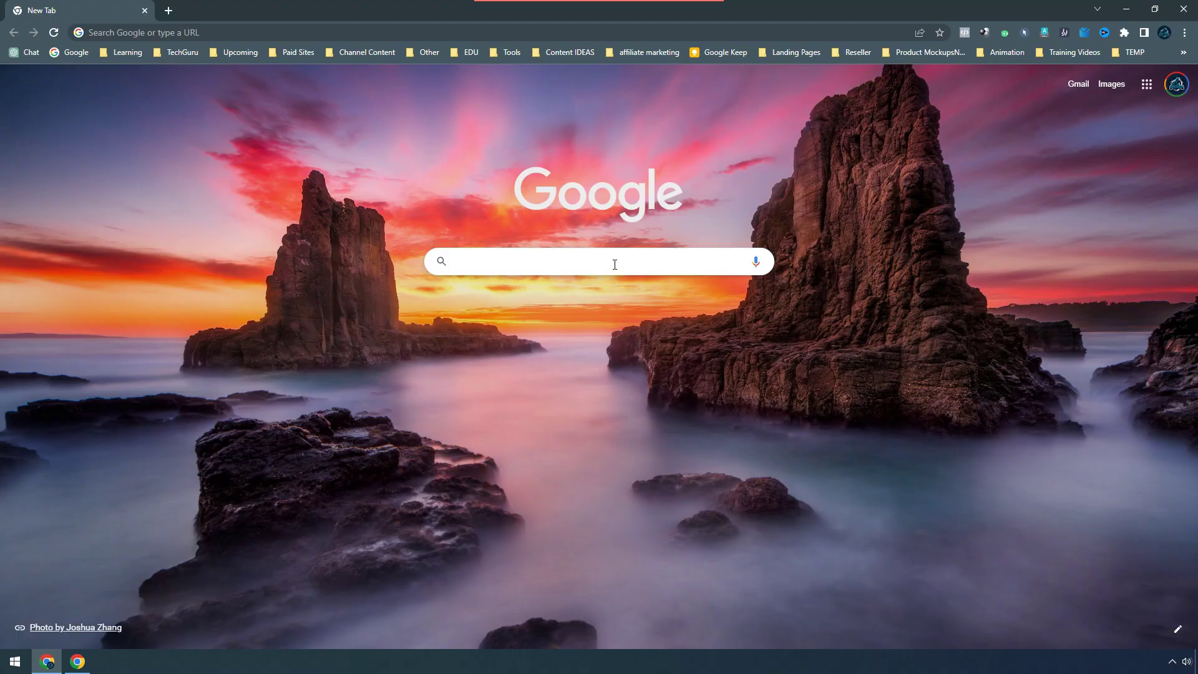
- Search Google for "vyond" and open the result for Vyond's video animation software website
click(615, 264)
text(vyond)
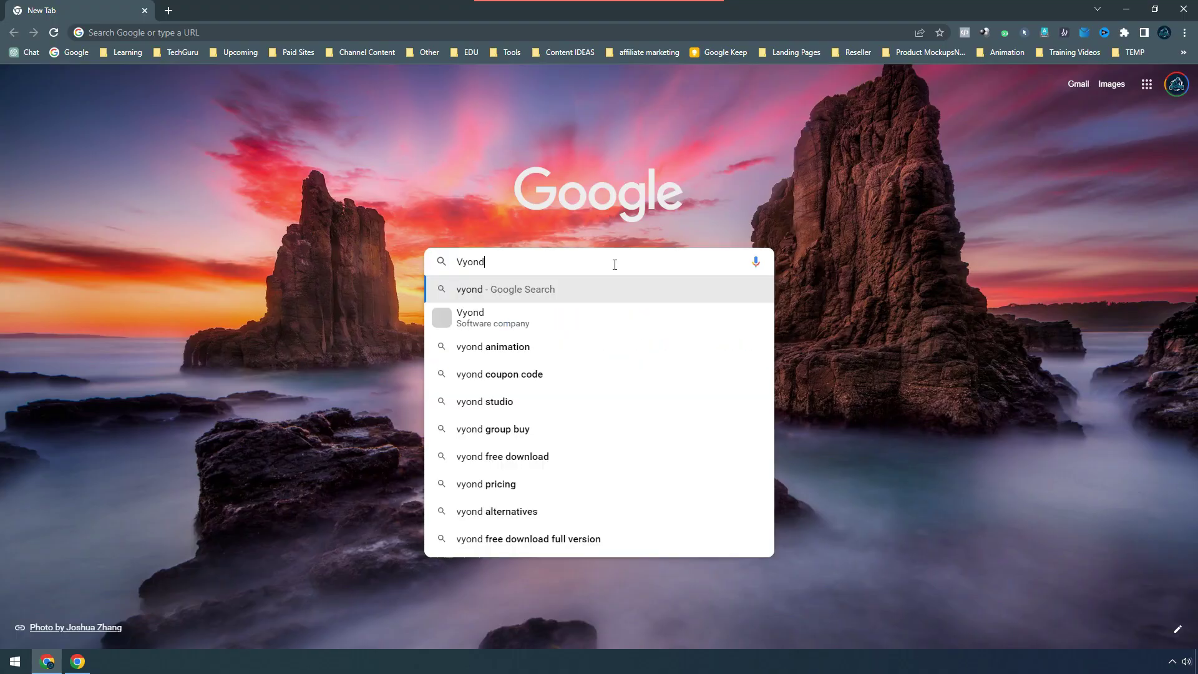
key(Return)
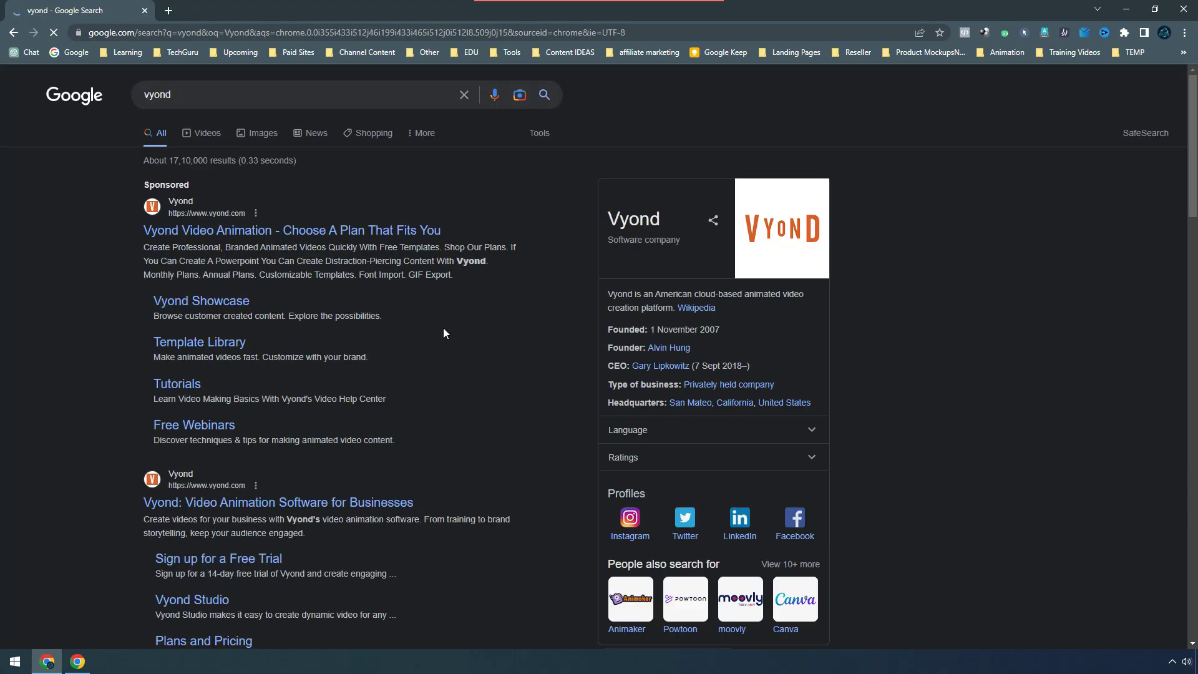
scroll(444, 333, down, 3)
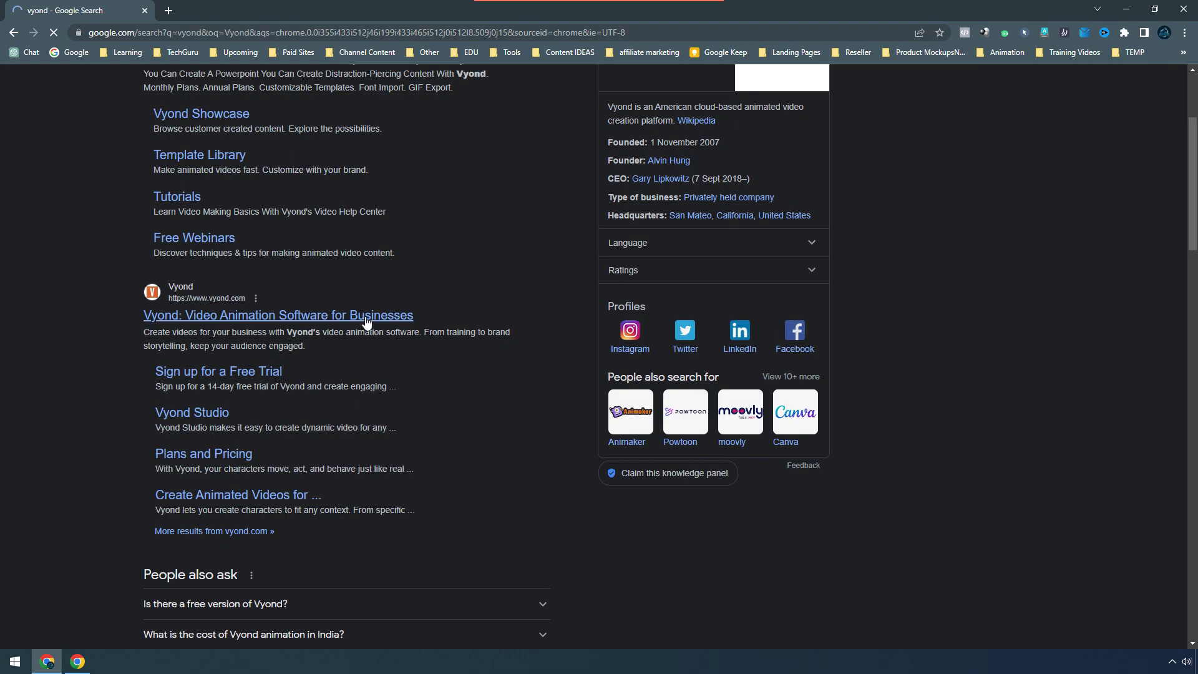
click(367, 322)
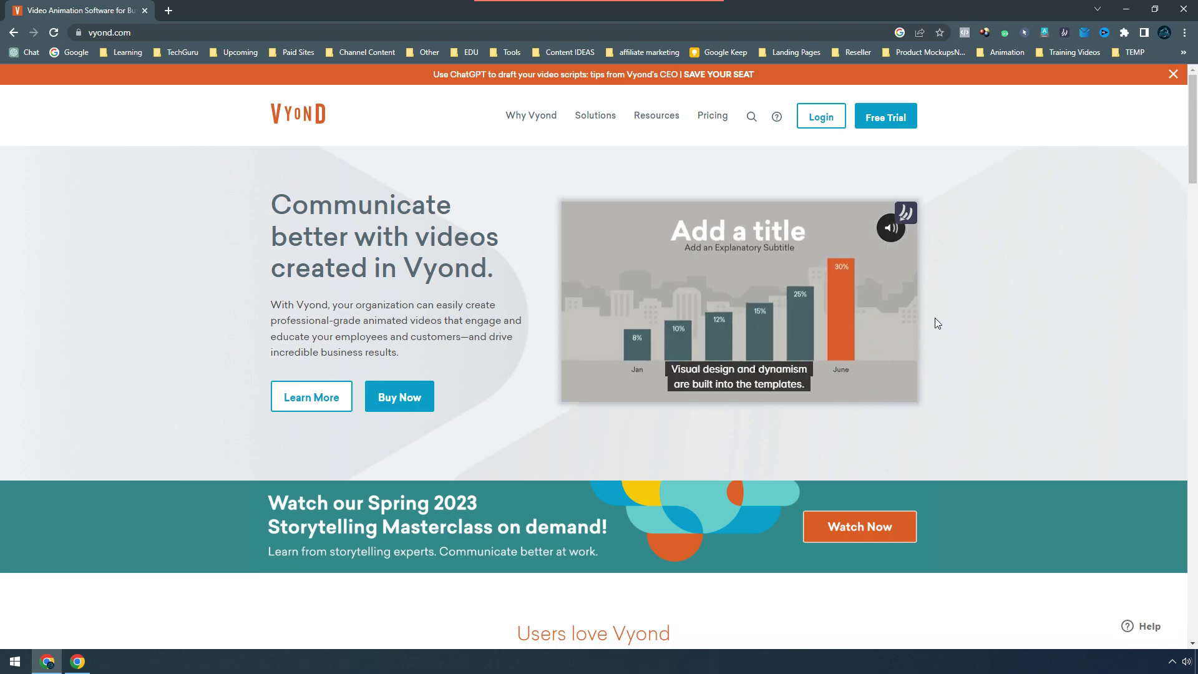
click(713, 116)
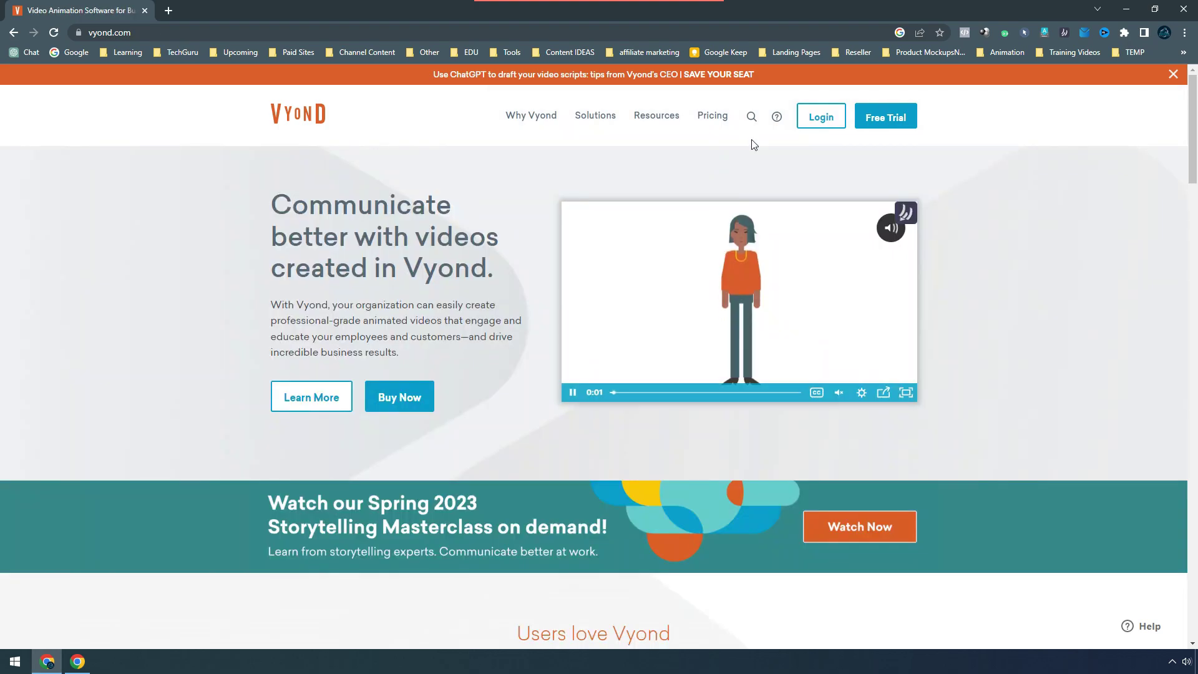
click(832, 130)
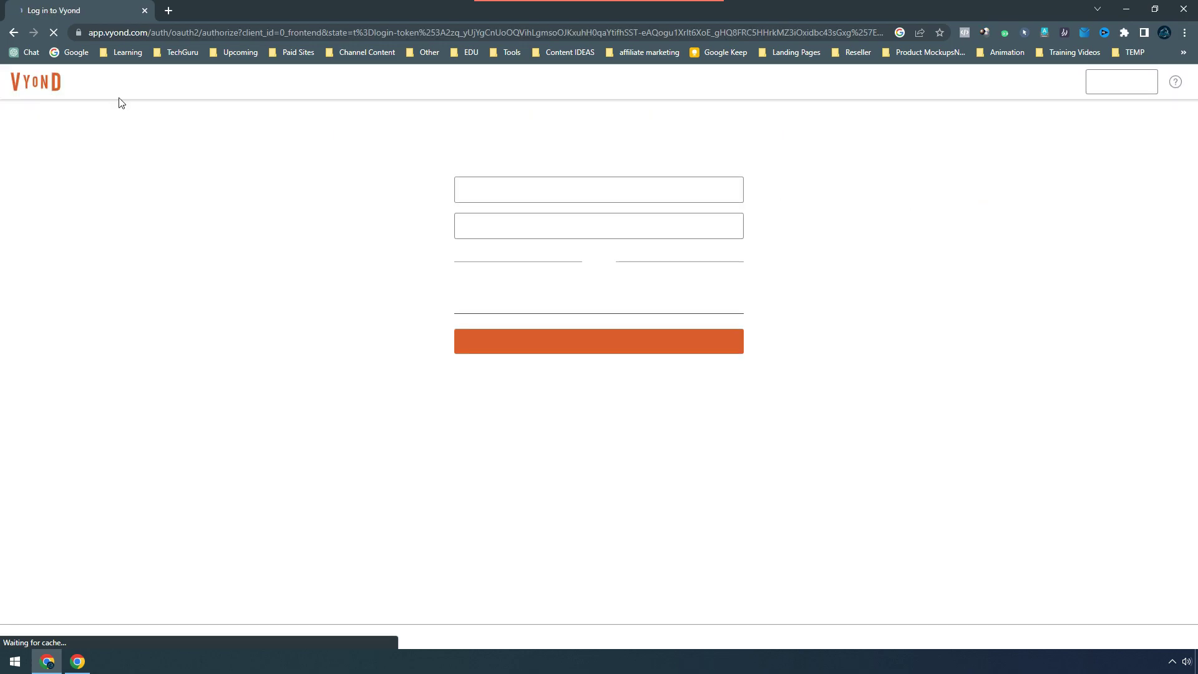
key(alt+Left)
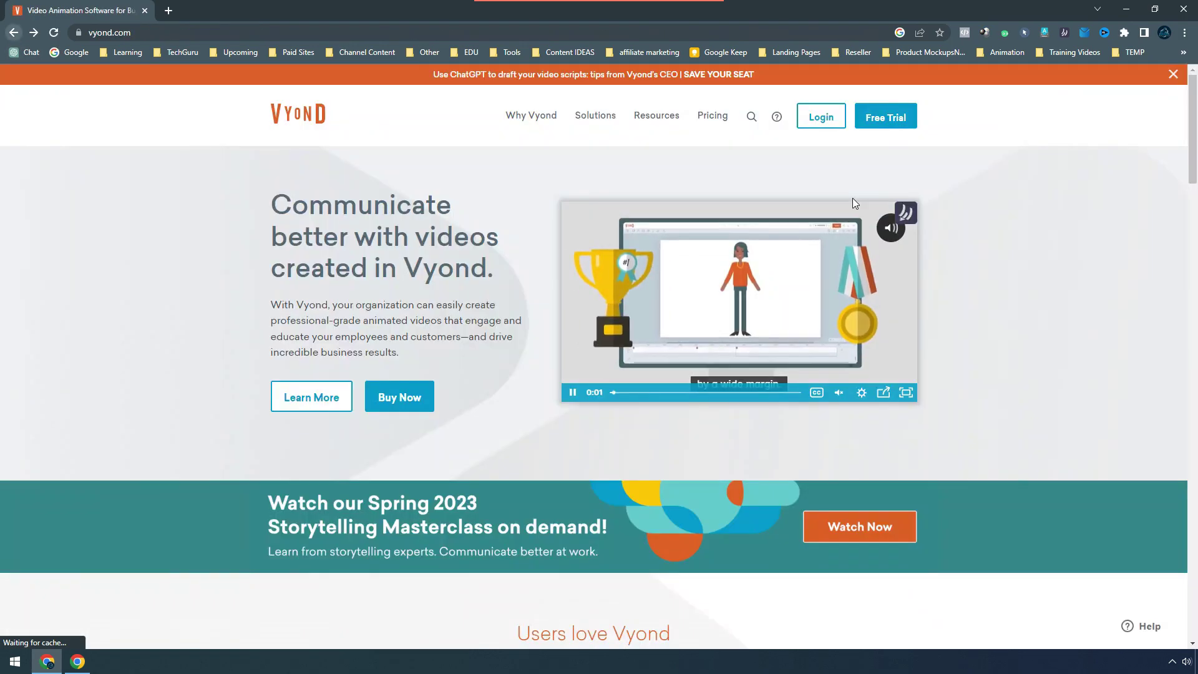
- Open Vyond's free trial sign-up page and choose to sign up with Google
click(887, 120)
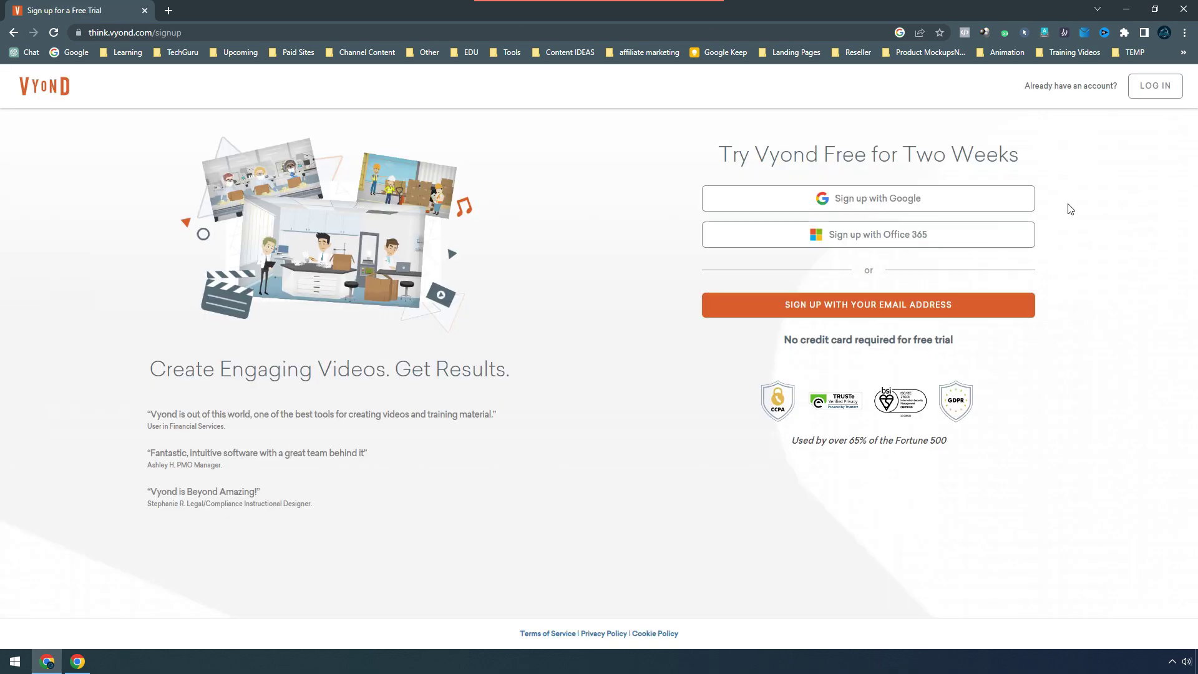
click(961, 207)
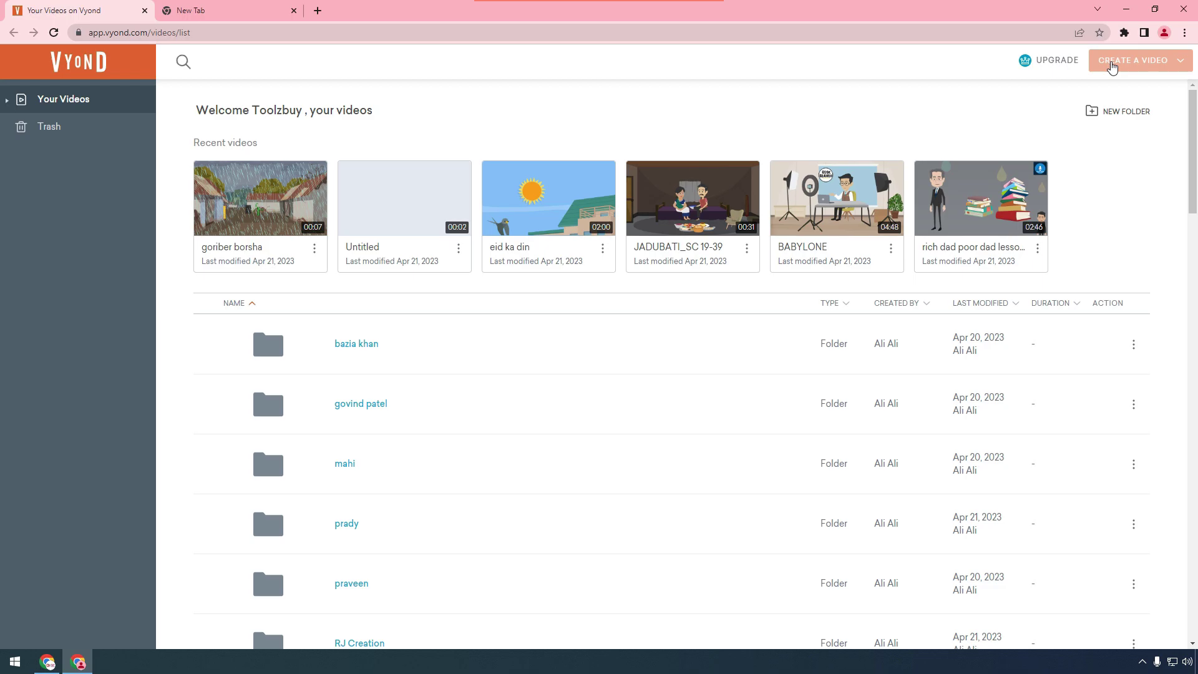
- Create a new blank horizontal video and name it "Telugu Tech"
click(1117, 68)
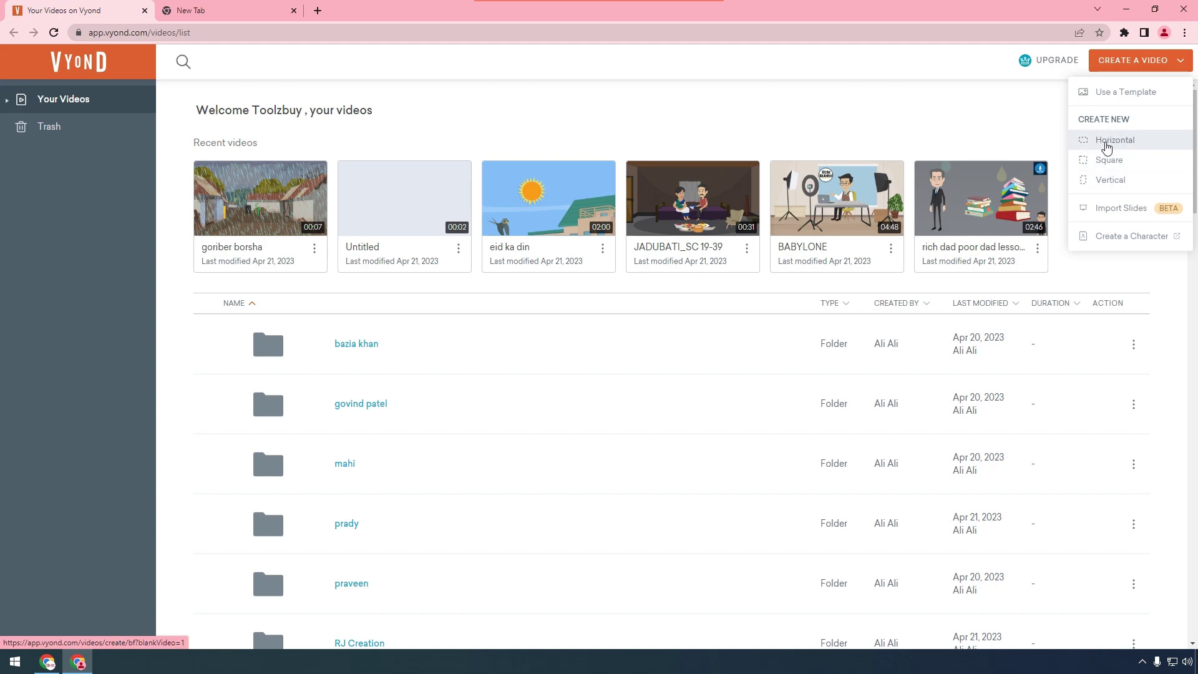
click(1106, 147)
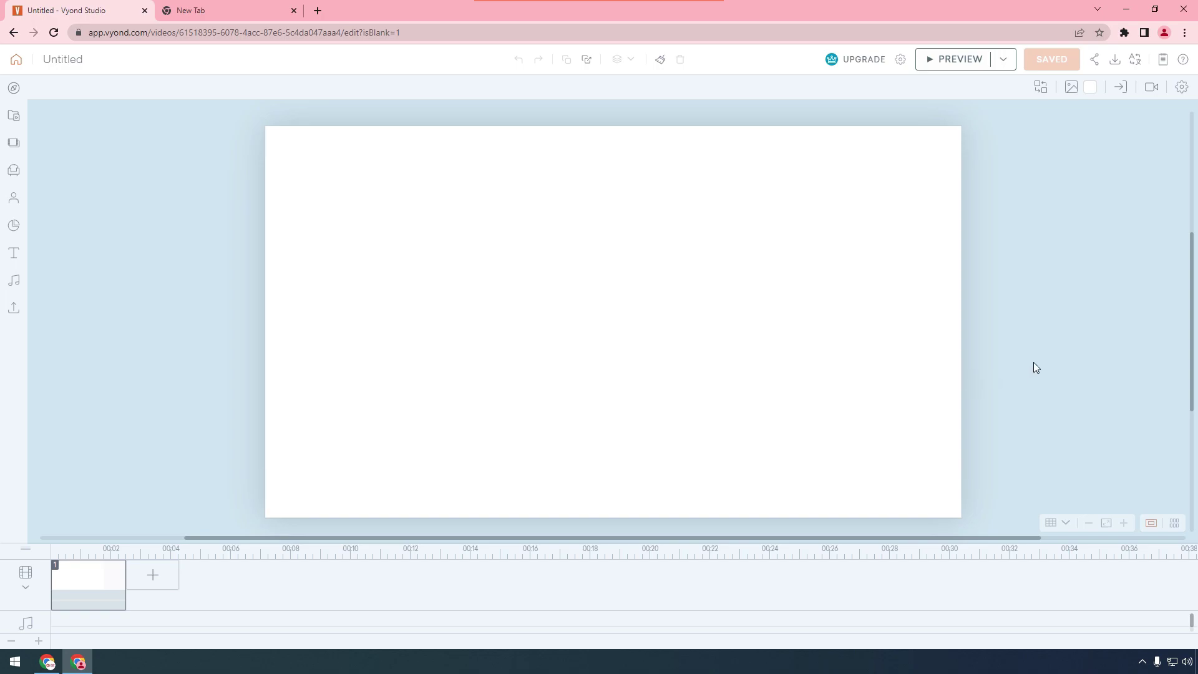
click(82, 58)
text(Telugu Tech)
key(Return)
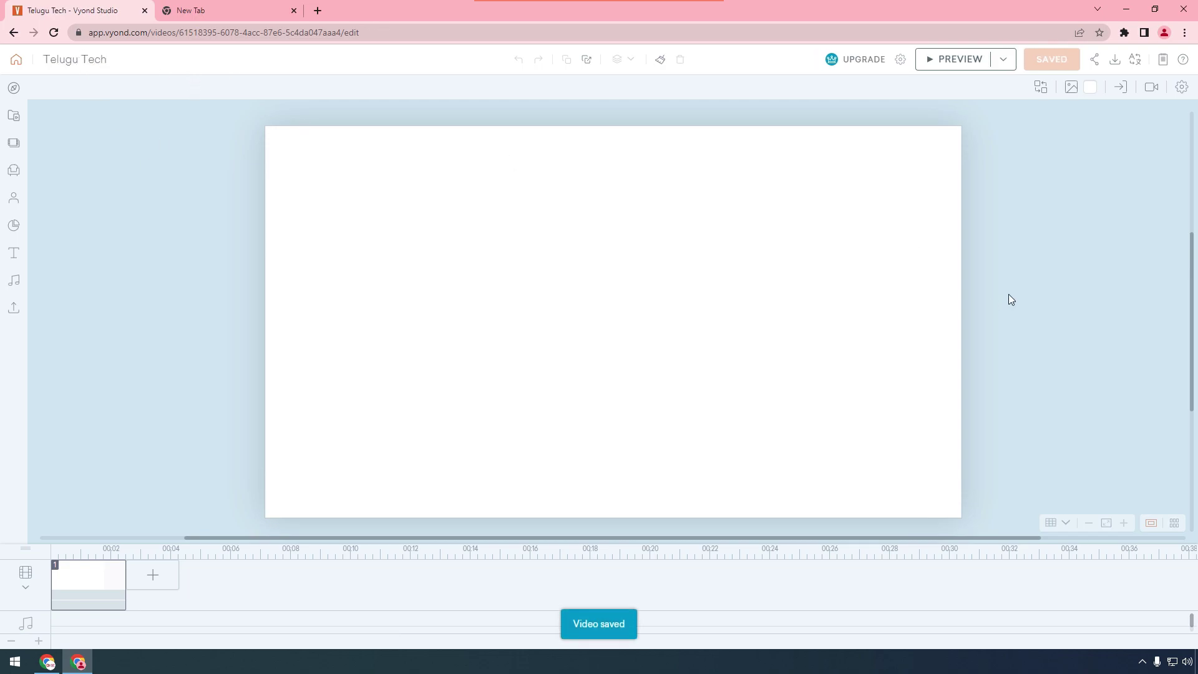
- Add the Office category scene with the tall glass tower, curved parking building and two cars to the empty first scene
click(15, 118)
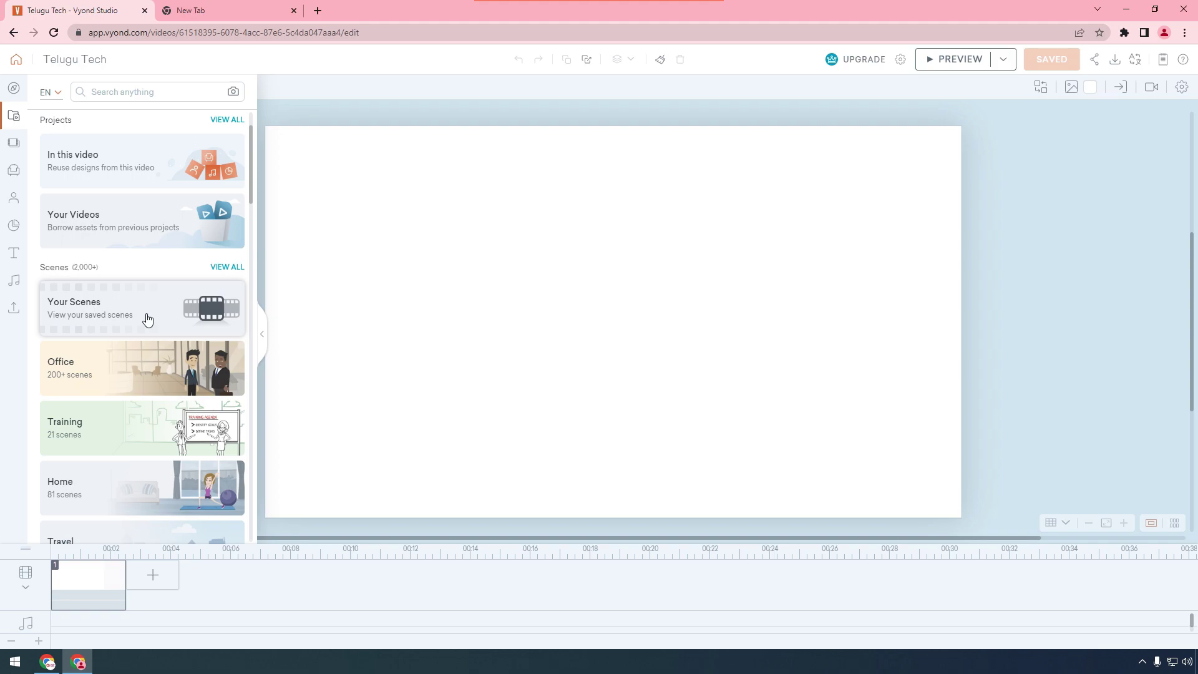
scroll(106, 425, down, 2)
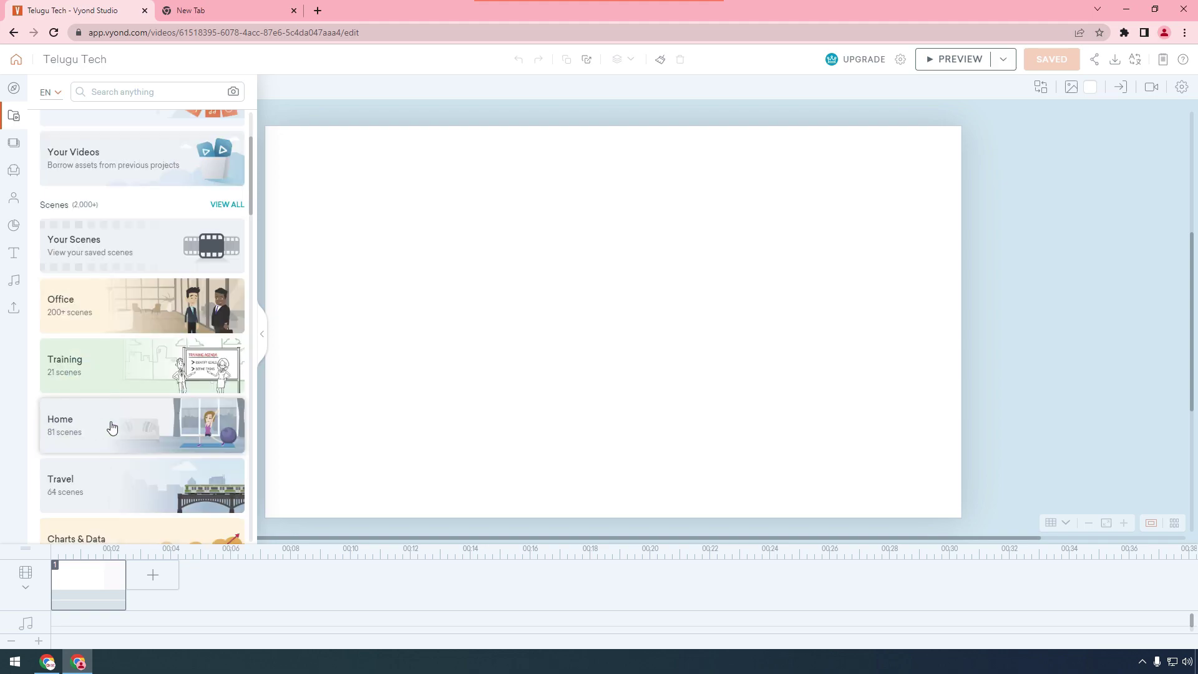
scroll(112, 437, down, 3)
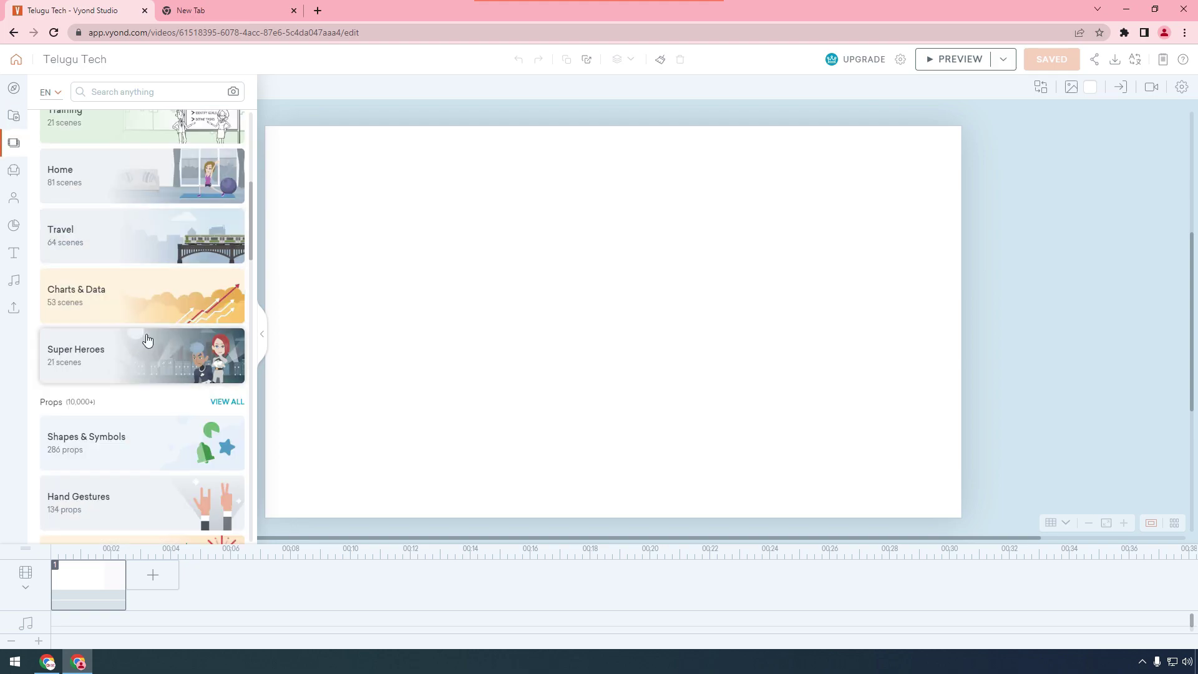
scroll(150, 341, up, 3)
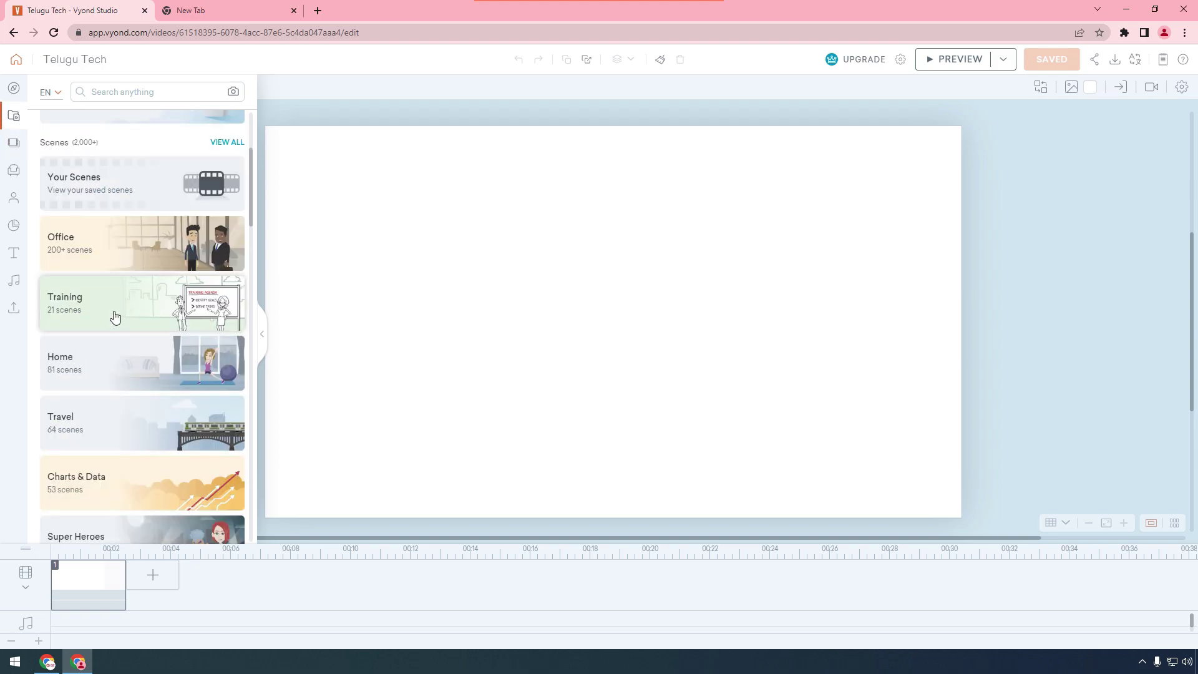
click(89, 256)
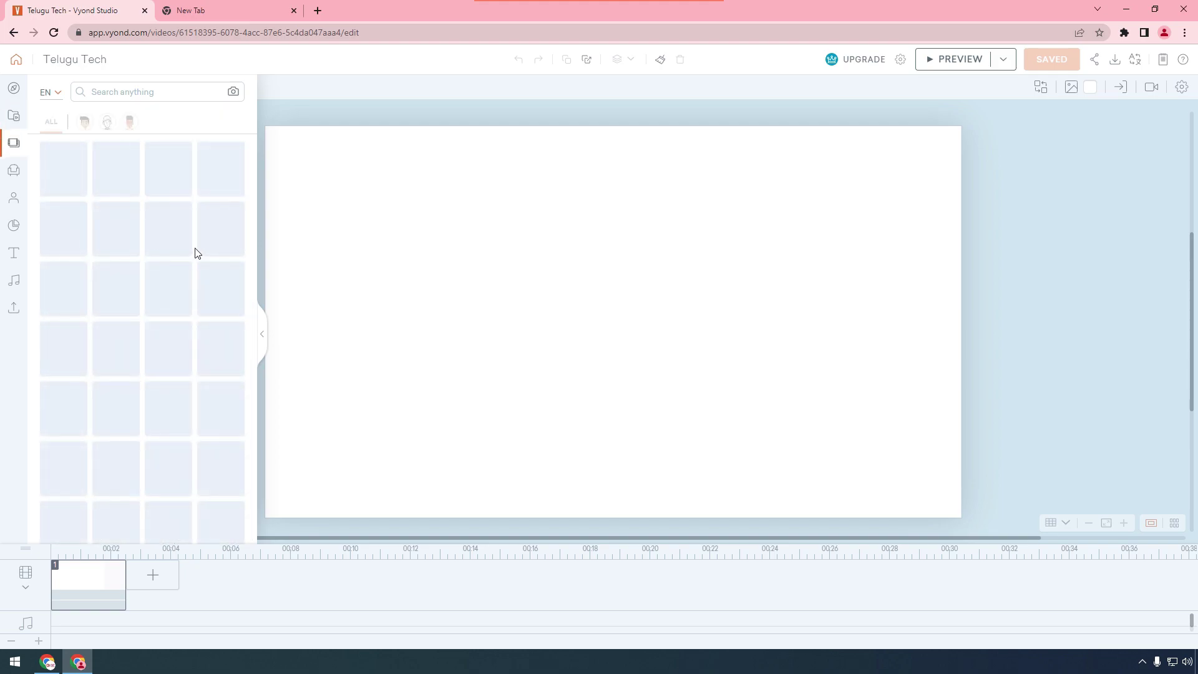
scroll(188, 237, down, 5)
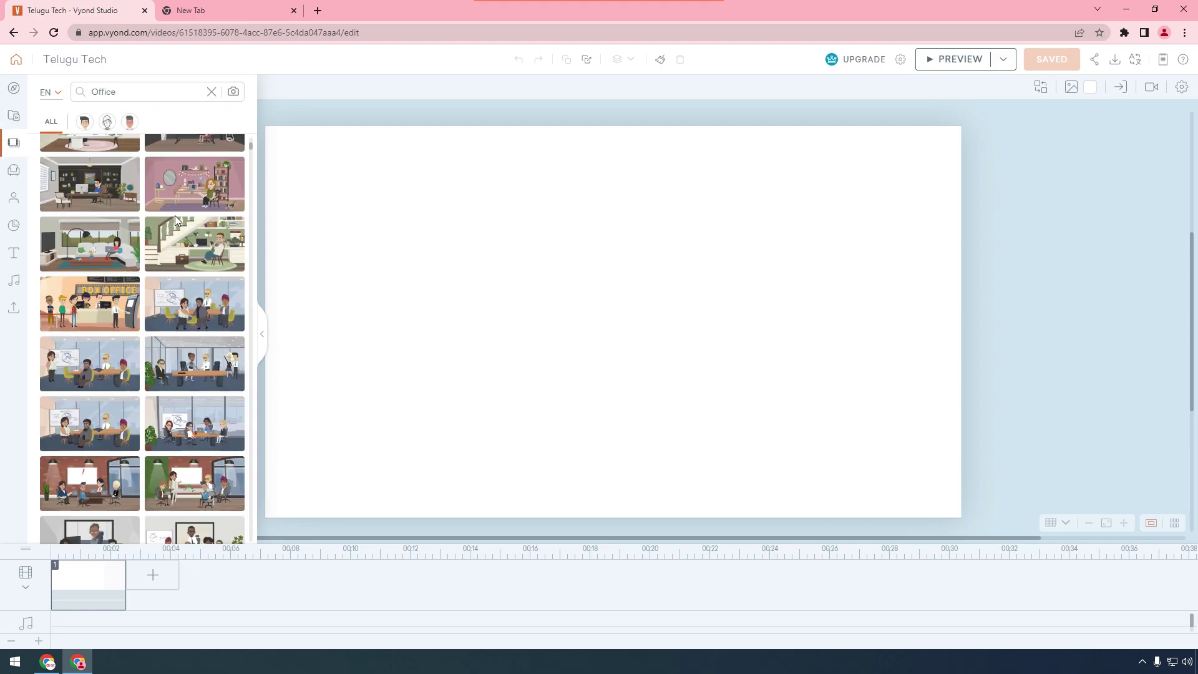
scroll(175, 216, down, 10)
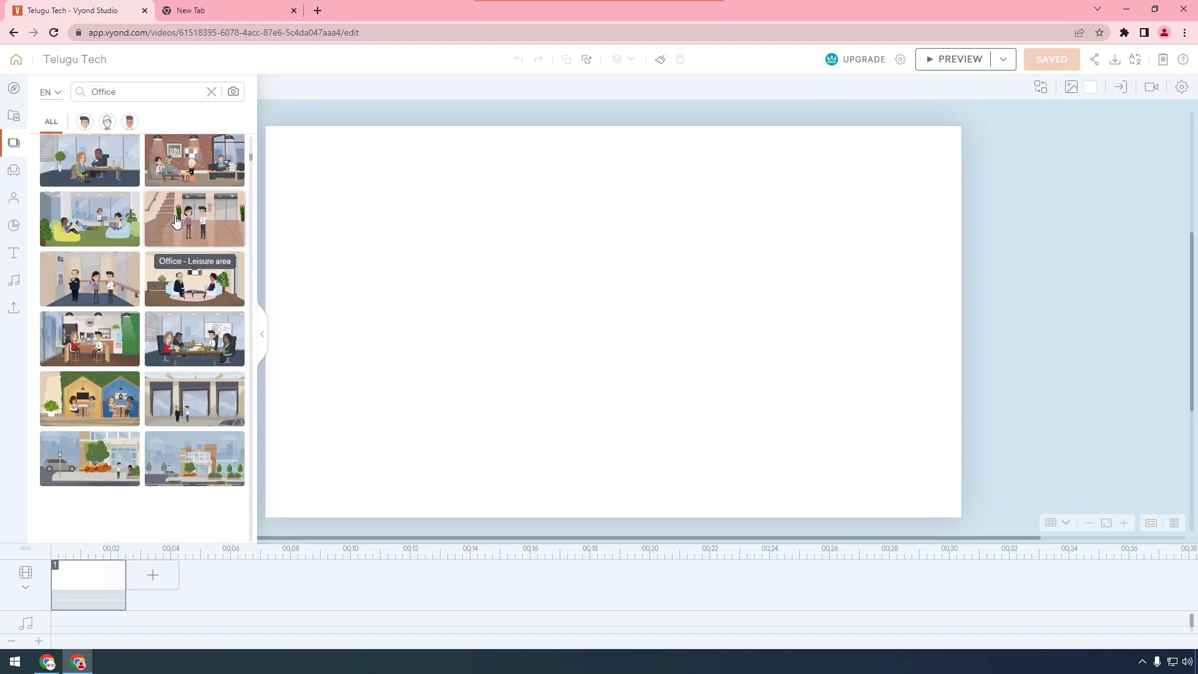
scroll(176, 220, down, 2)
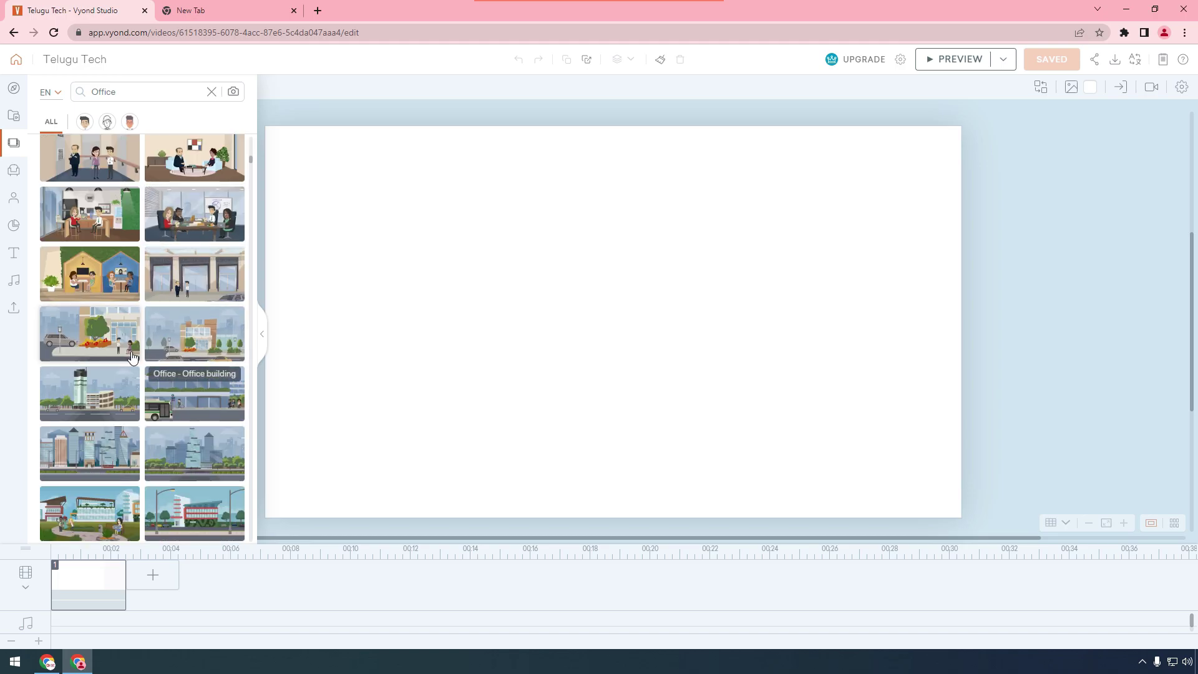
click(88, 402)
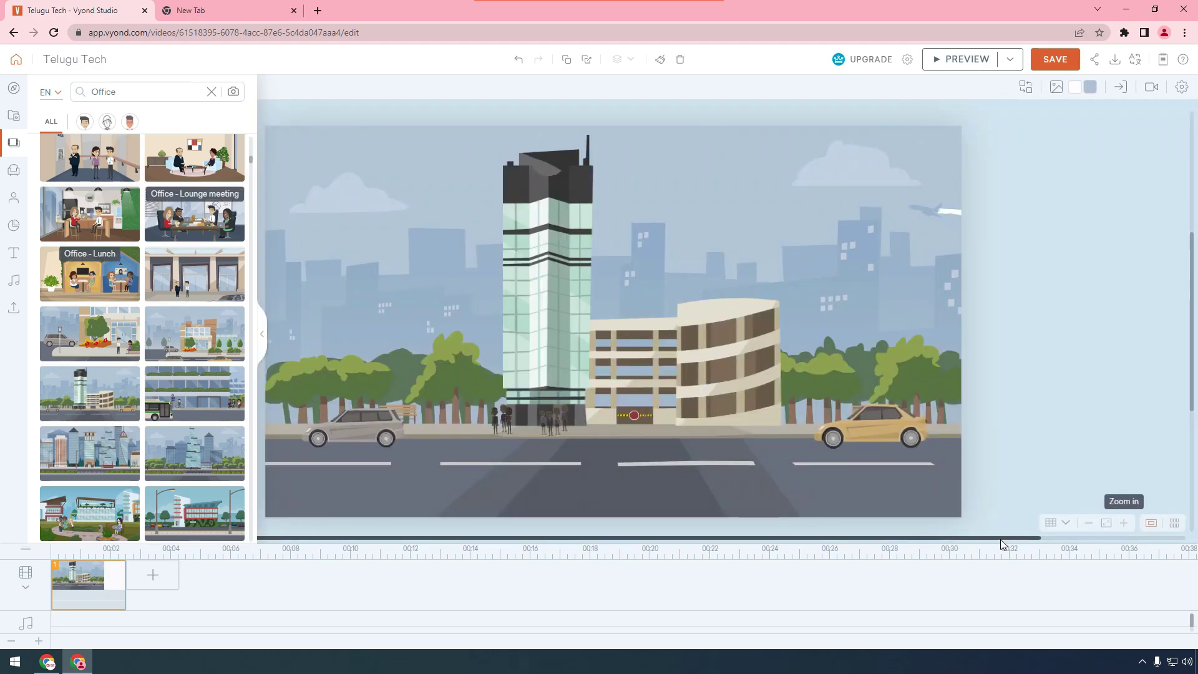
- Move the yellow car slightly right and down onto the road, then deselect it
drag(1001, 539, 896, 539)
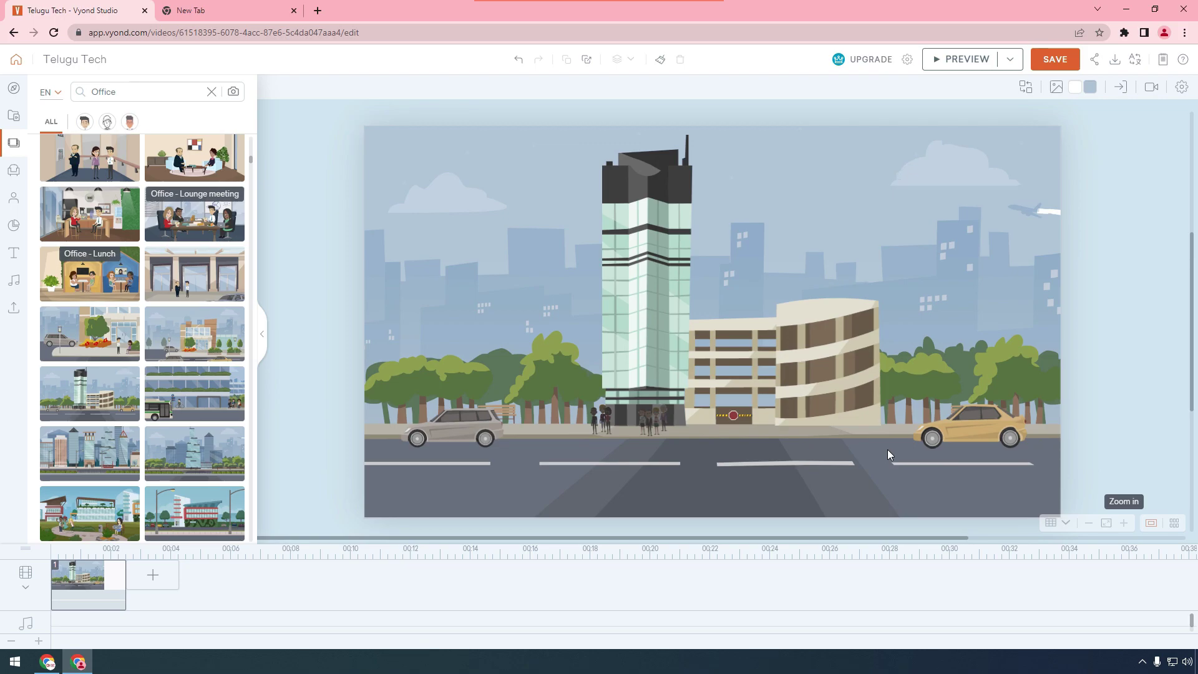
click(936, 434)
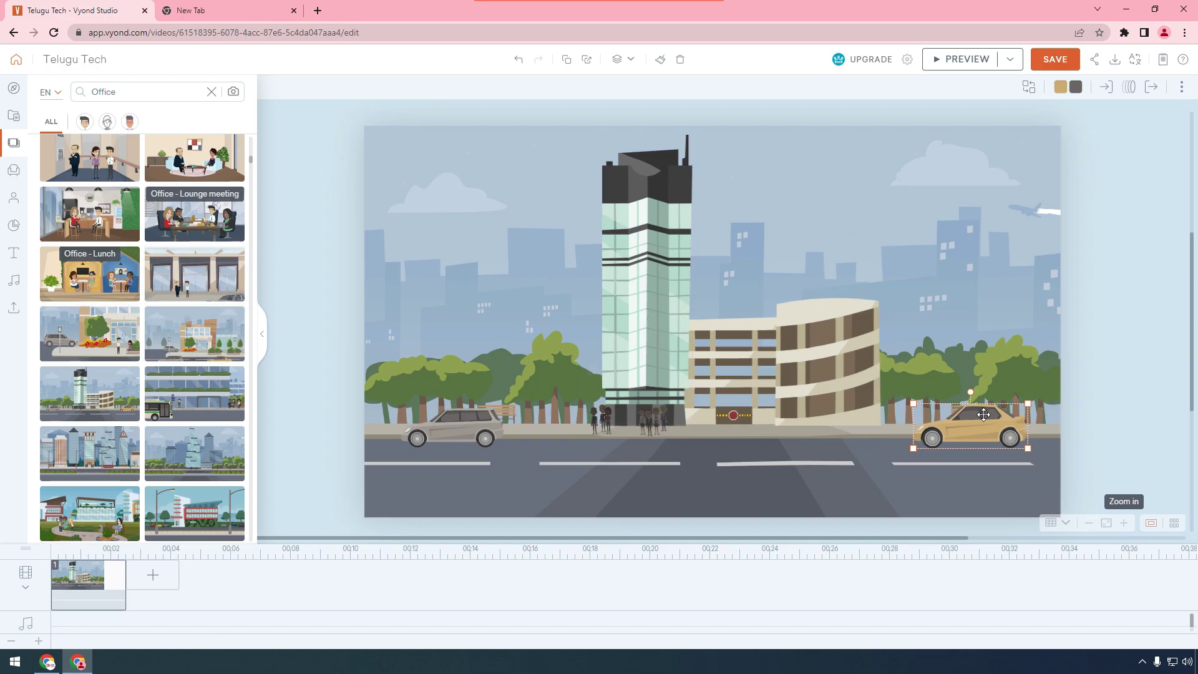
mouse_move(968, 424)
mouse_down()
mouse_move(1021, 429)
mouse_move(985, 434)
mouse_up()
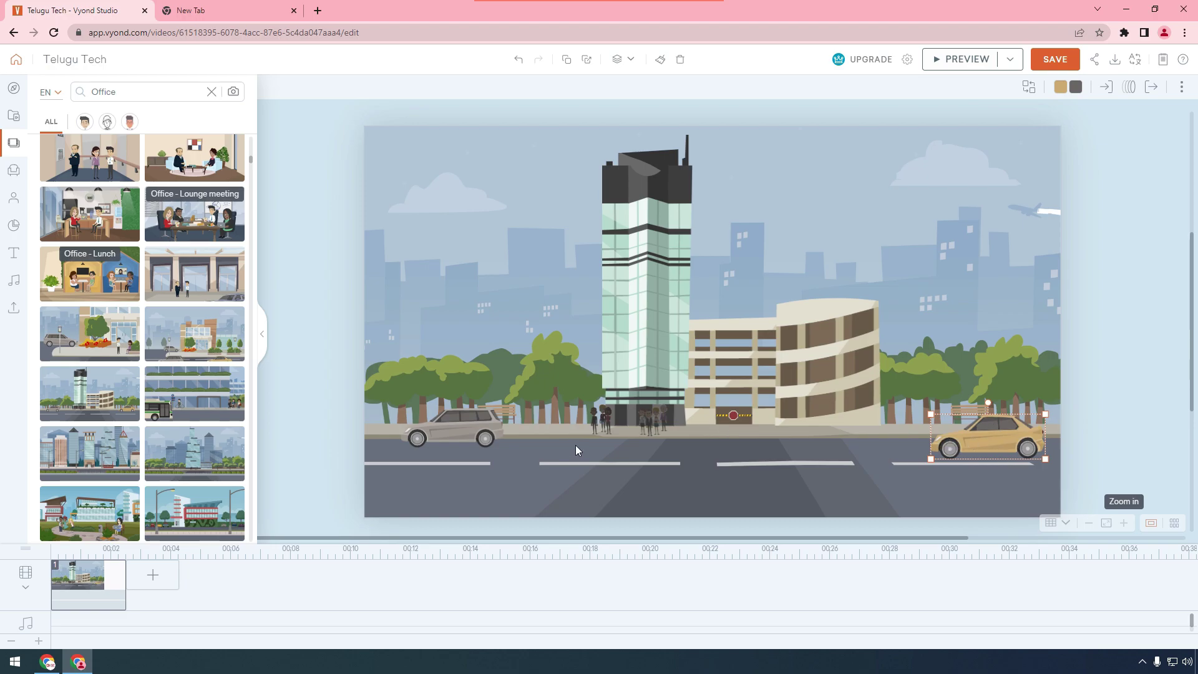
click(1069, 403)
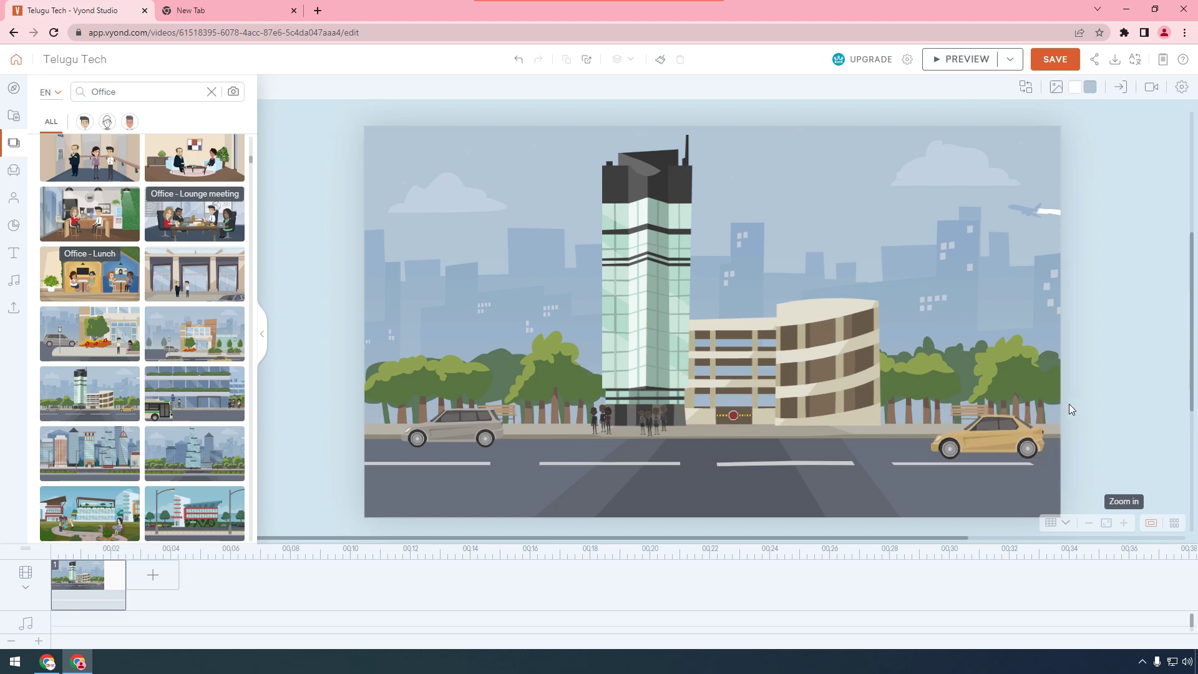
- Give the yellow car a horizontal line motion path heading left along the road
click(999, 439)
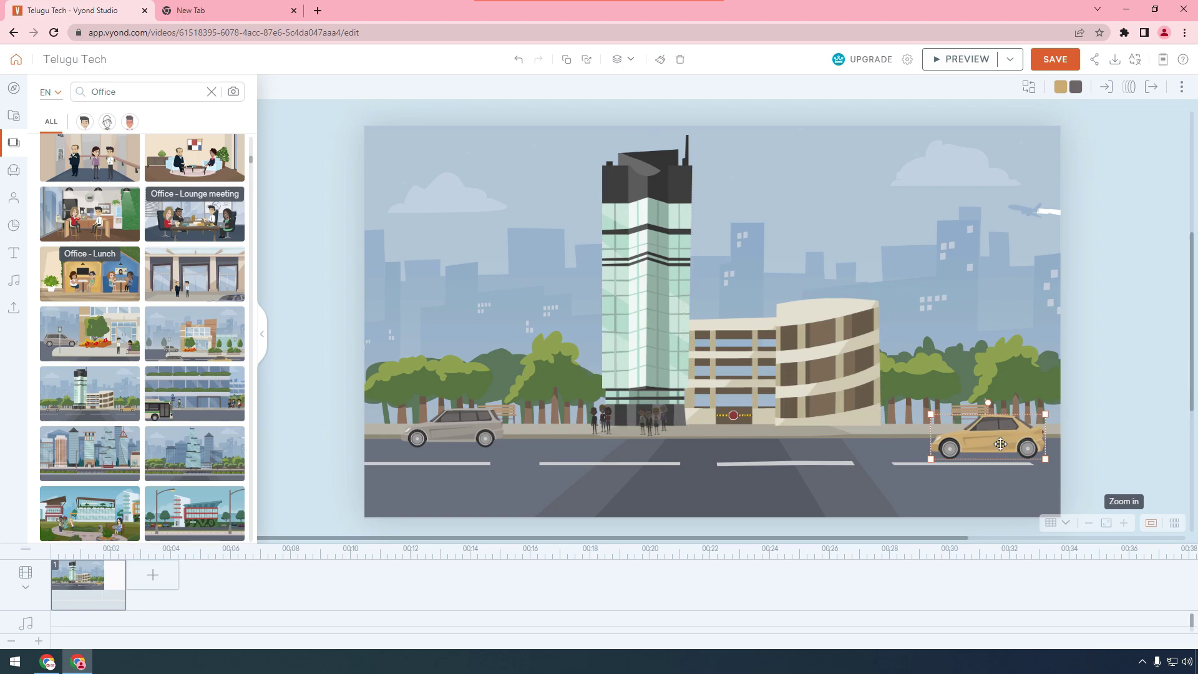
click(1131, 93)
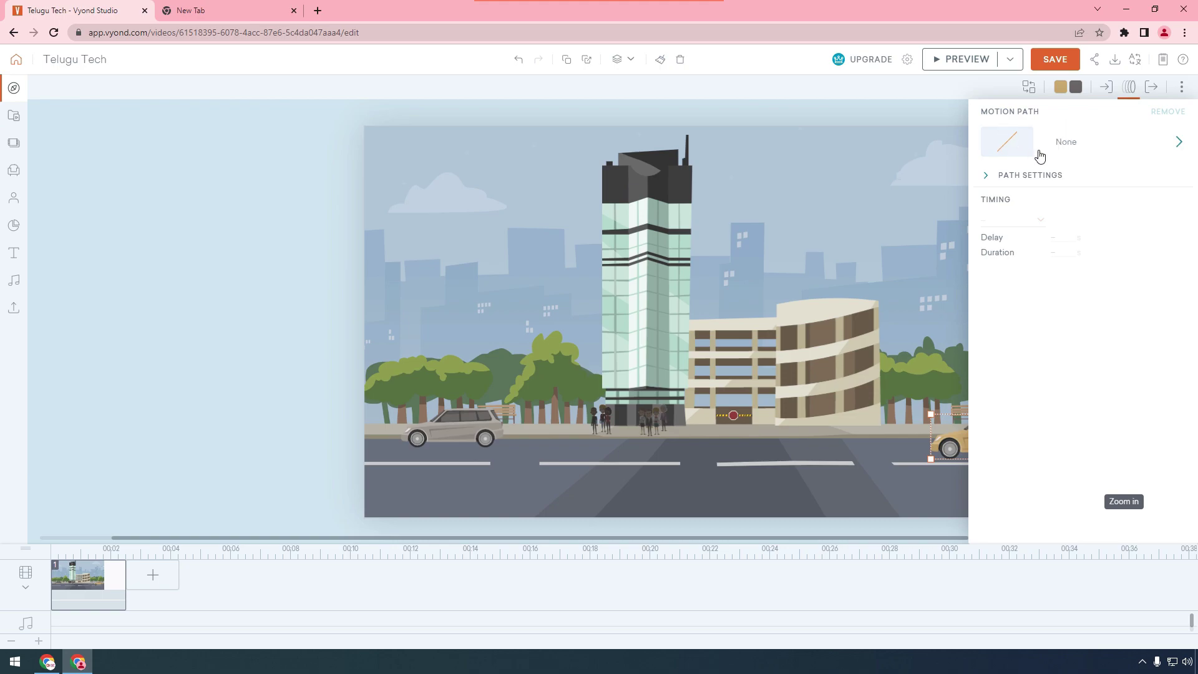
click(1002, 141)
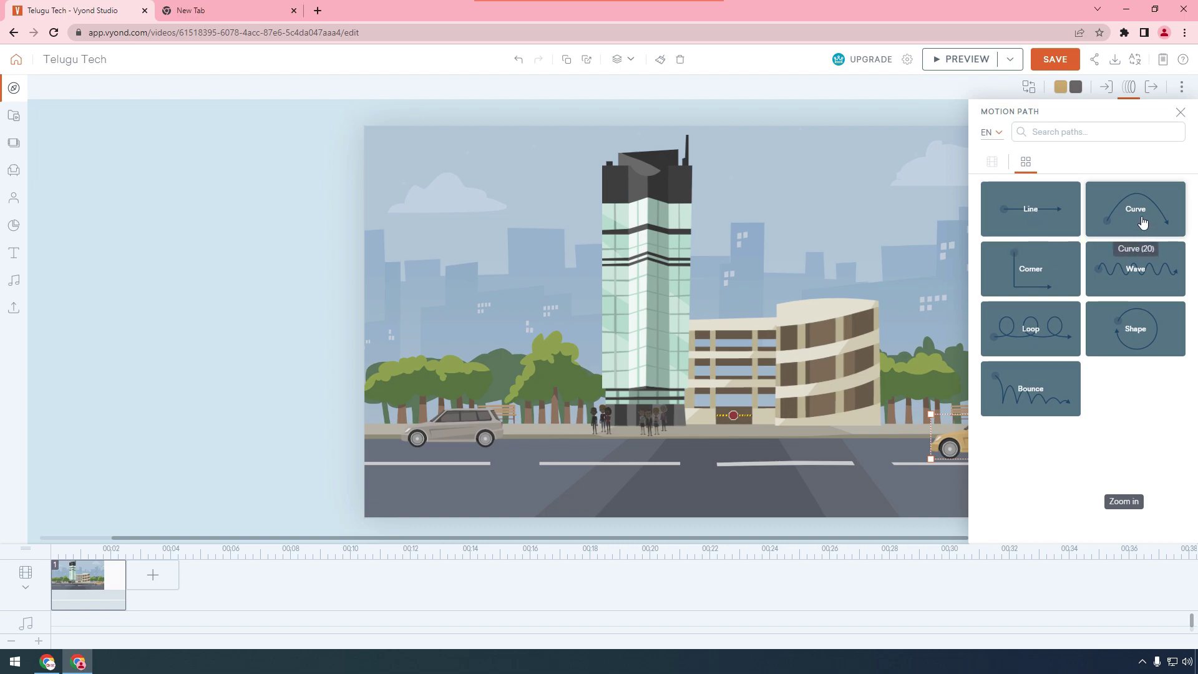
click(1033, 215)
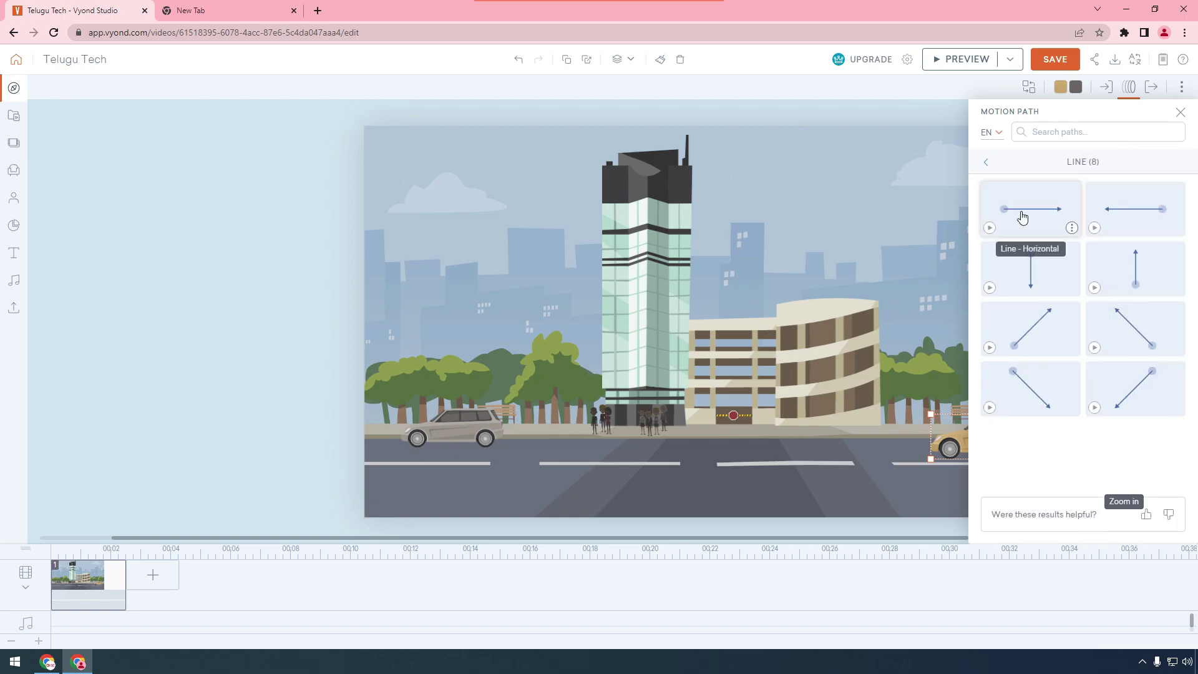
click(1114, 218)
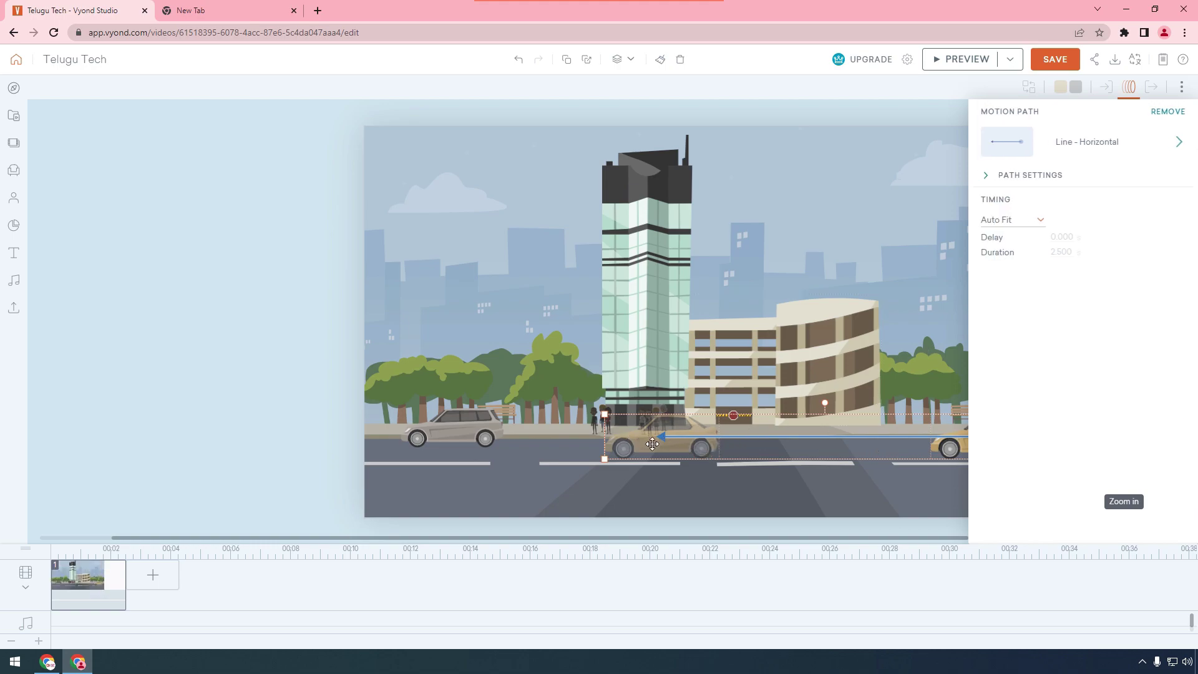
- Shift the yellow car's start slightly left on the road and place its motion path's end in front of the glass tower
drag(645, 443, 573, 435)
key(ctrl+z)
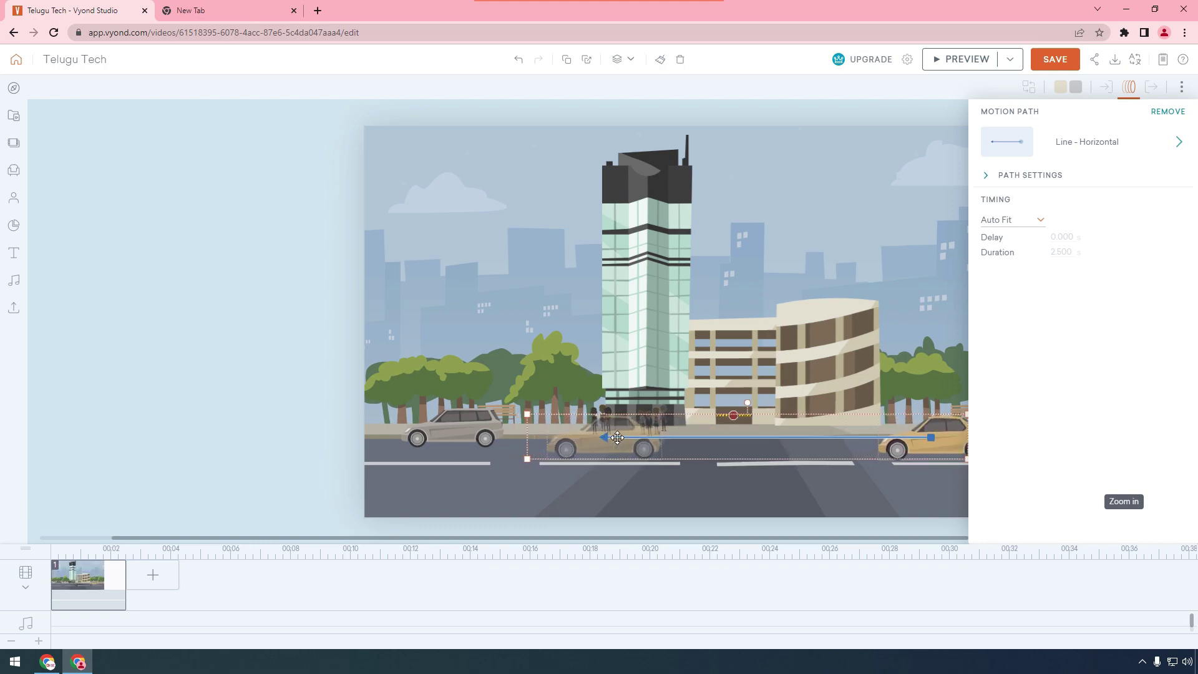
click(557, 428)
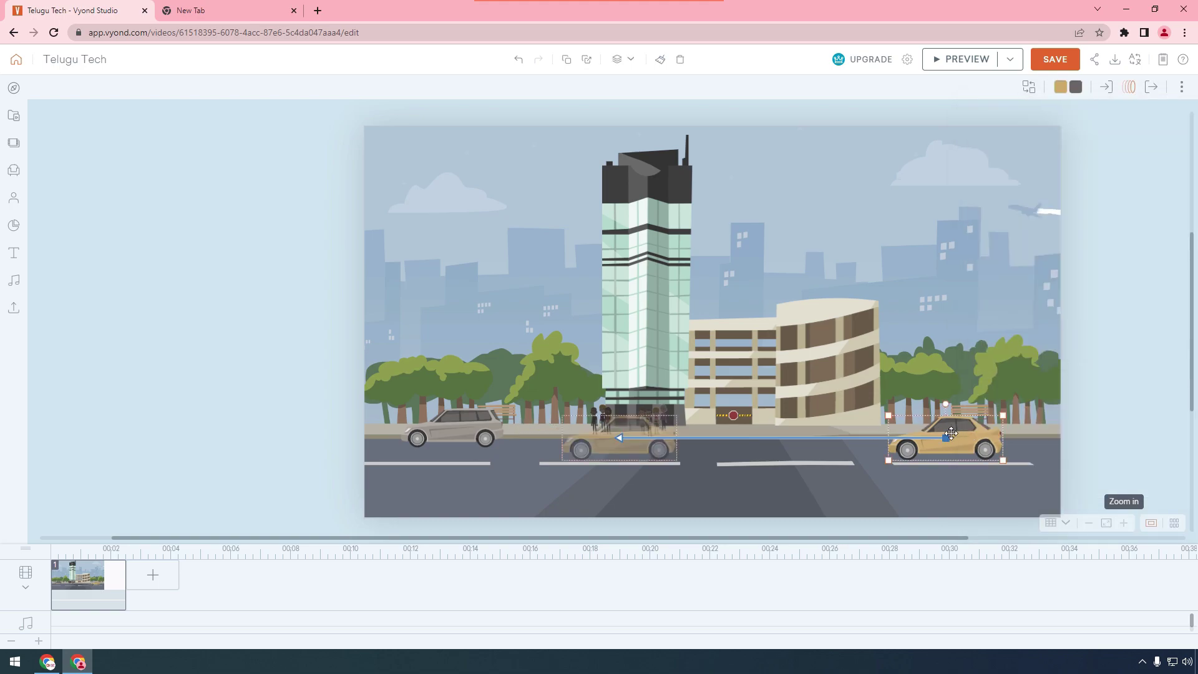
click(562, 438)
drag(562, 438, 629, 437)
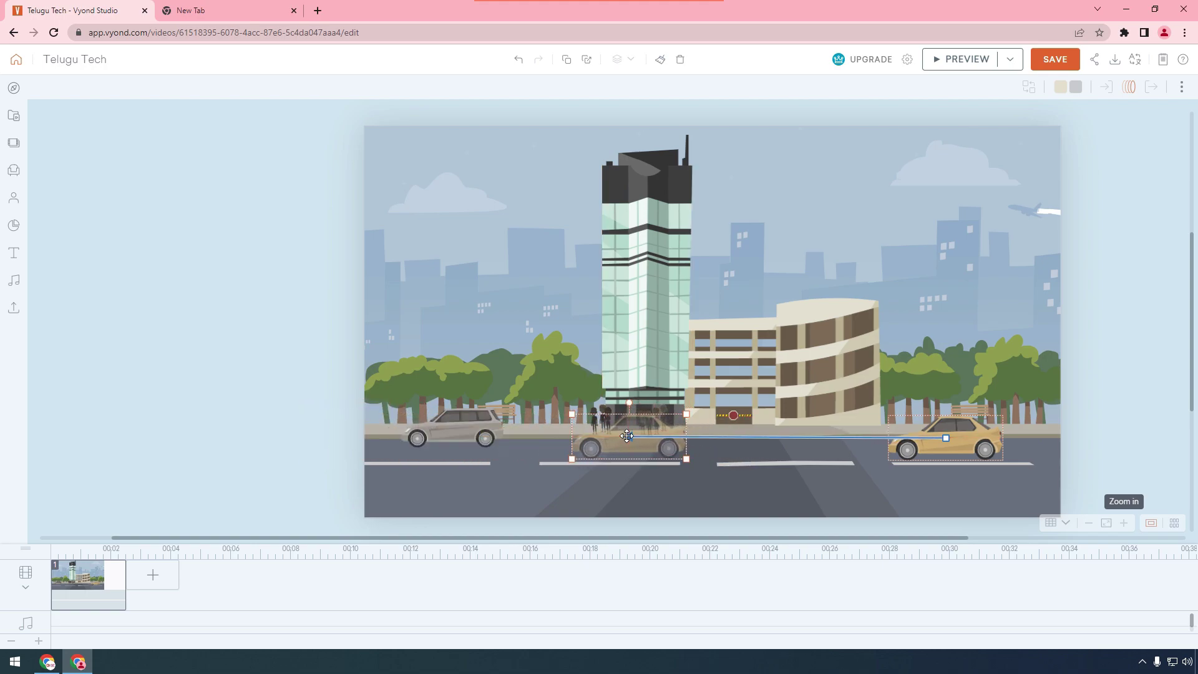
click(1101, 434)
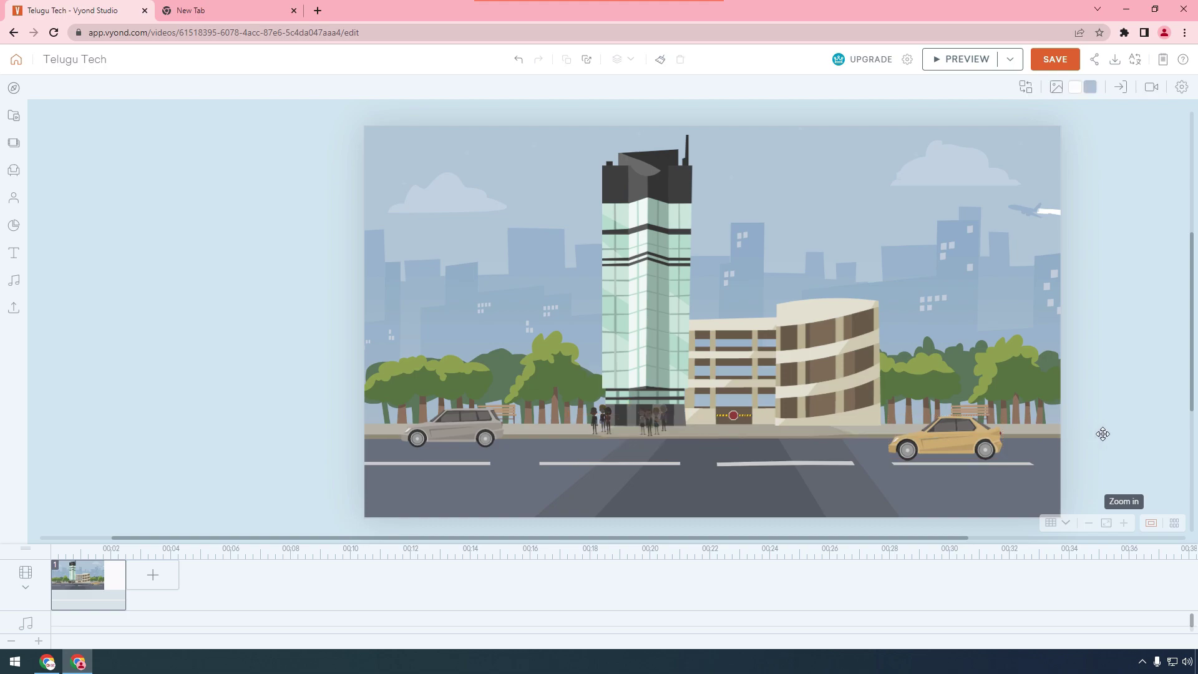
- Preview the scene to check the yellow car's movement, and return to editing
click(924, 432)
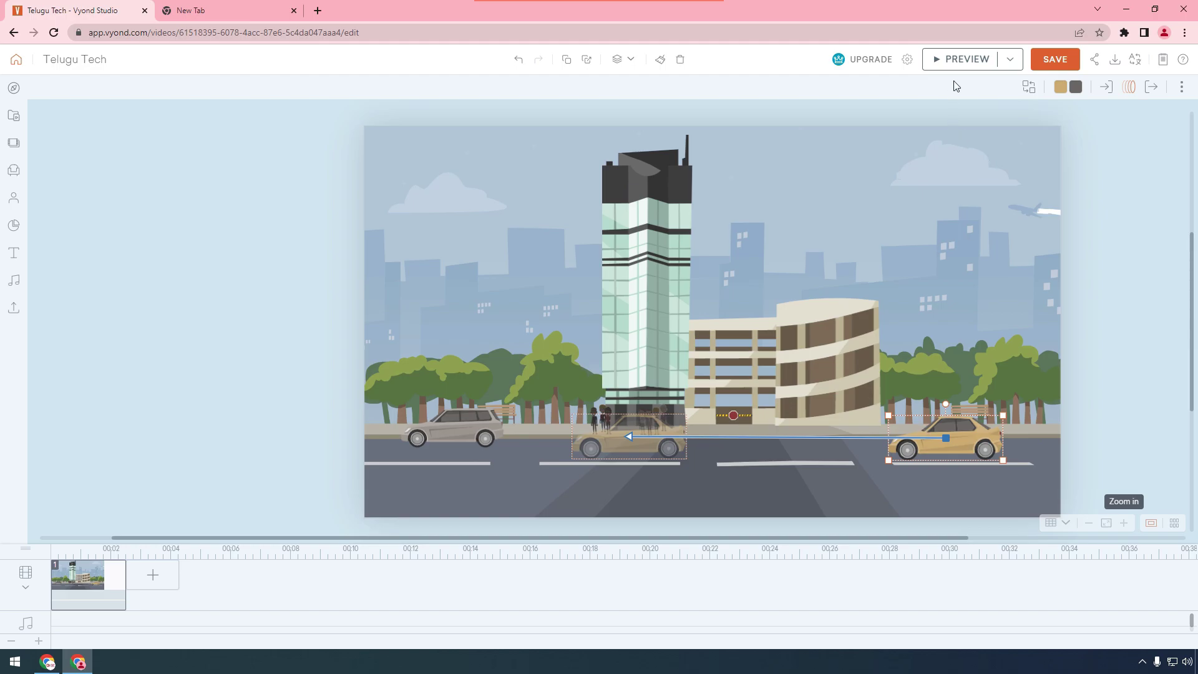
click(961, 62)
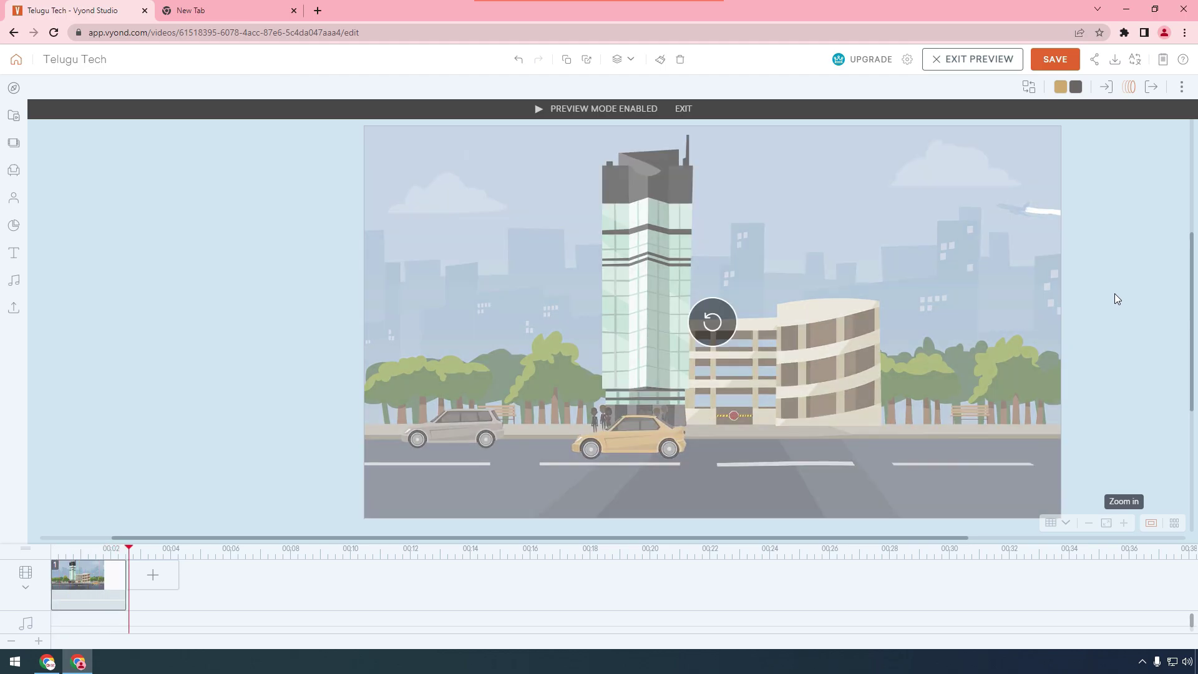
key(Escape)
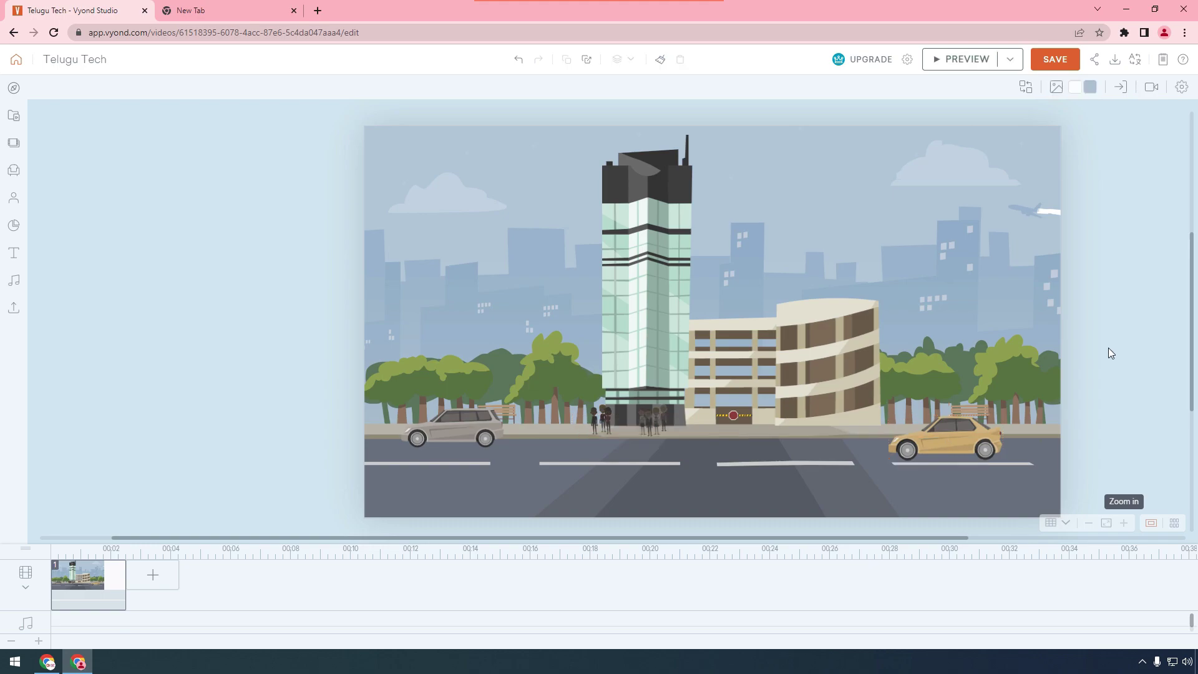
- Recolor the yellow car's body with the red from the Whiteboard Animation colors
click(945, 440)
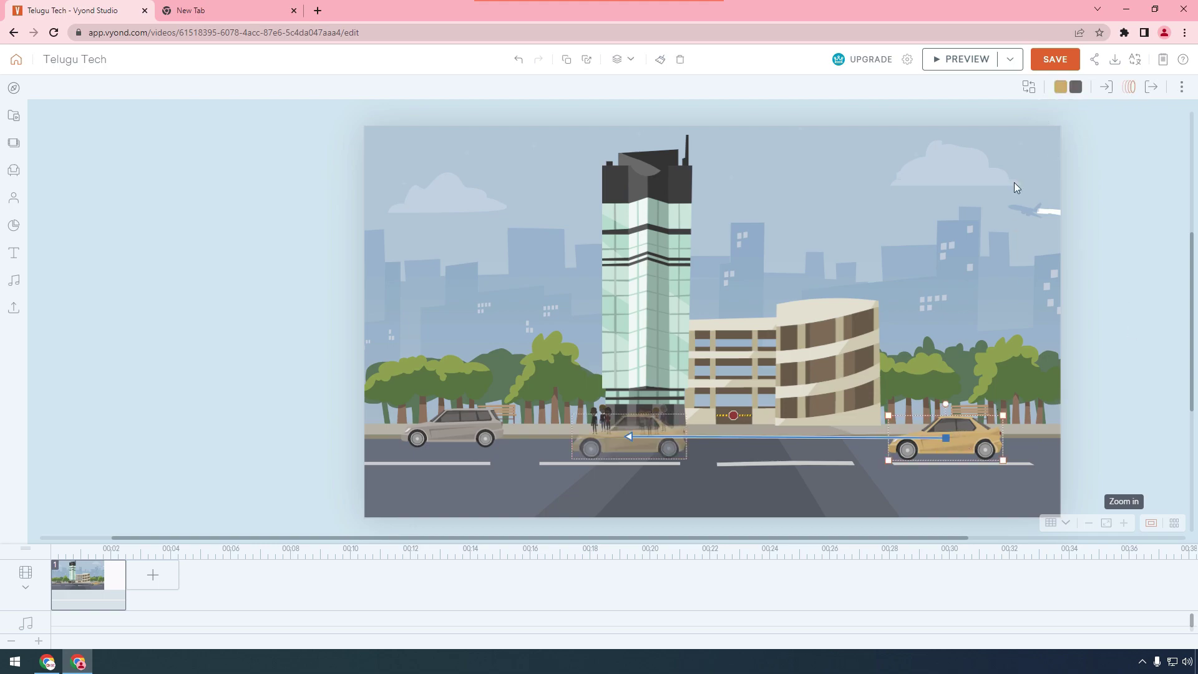
click(1061, 90)
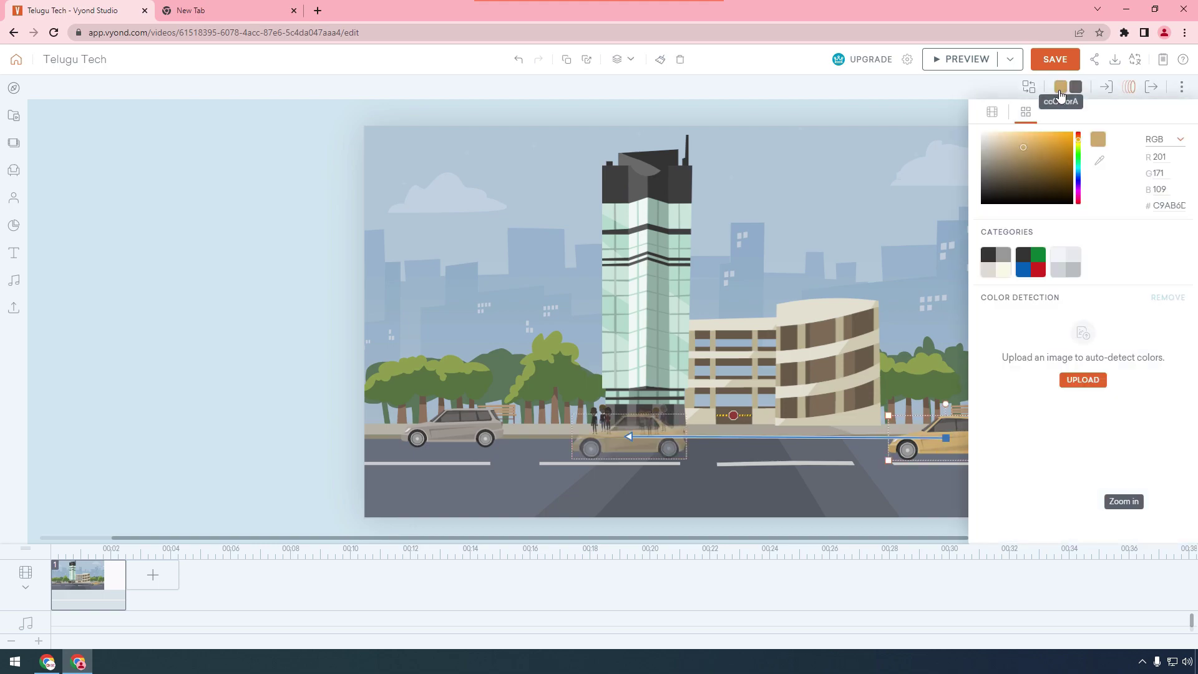
click(1039, 262)
click(1103, 173)
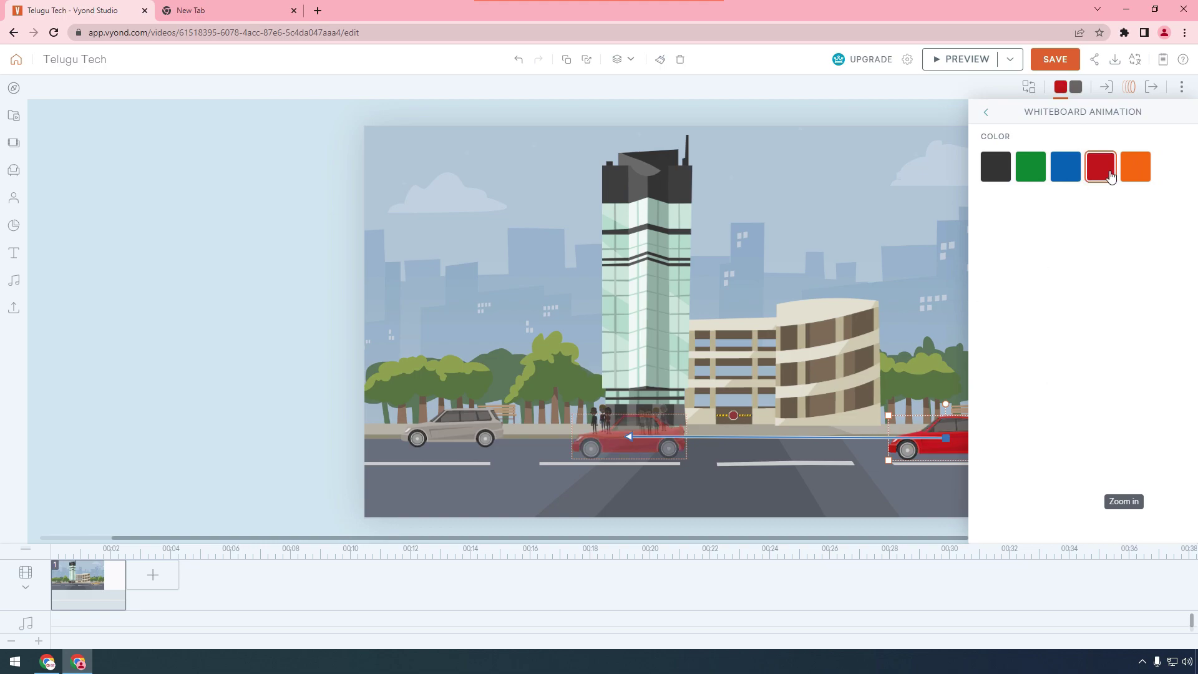
click(822, 278)
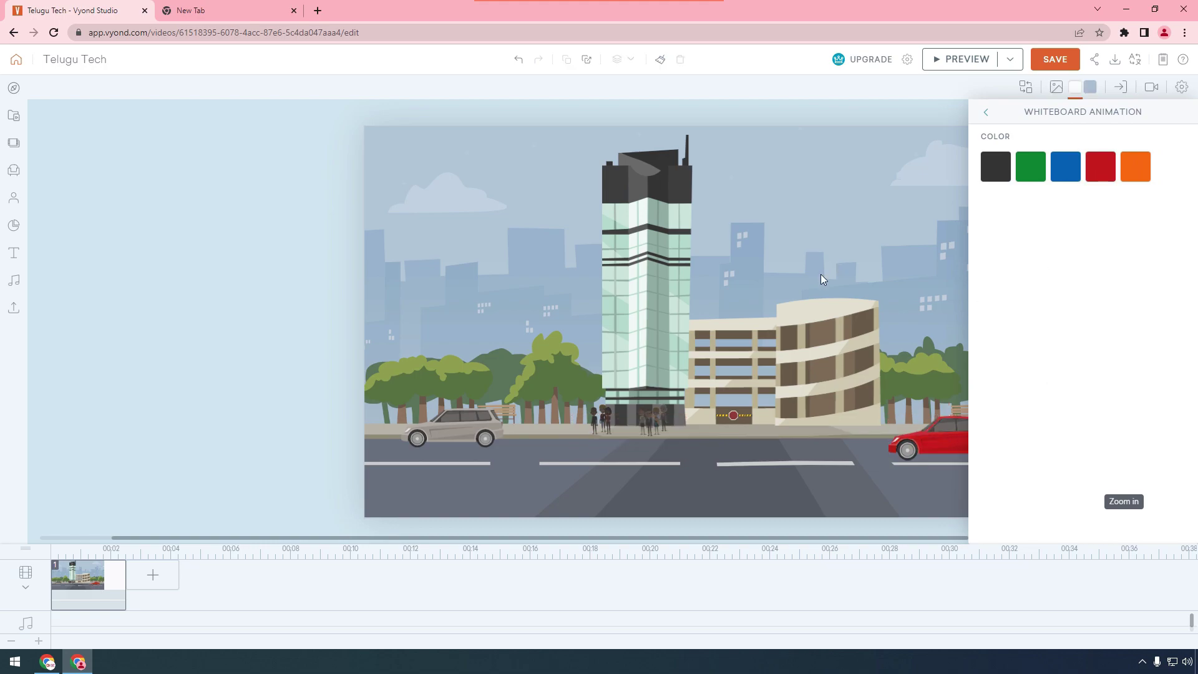
click(986, 112)
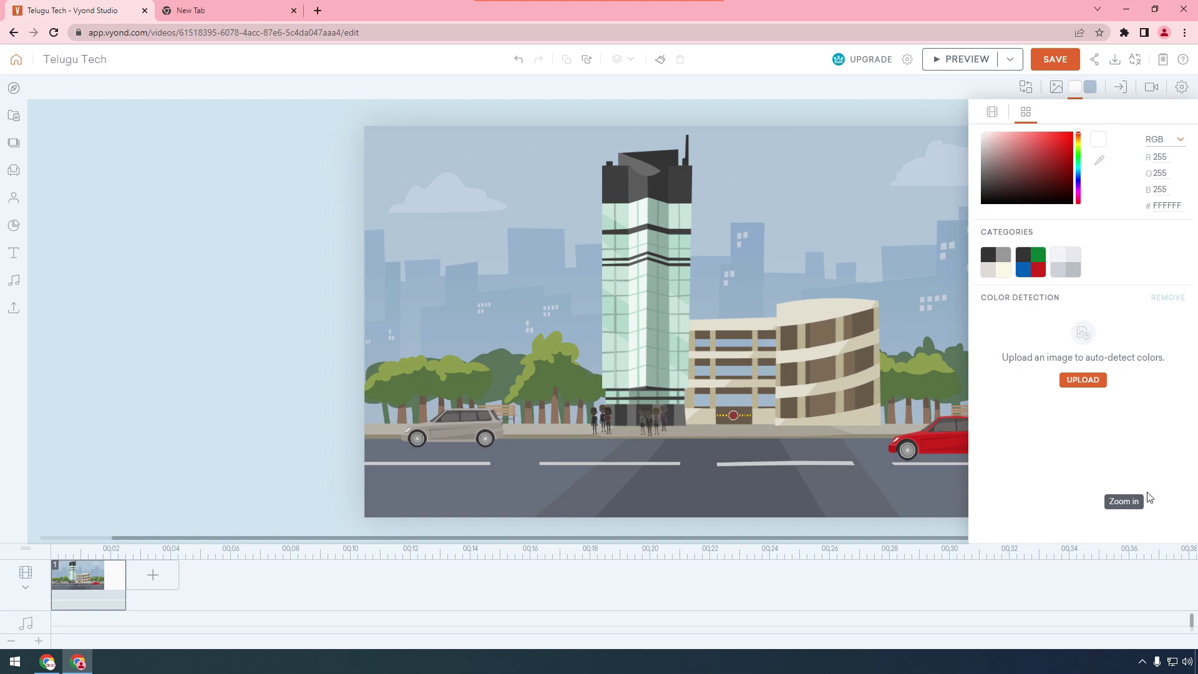
click(852, 345)
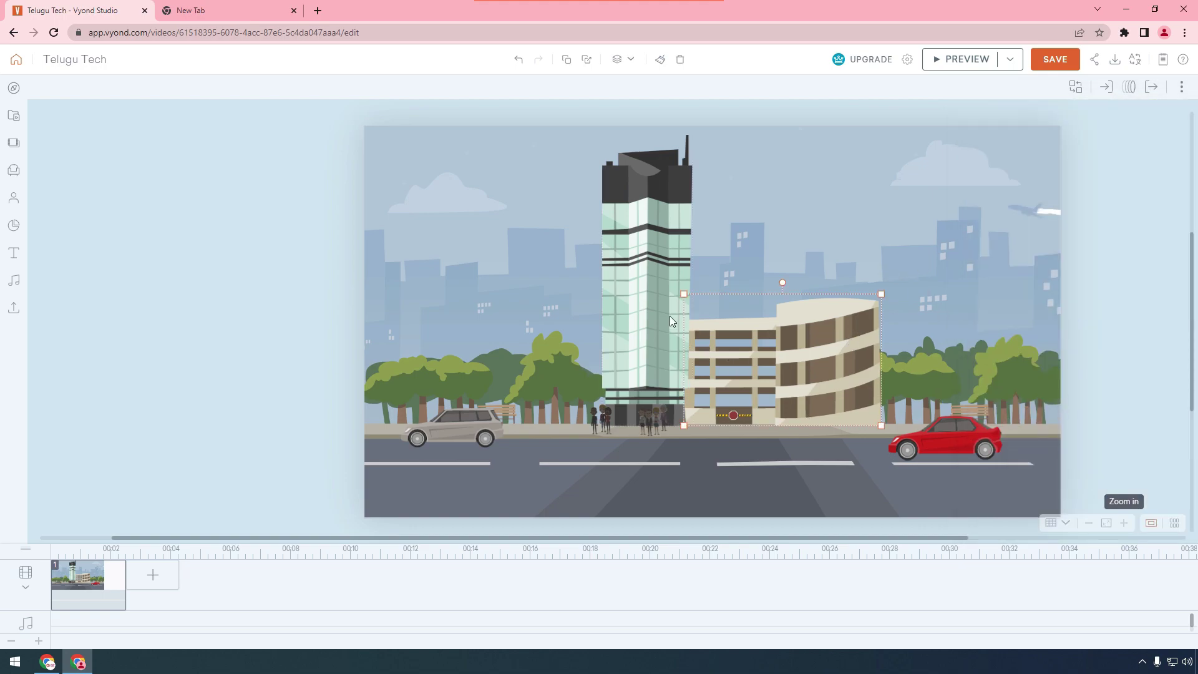
click(624, 289)
click(550, 375)
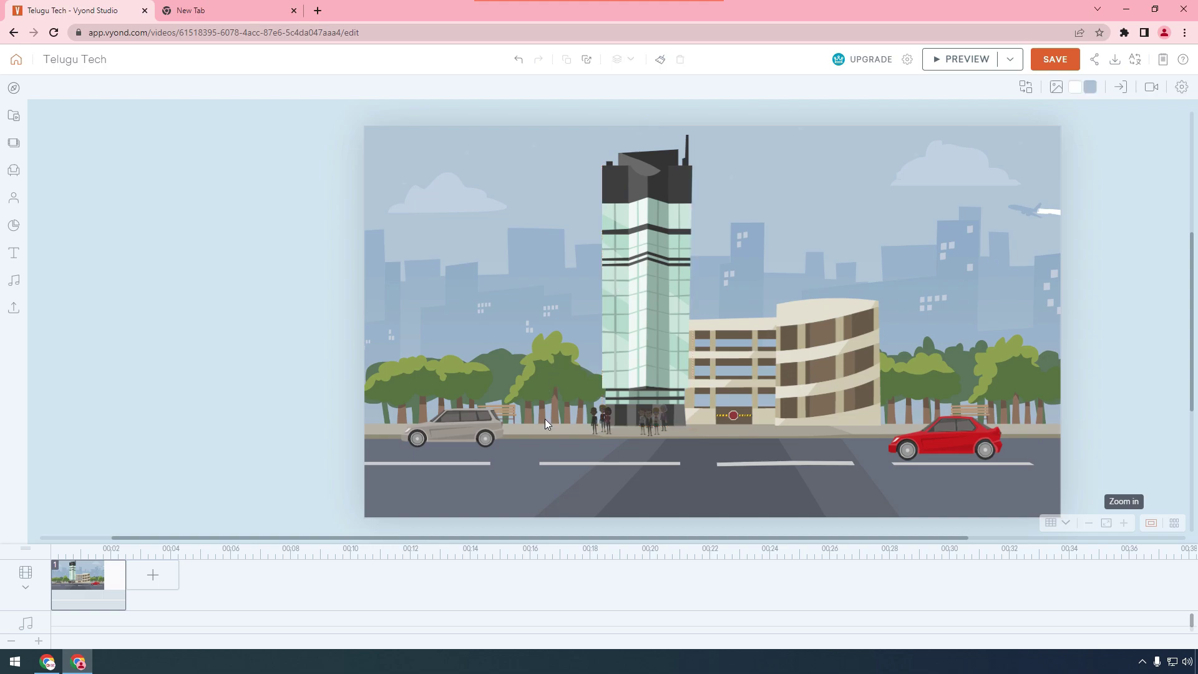
click(930, 438)
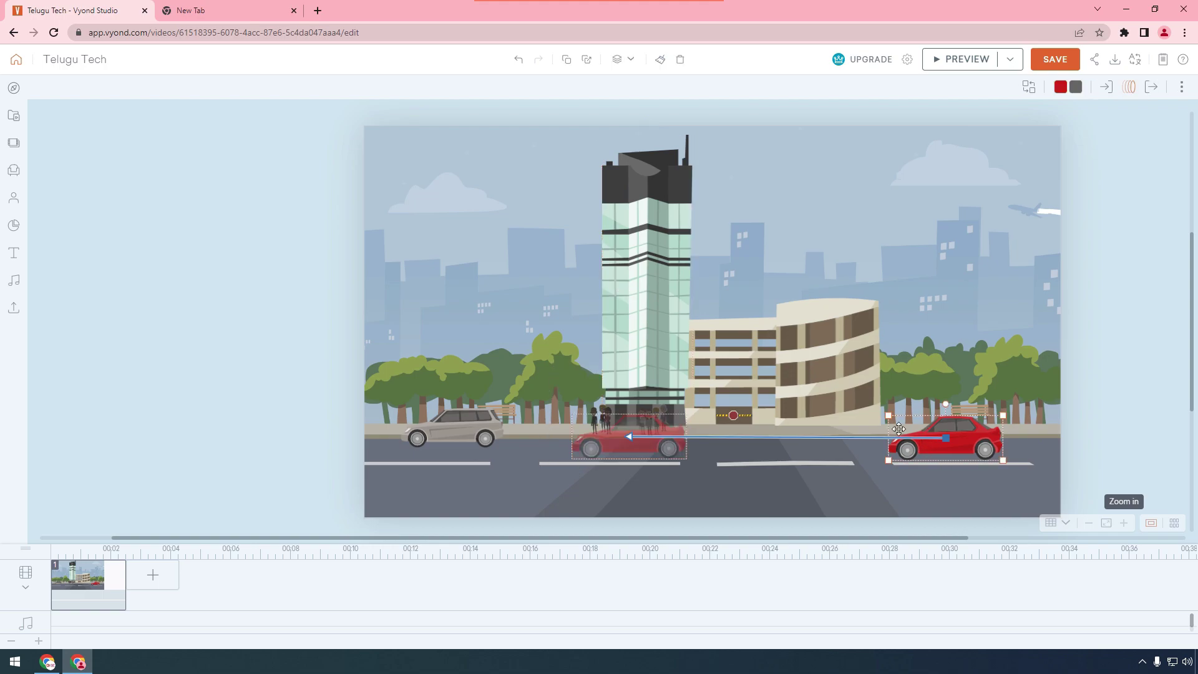
click(1079, 419)
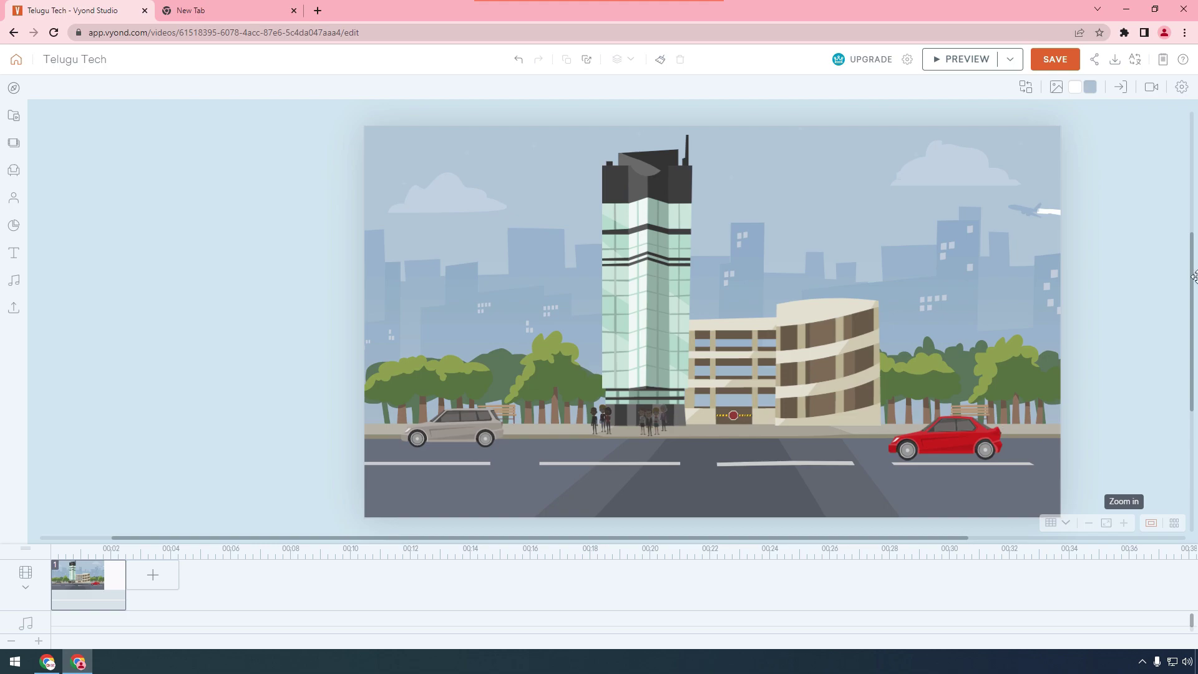
- Add a camera to the scene and shrink its frame to about 178 × 100 px around the red car
click(1152, 87)
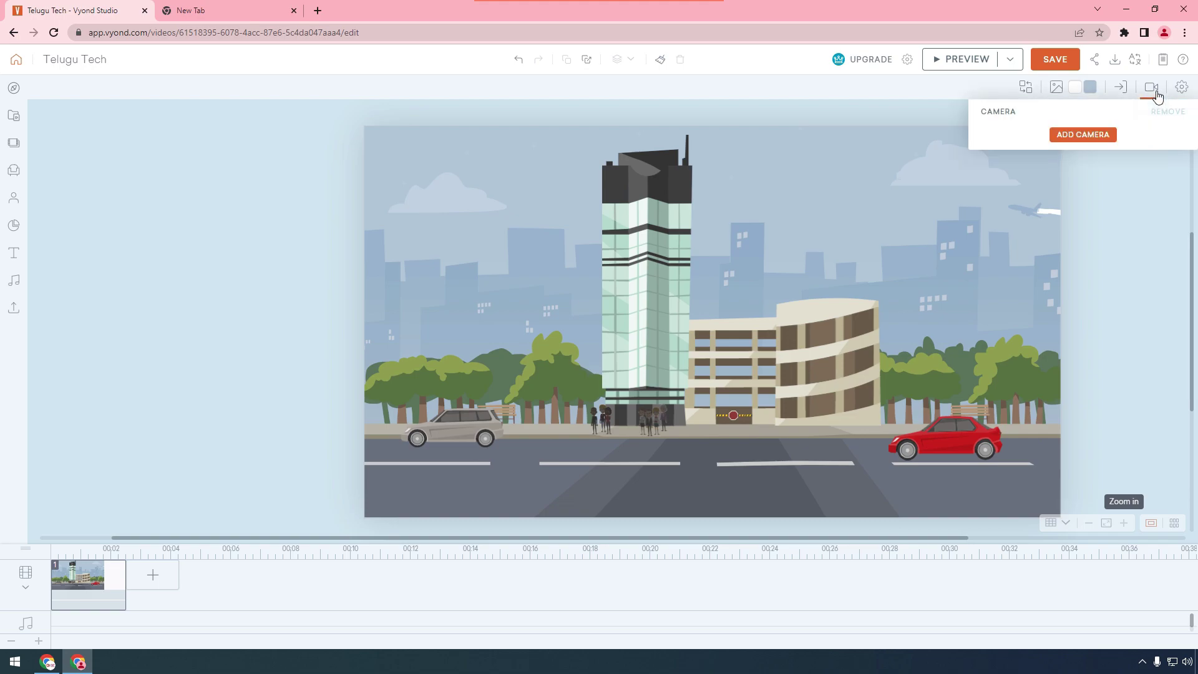
click(1097, 137)
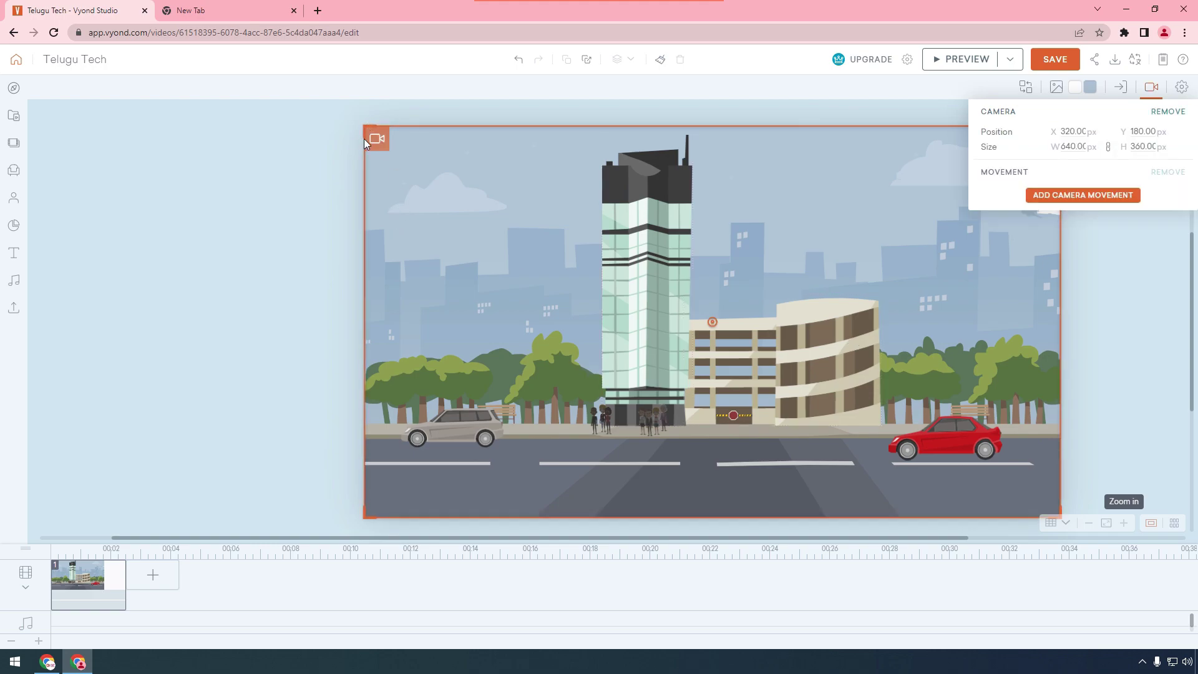
drag(362, 128, 900, 391)
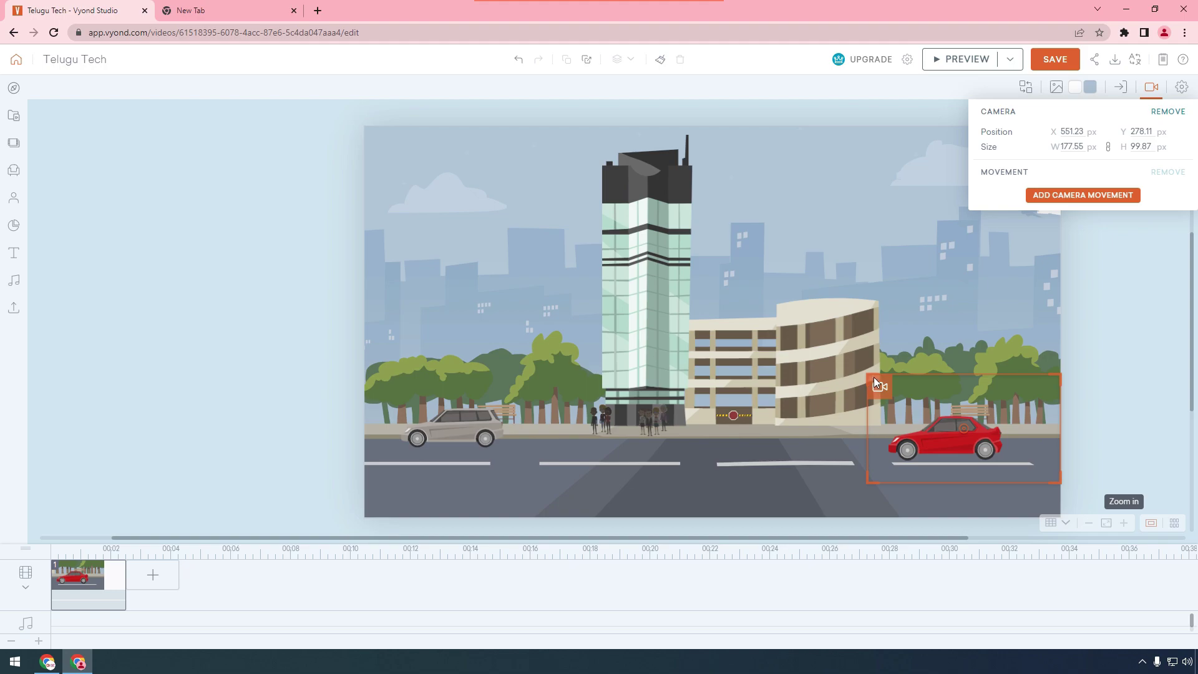
- Add a whole-scene camera movement ending in a frame of about 564 × 317 px around the buildings and both cars, and save the video
click(1084, 195)
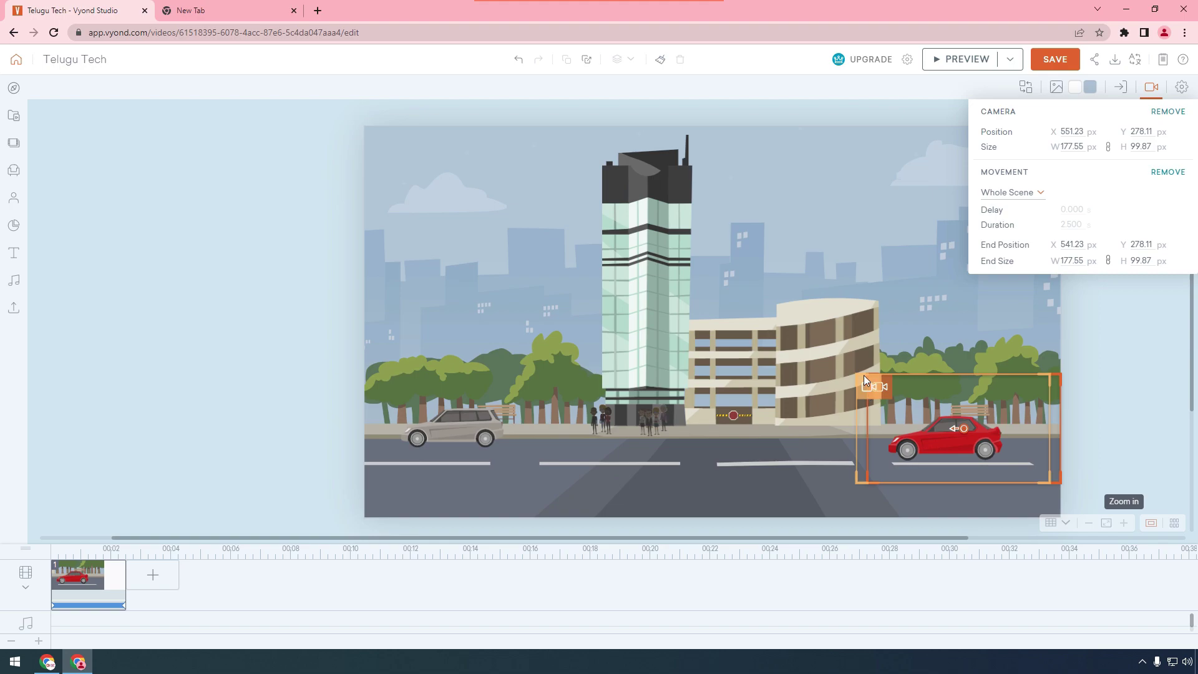
drag(864, 376, 392, 166)
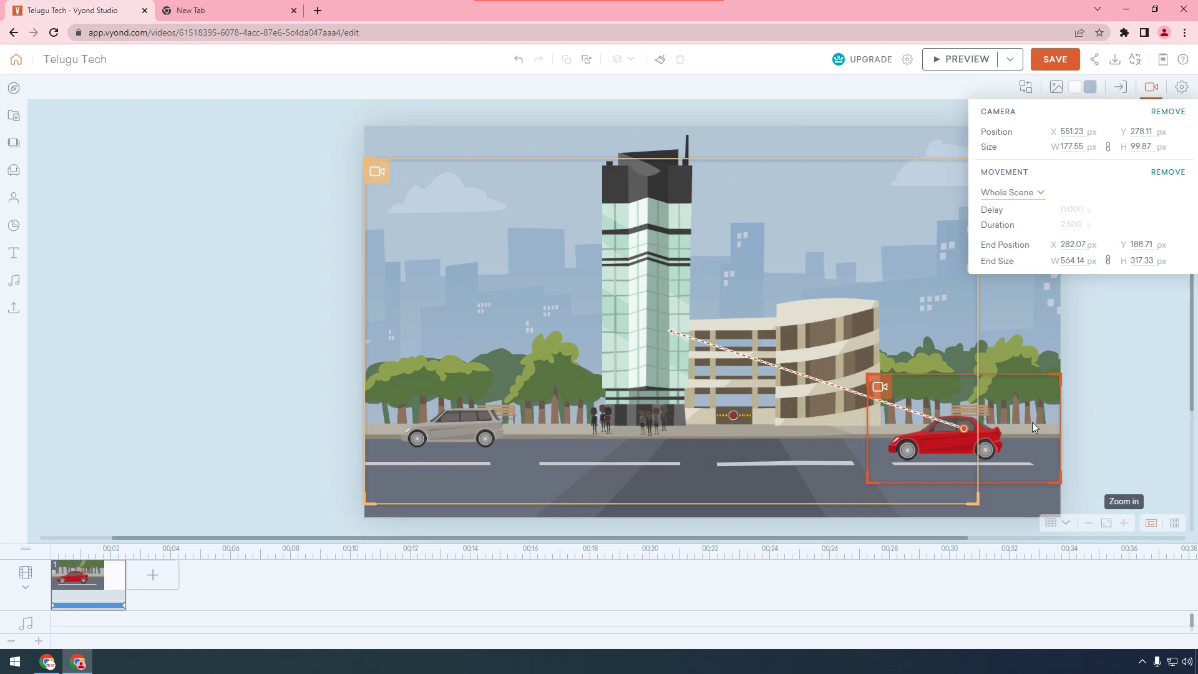
click(1061, 65)
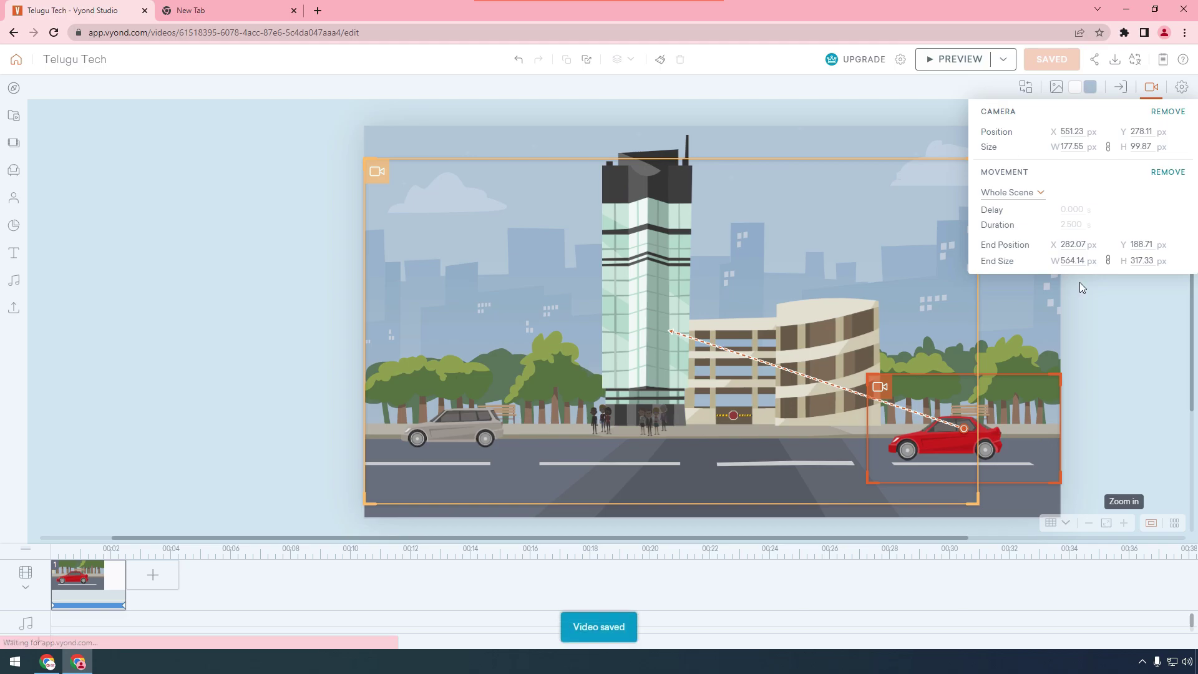
- Preview the camera movement and extend the first scene's duration to about 7 seconds
click(1010, 61)
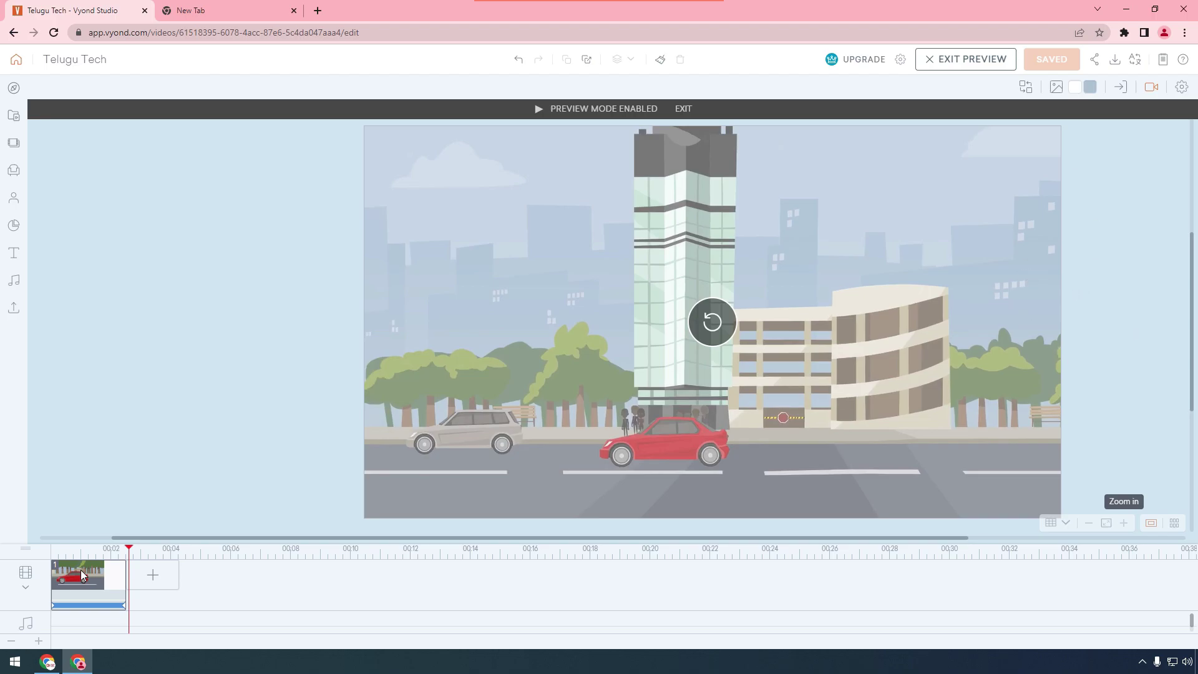
drag(125, 581, 268, 602)
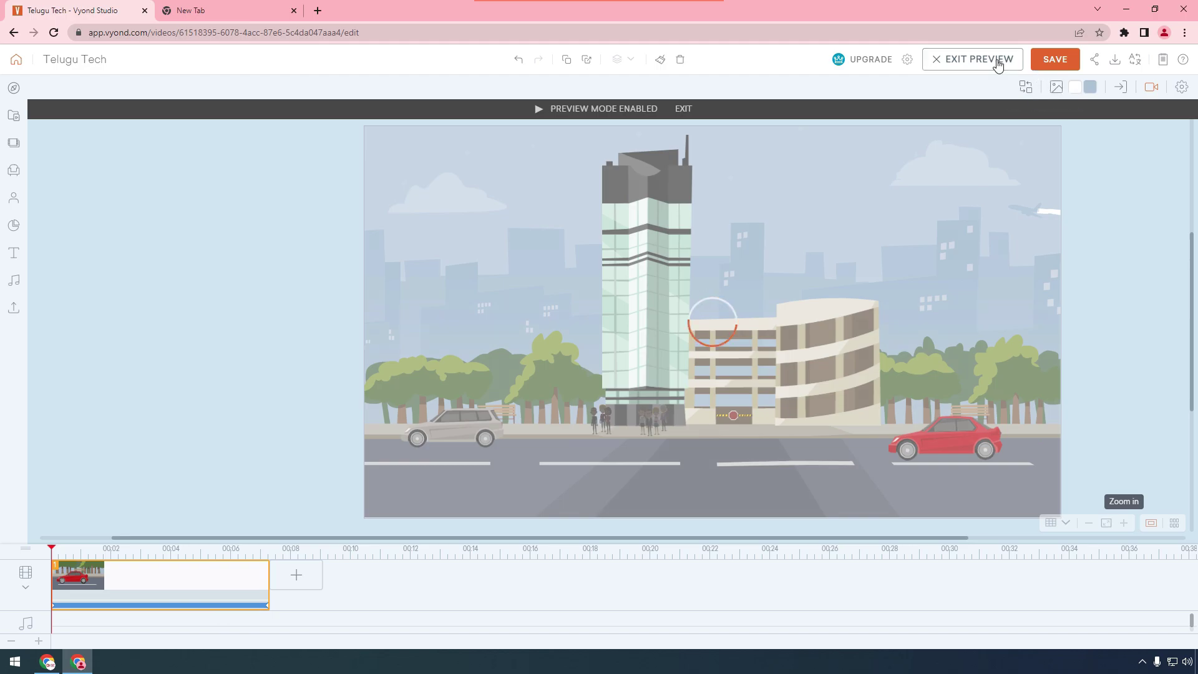
- Preview the lengthened scene, replay it to check the camera and car movement, and exit the preview
click(998, 62)
click(973, 59)
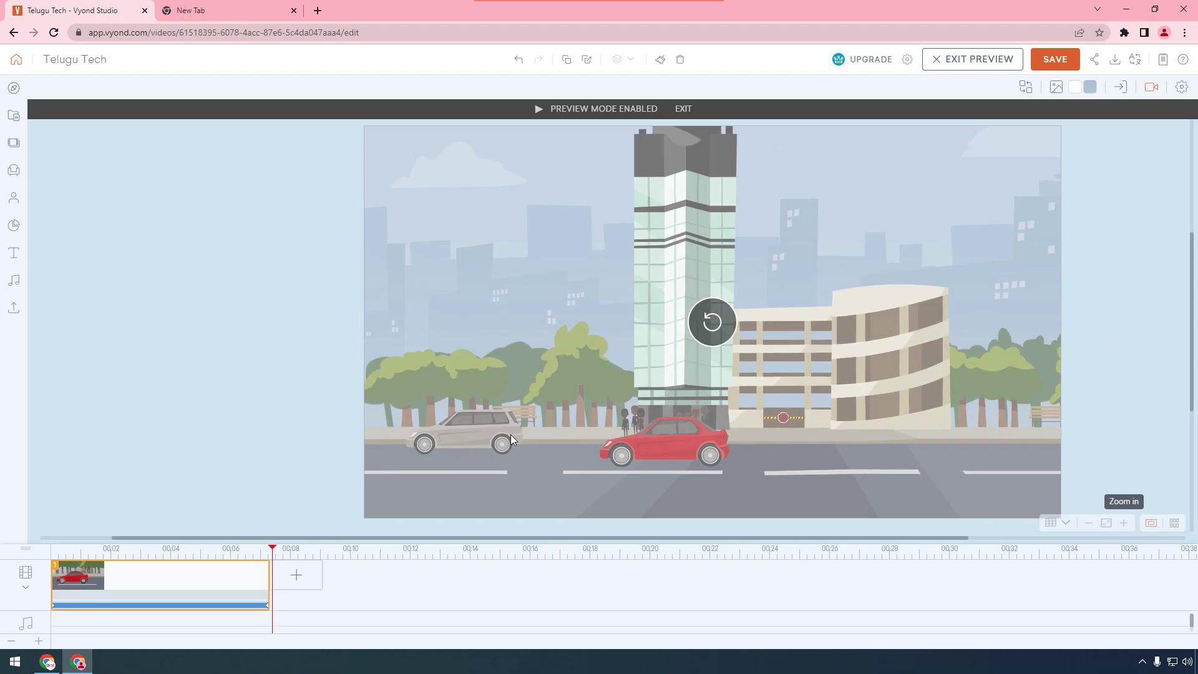
click(491, 427)
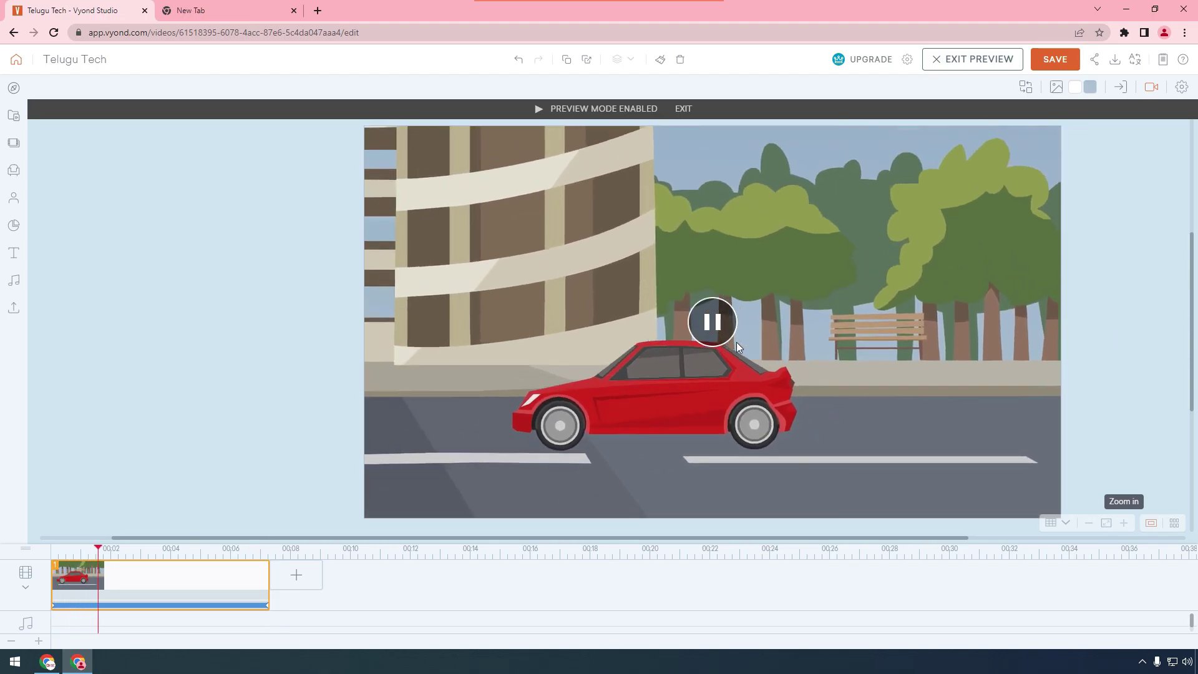
click(737, 342)
click(954, 60)
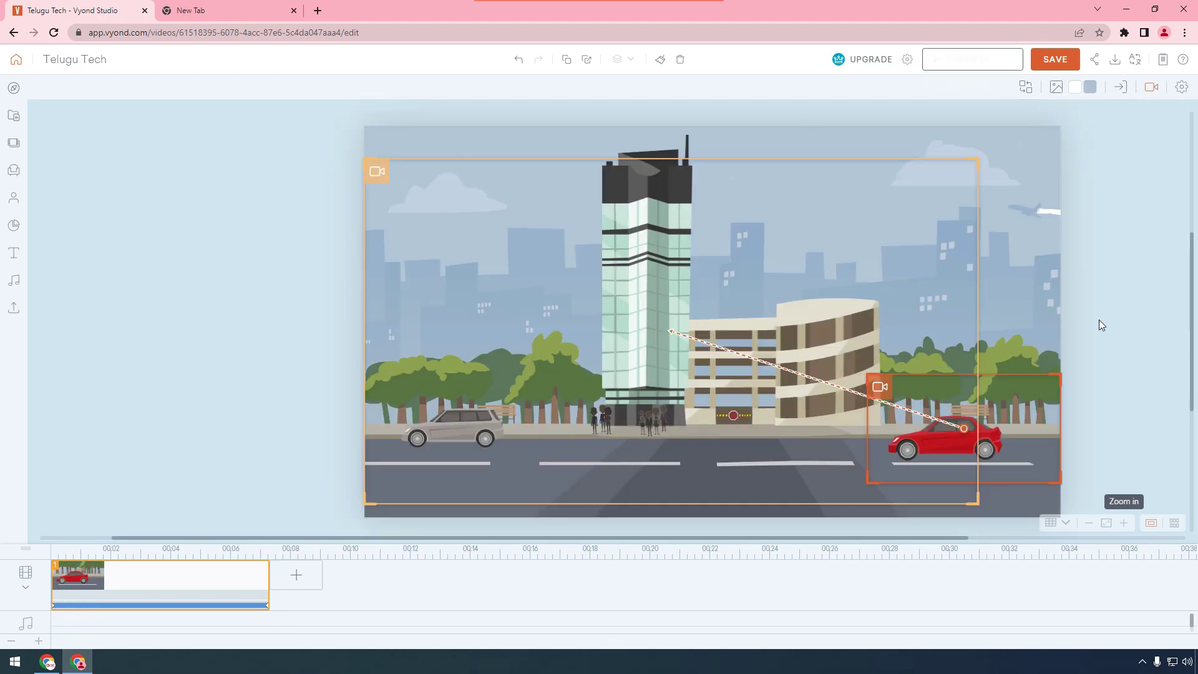
- Apply a right-to-left straight line motion path to the grey car
click(451, 421)
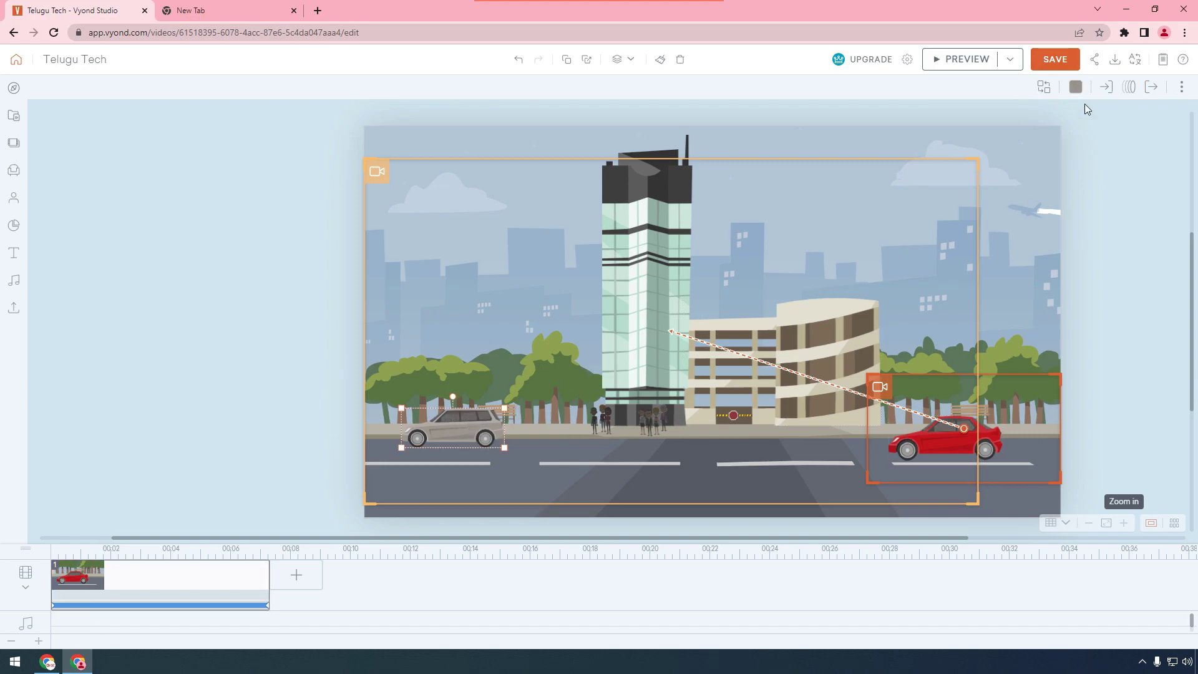
click(1129, 87)
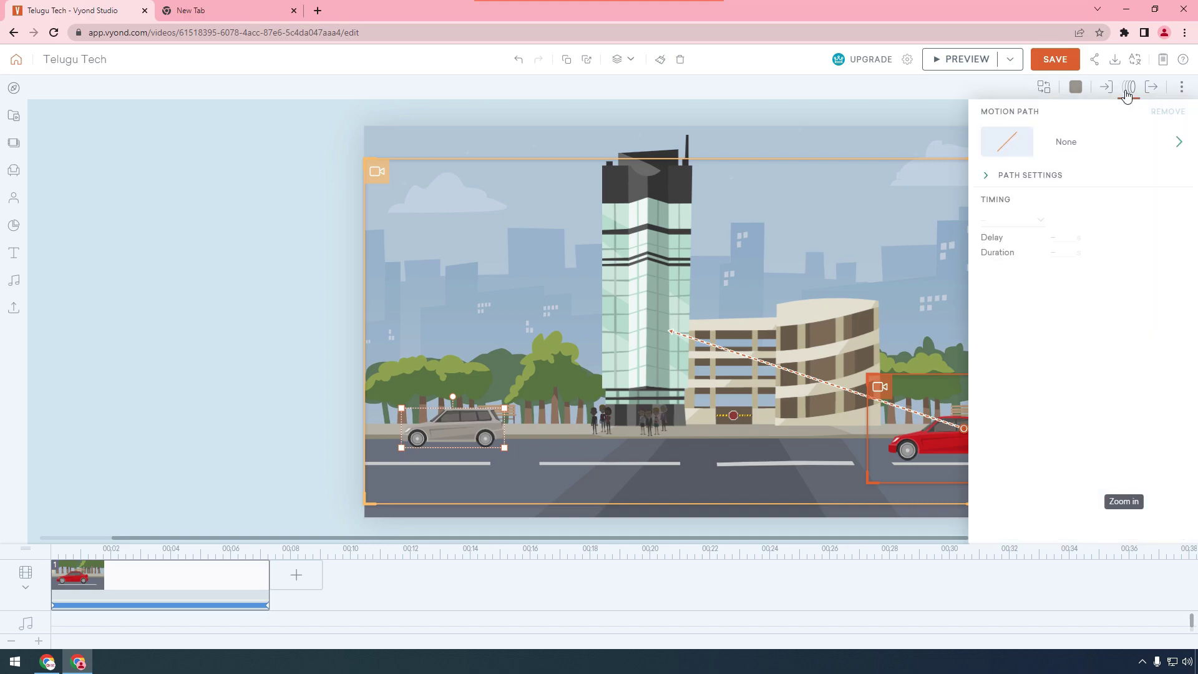
click(1041, 160)
click(1028, 209)
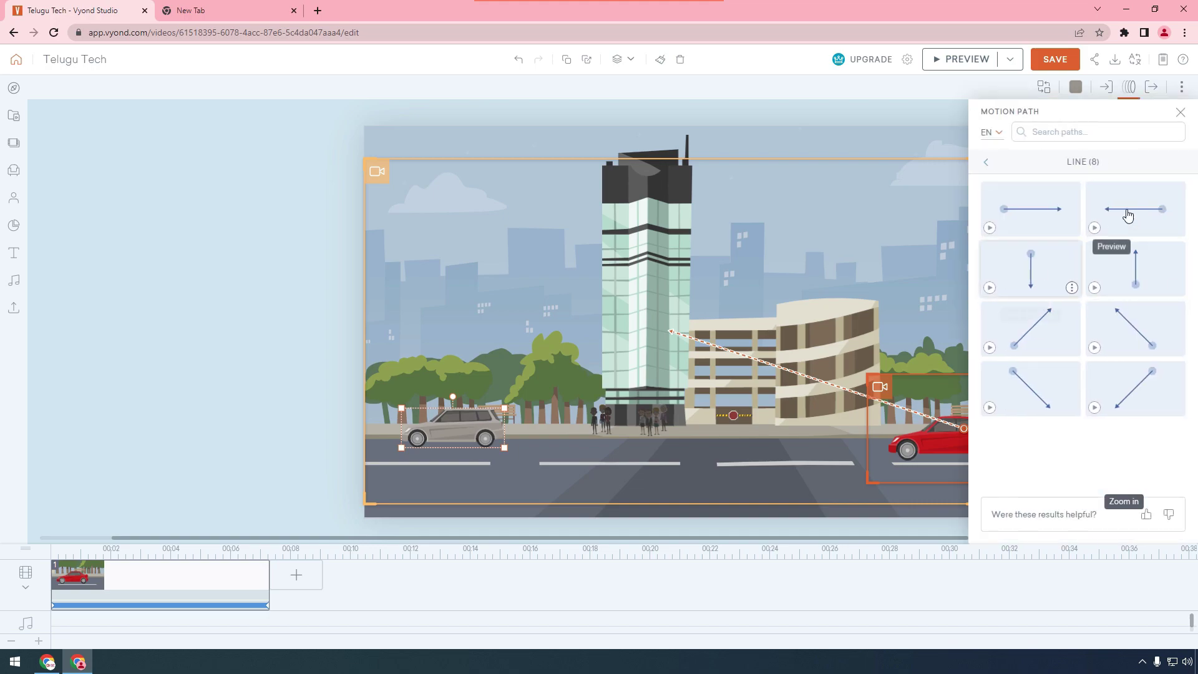
click(1128, 215)
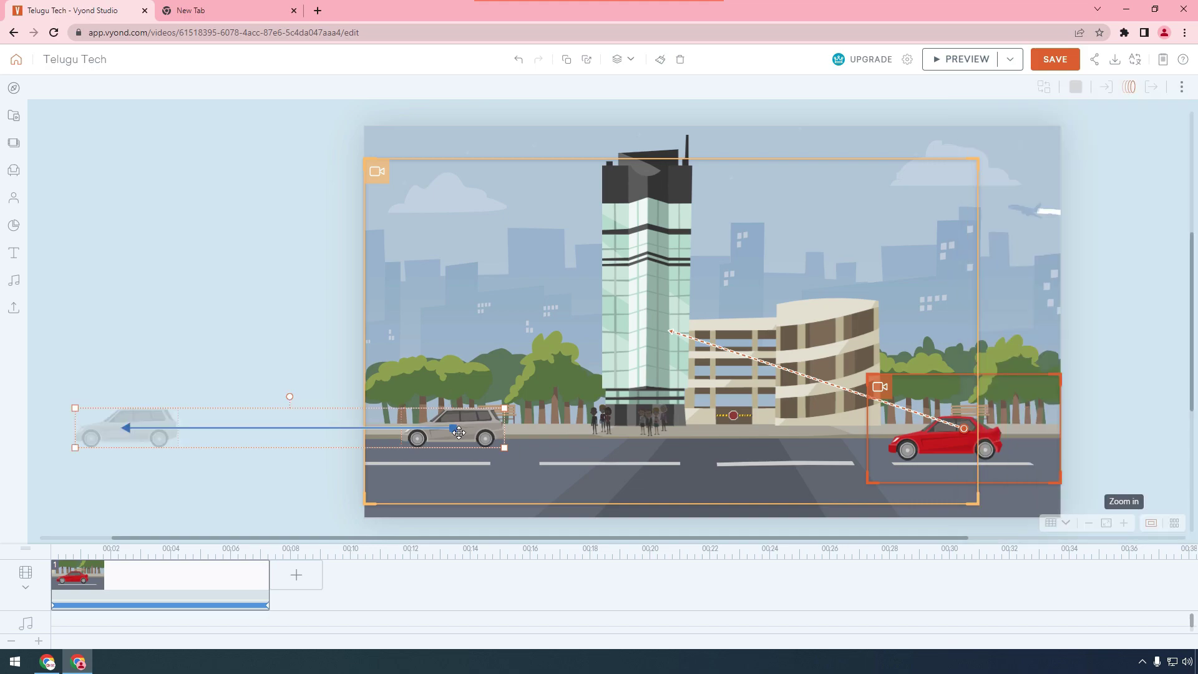
- Move the grey car and its path onto the near lane below the red car and enlarge them to about 508 × 47 px overall
drag(458, 424, 969, 473)
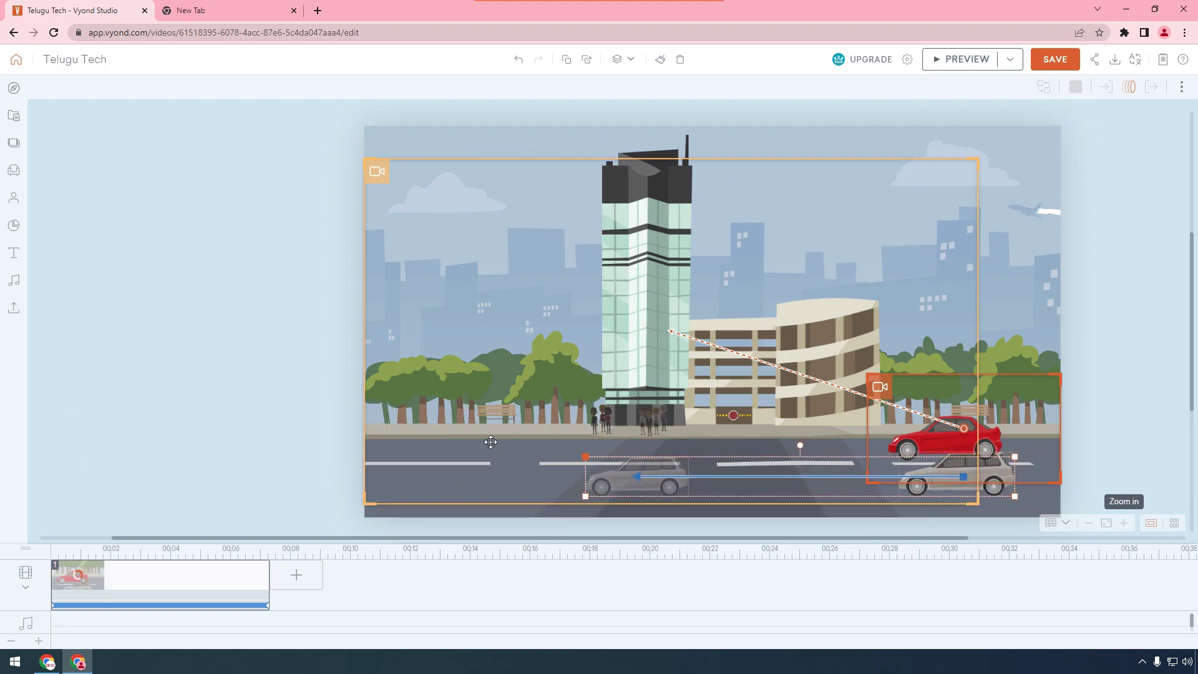
drag(586, 456, 440, 438)
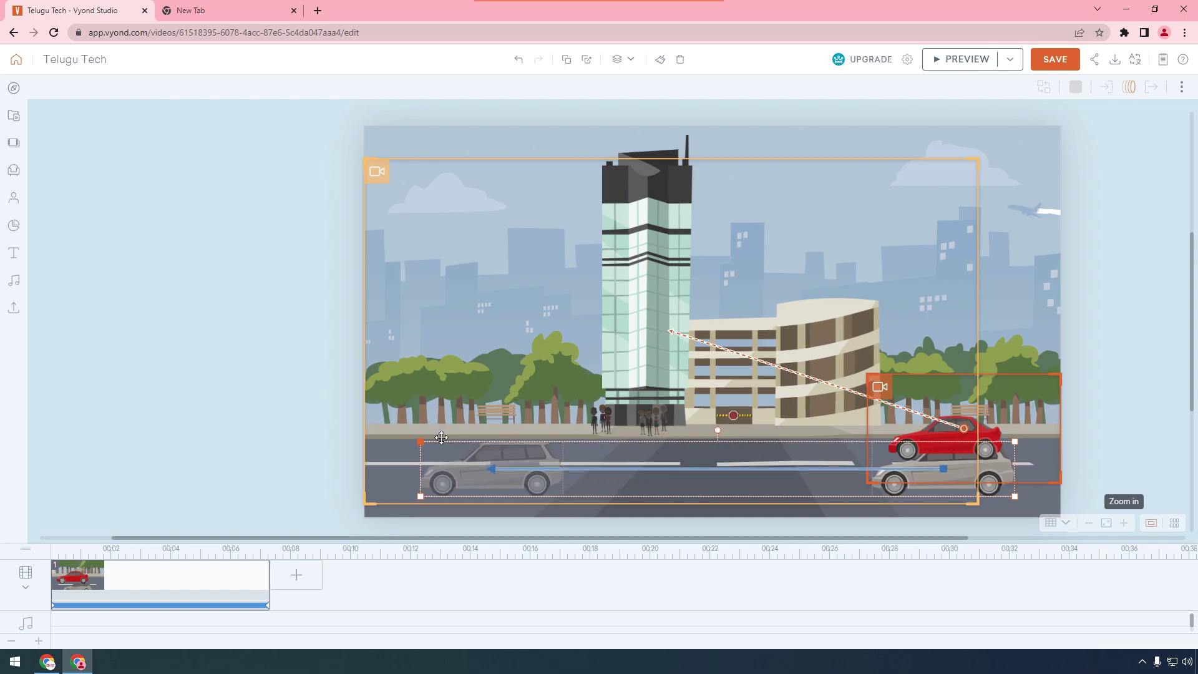
drag(495, 469, 504, 469)
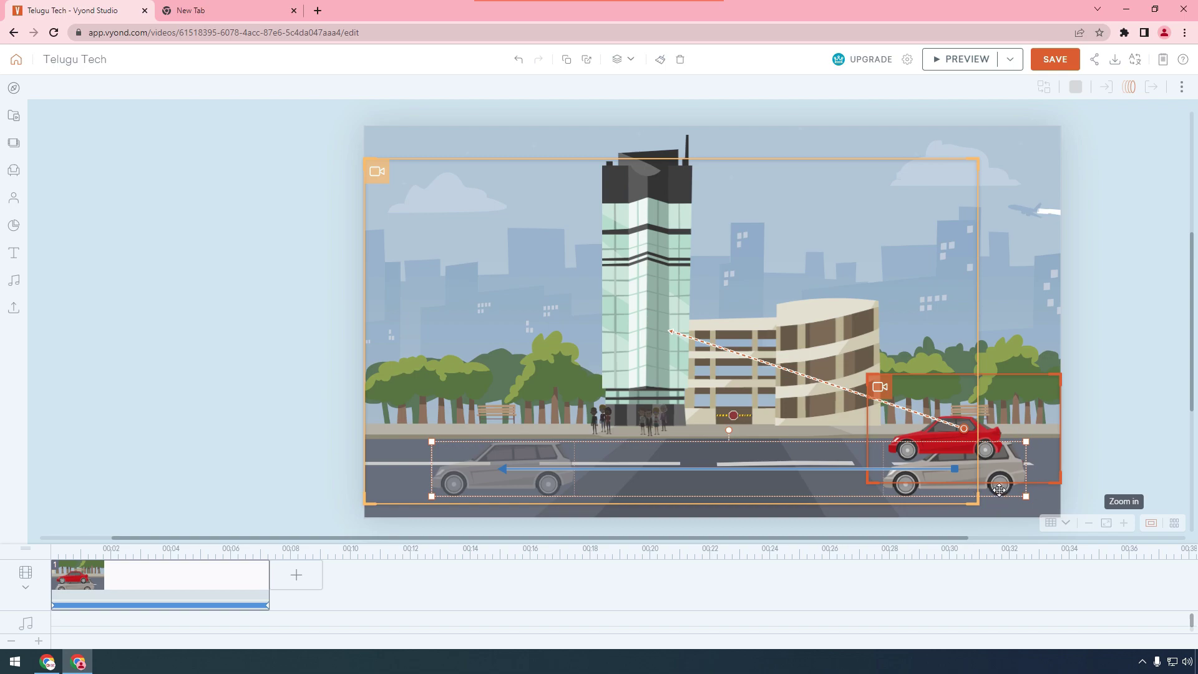
- Bring the grey car to the front of the red car
right_click(999, 490)
mouse_move(1051, 369)
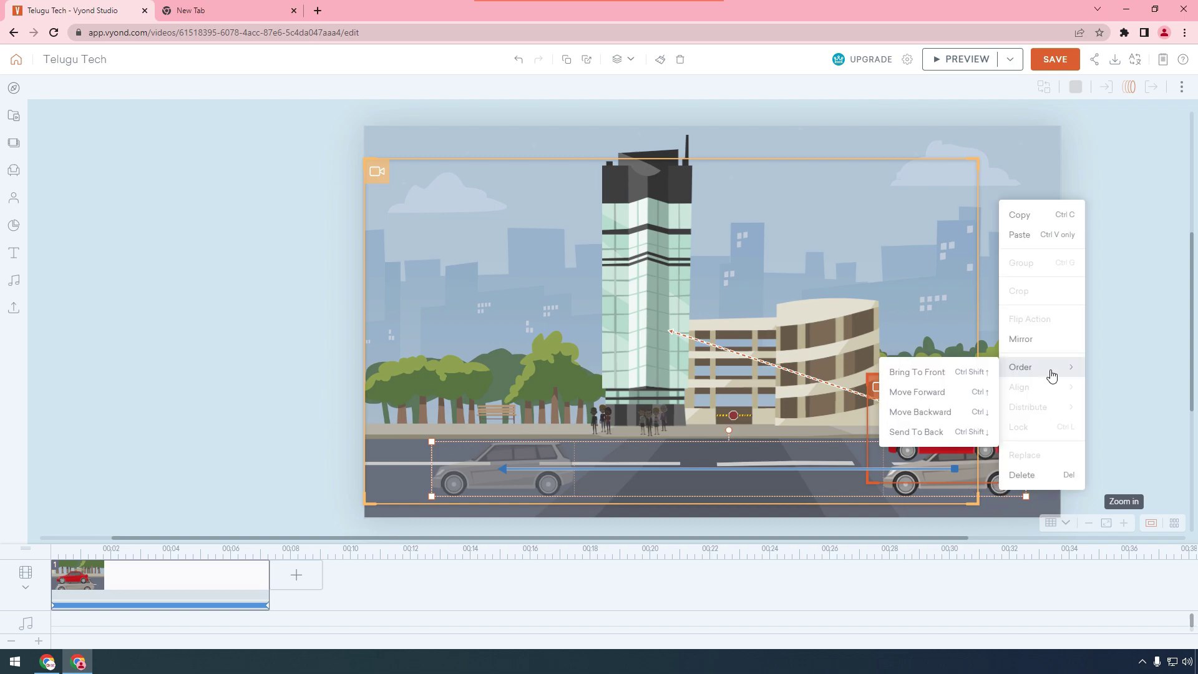
click(984, 373)
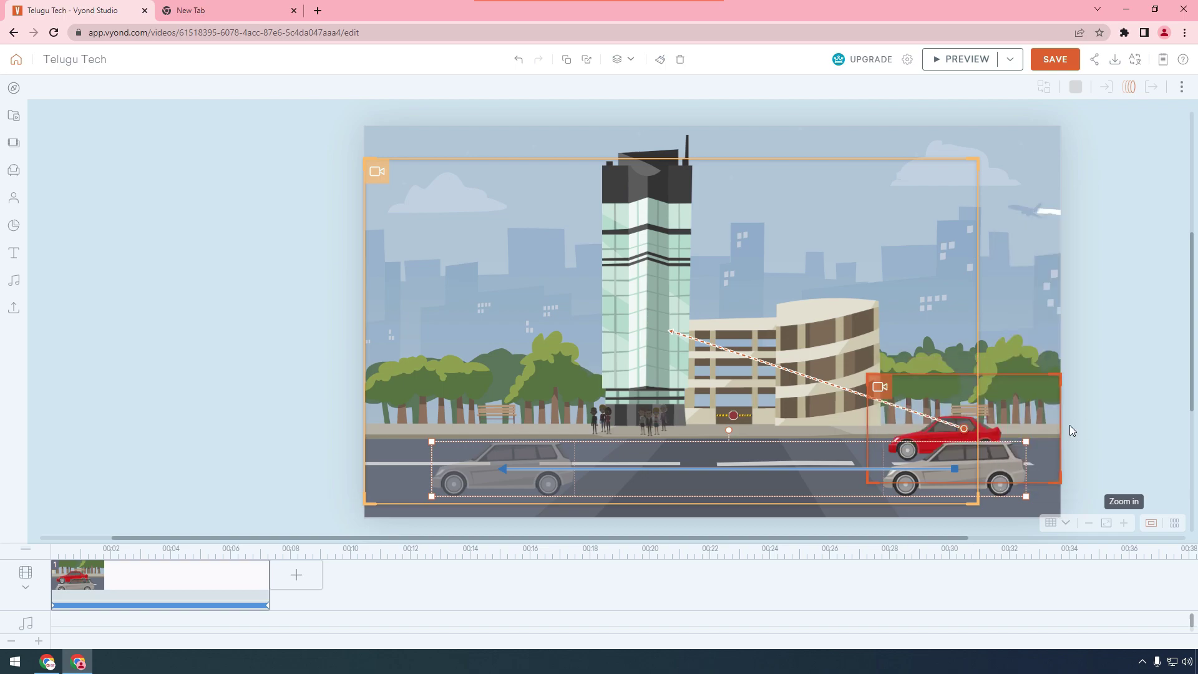
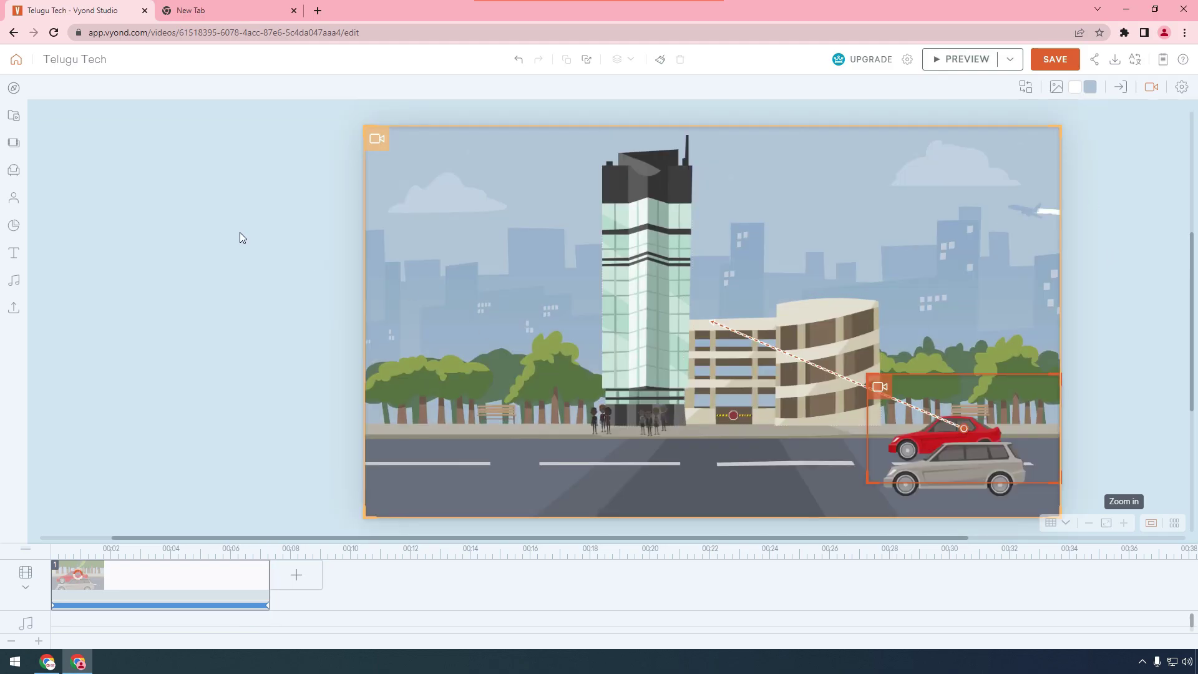
- Add a blank second scene and fill it with the dark-bookshelf office scene showing a man in glasses at a desk
click(297, 575)
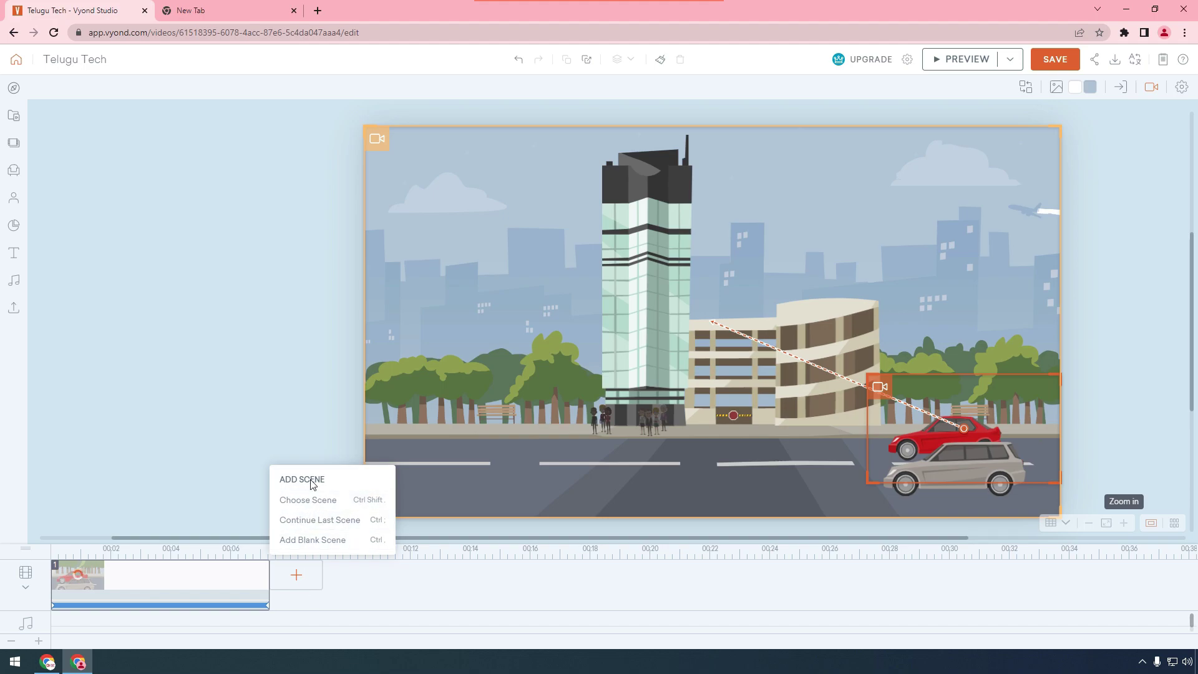
click(305, 541)
click(533, 373)
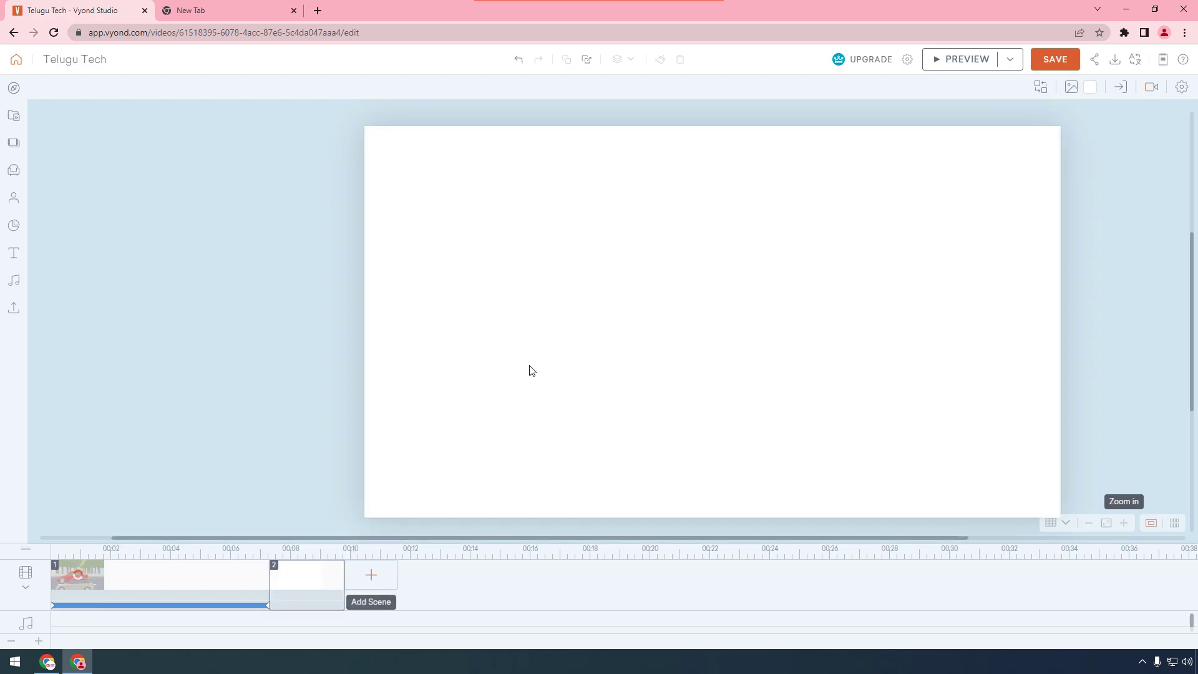
click(13, 145)
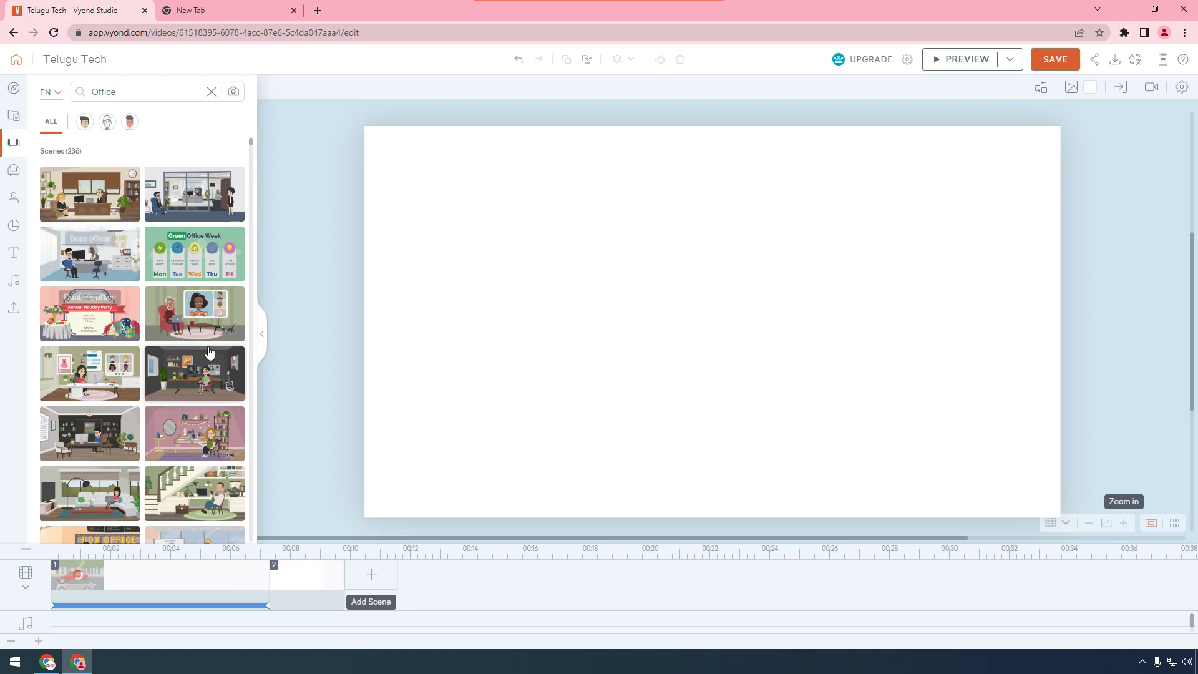
click(96, 441)
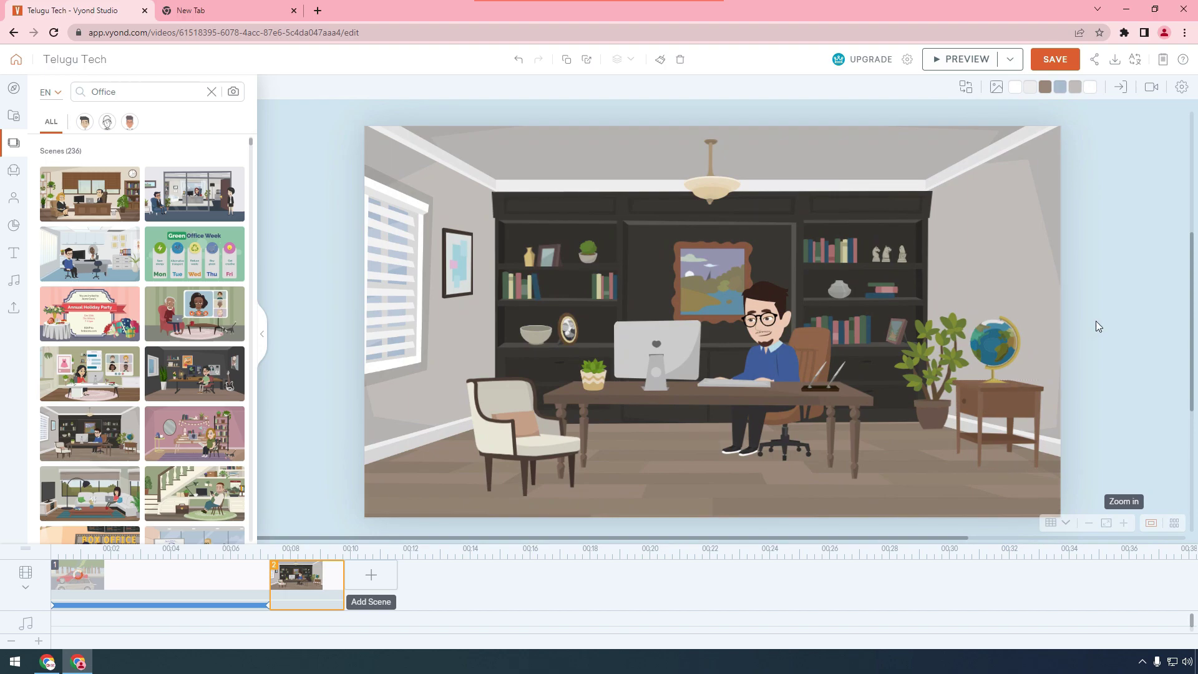
click(808, 341)
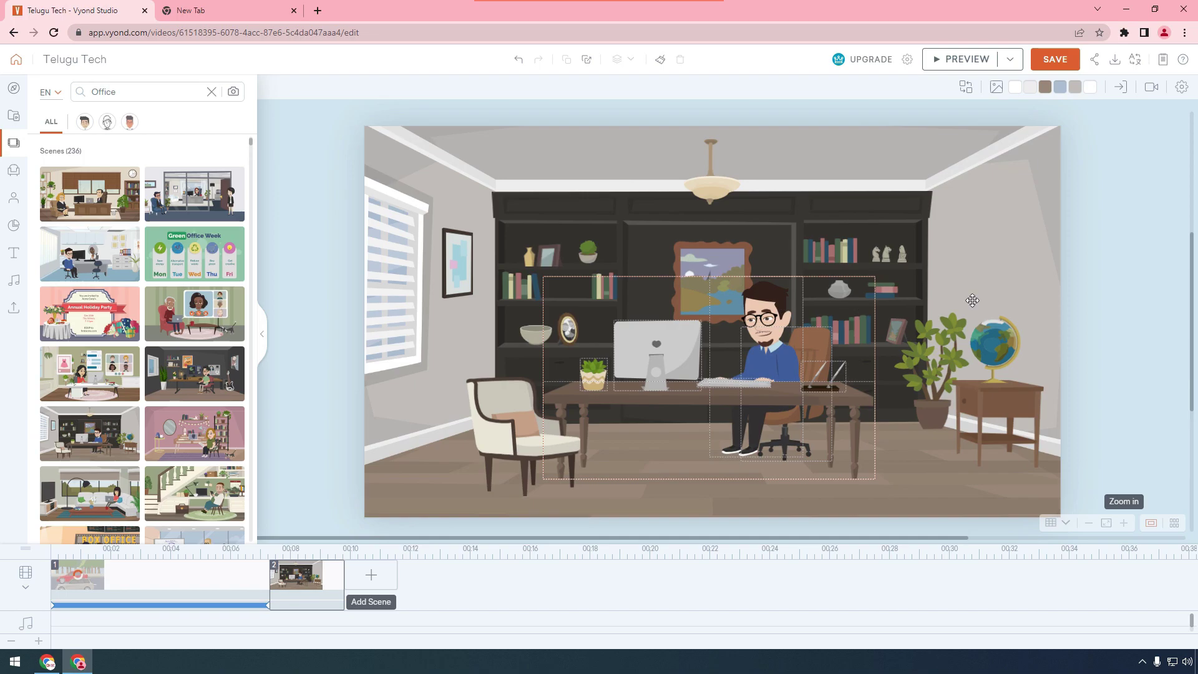
click(1107, 254)
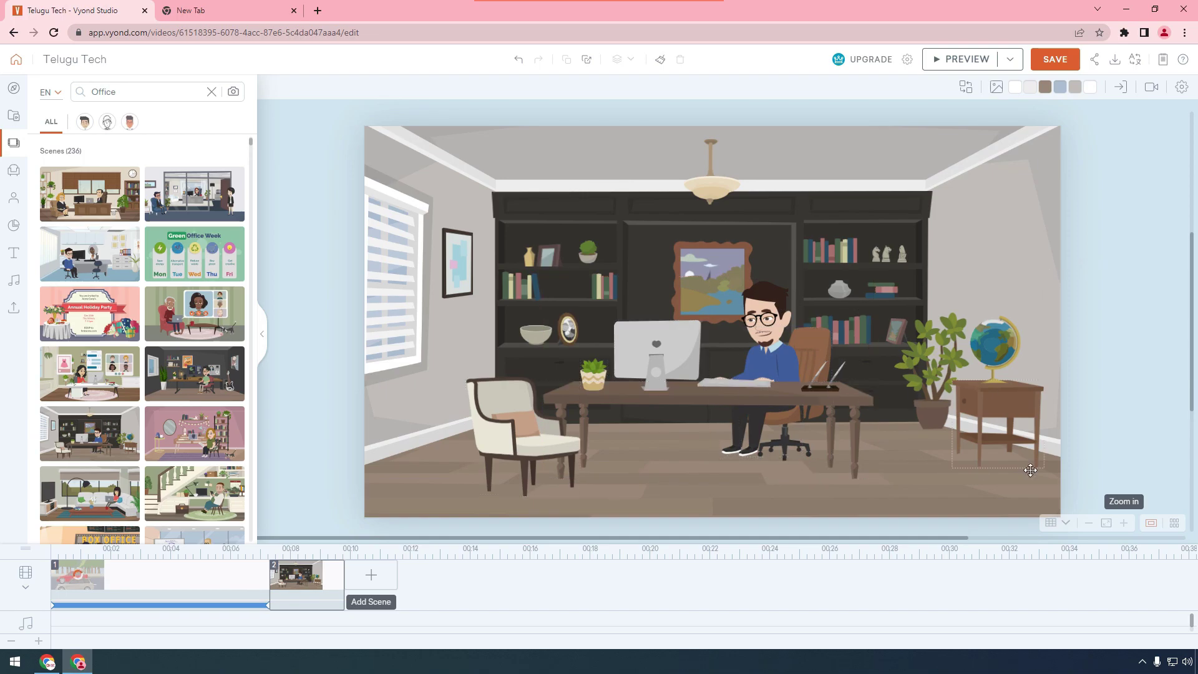
- Search the Business Friendly assets for "men" and add the man in a blue suit and pink tie to the office scene
click(84, 121)
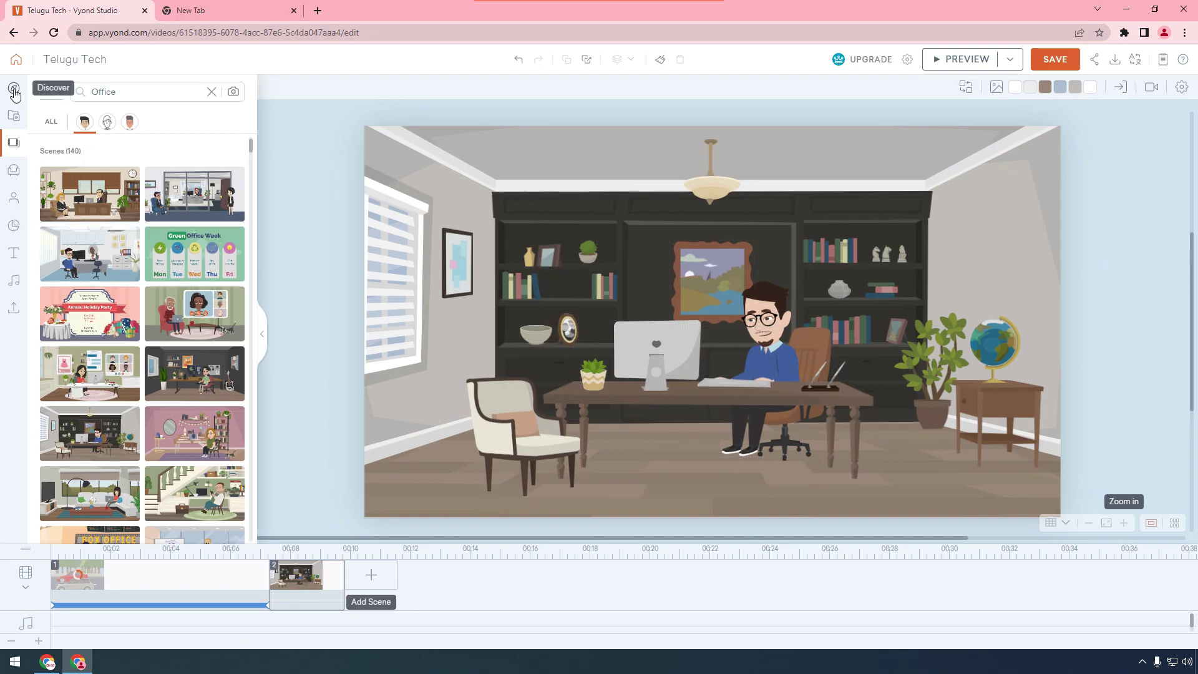
click(14, 92)
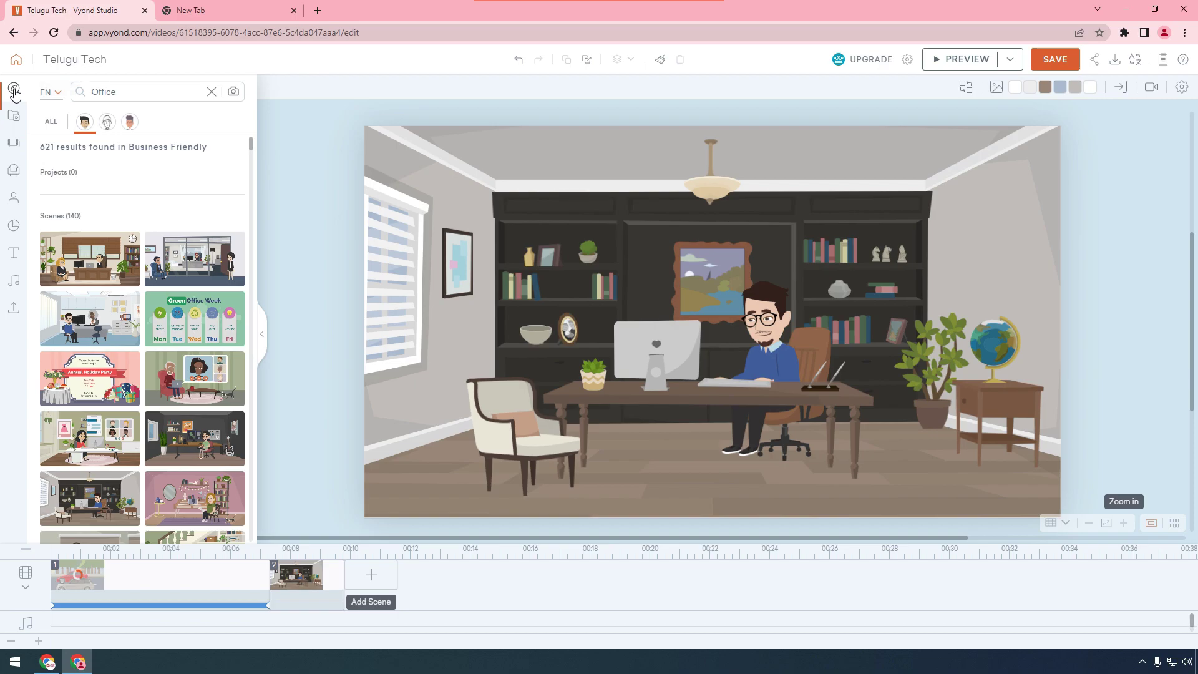
double_click(131, 91)
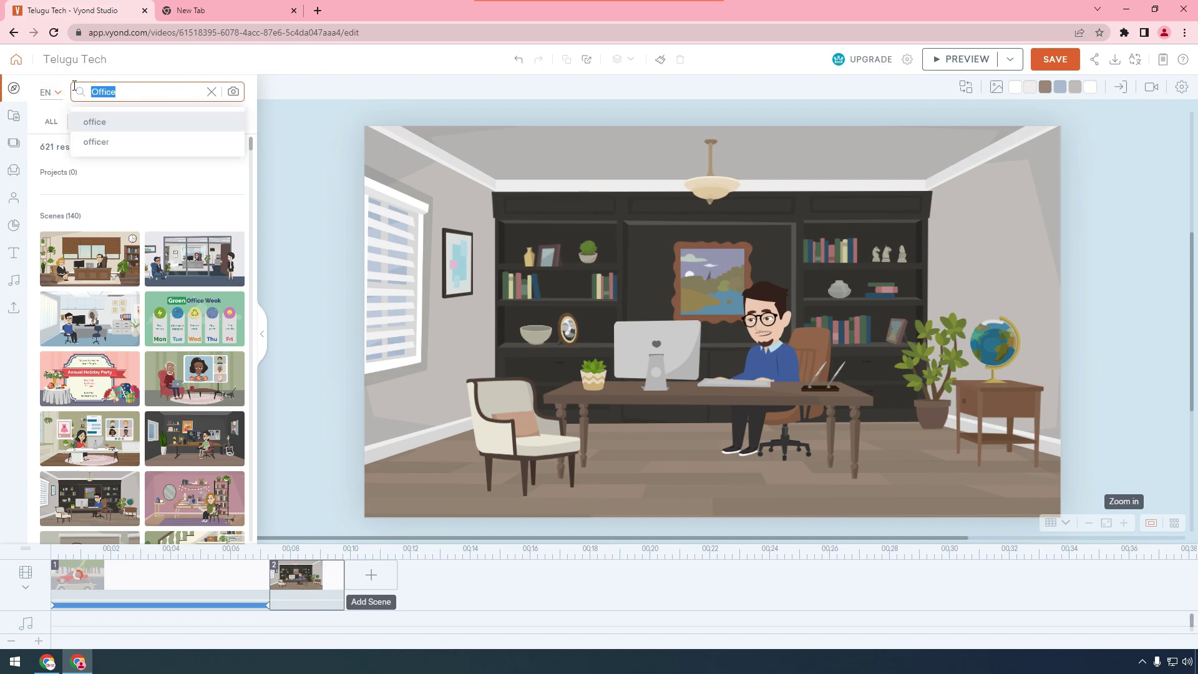
text(men)
key(Return)
scroll(99, 363, down, 4)
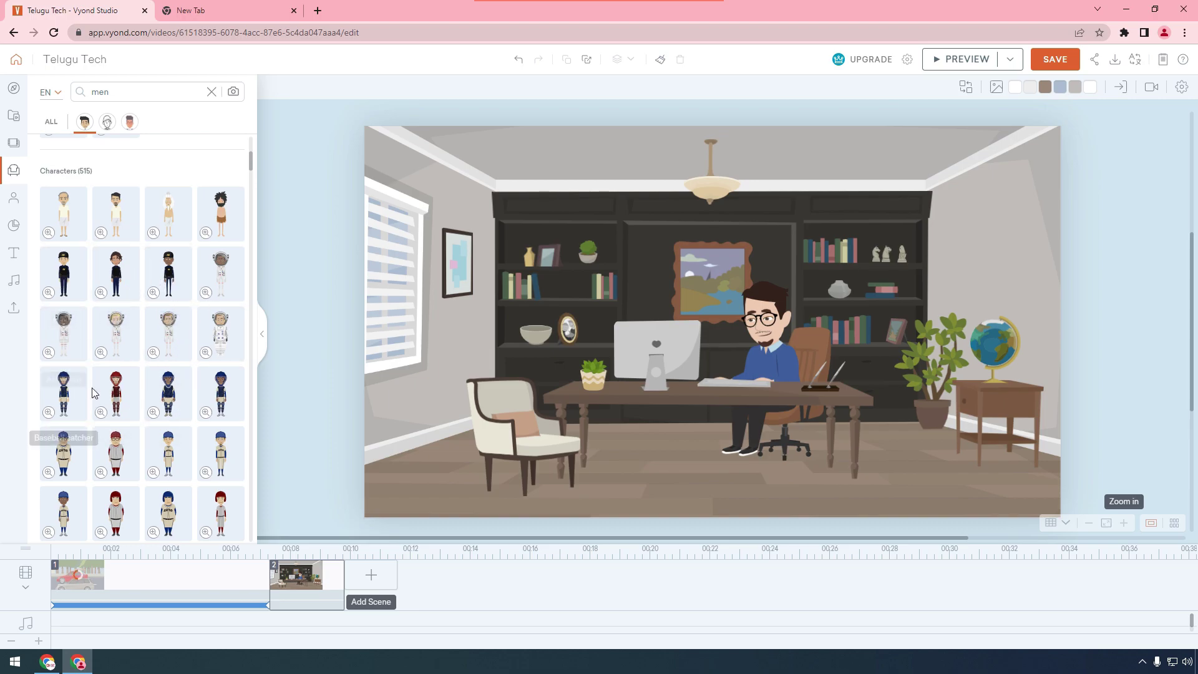
scroll(181, 437, down, 3)
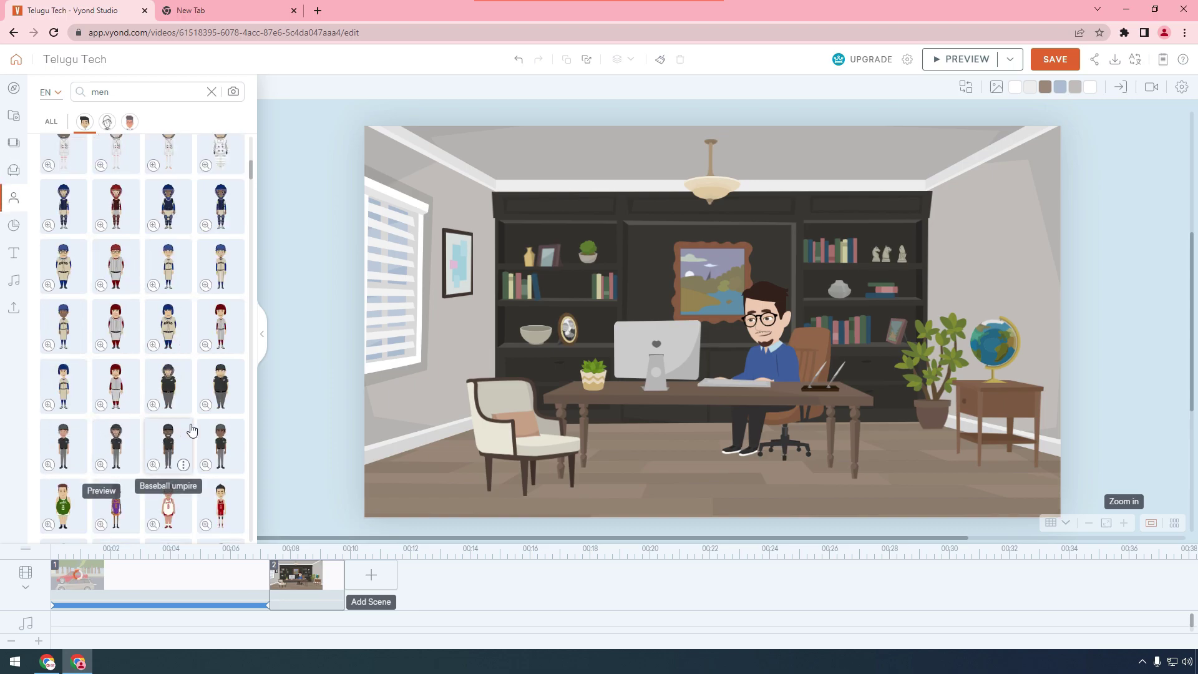
scroll(191, 430, down, 4)
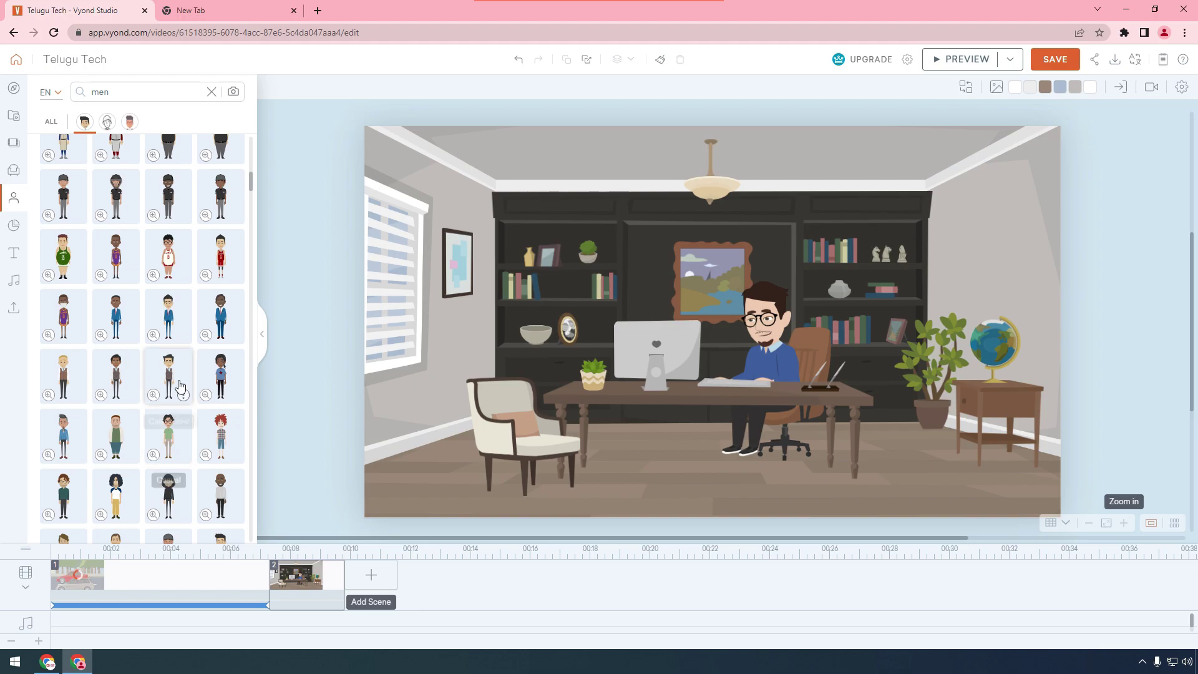
click(179, 326)
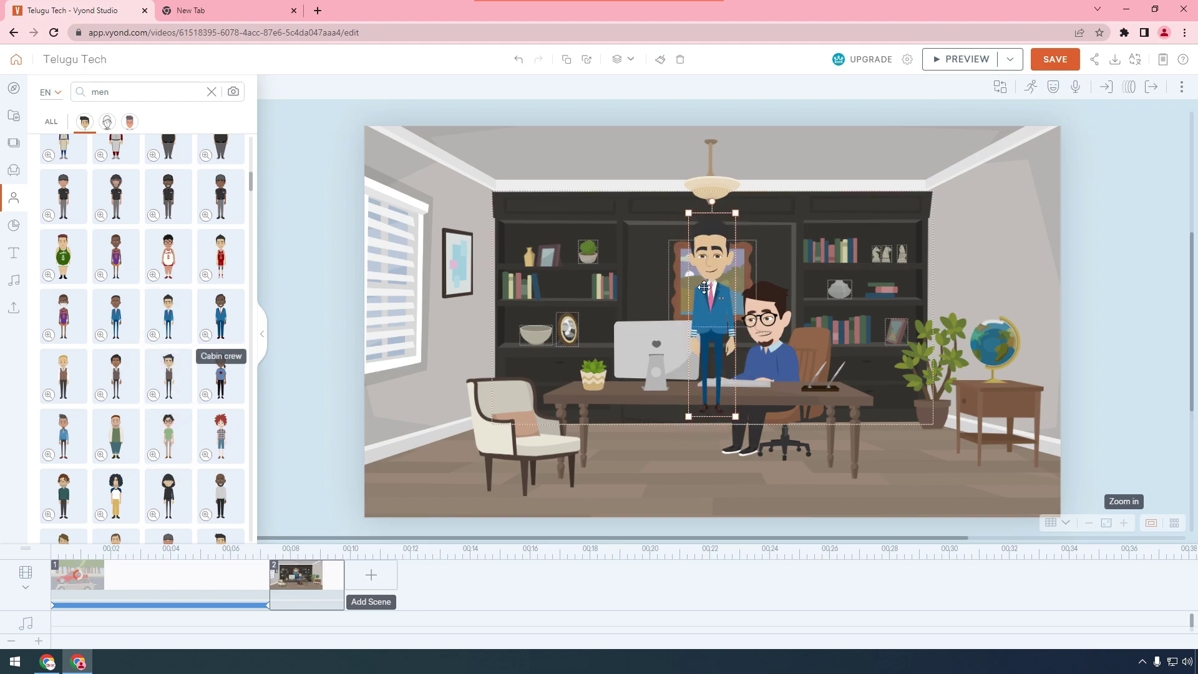
- Place the suited man in front of the globe table and enlarge him to about 60 × 260 px
drag(747, 350, 1033, 379)
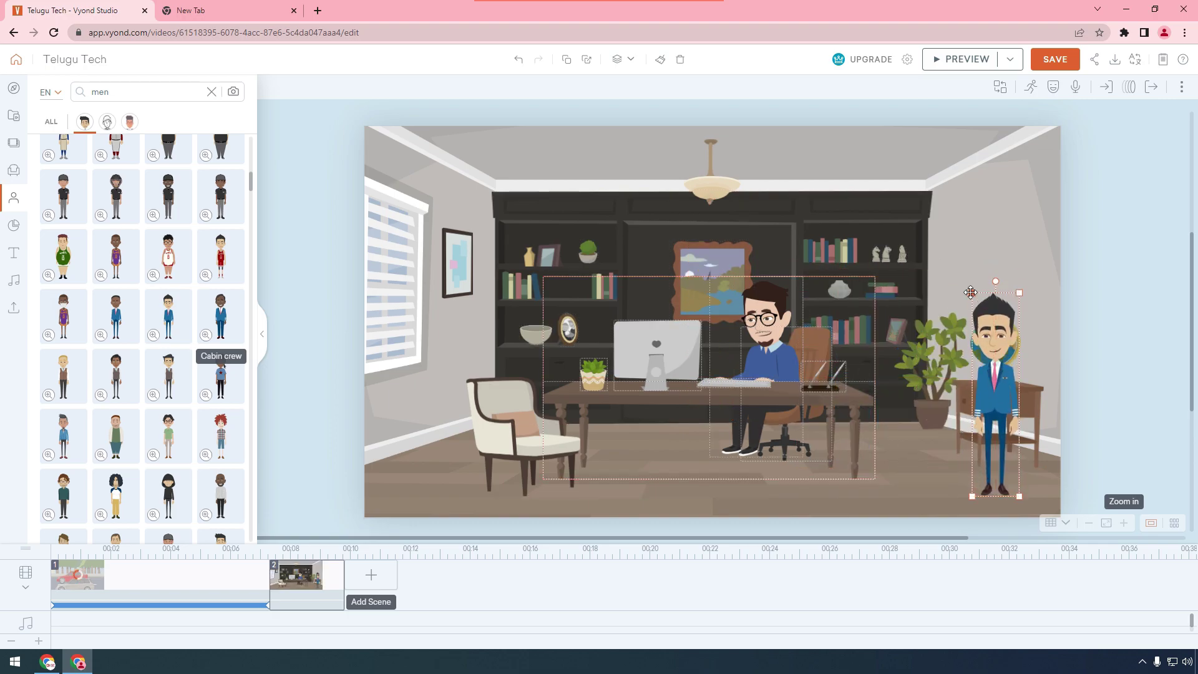
drag(973, 291, 944, 197)
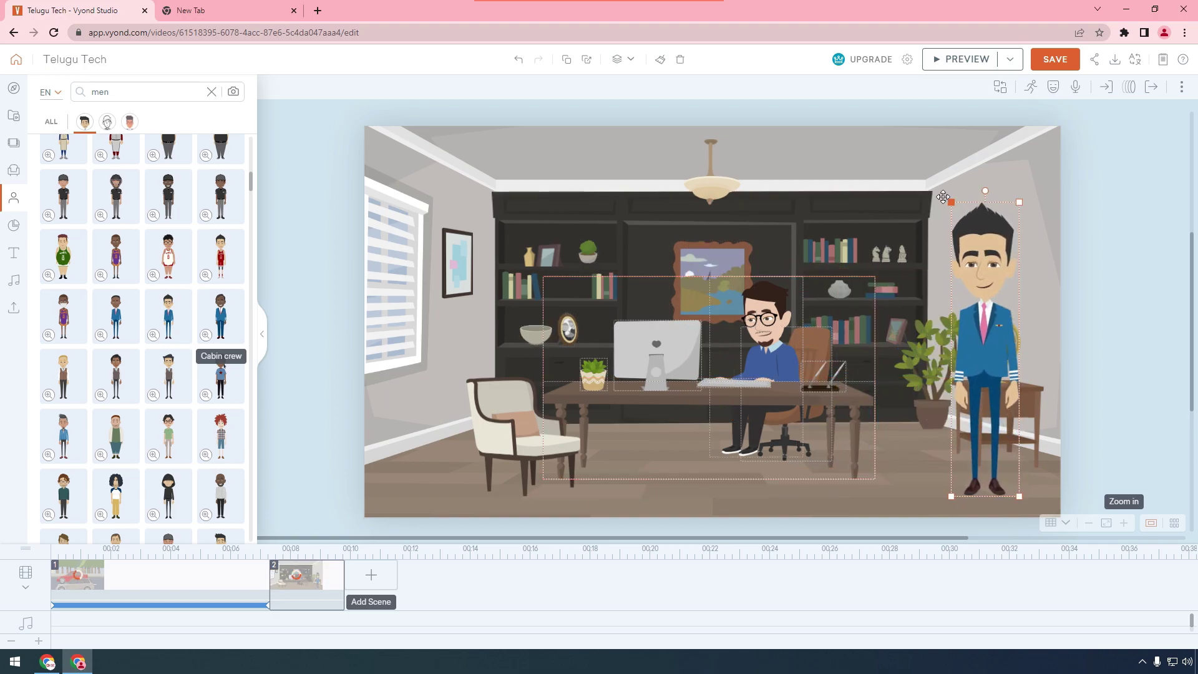
click(1121, 362)
- Give the suited man a leftward line motion path starting outside the scene's right edge and ending in front of the floor plant
click(990, 321)
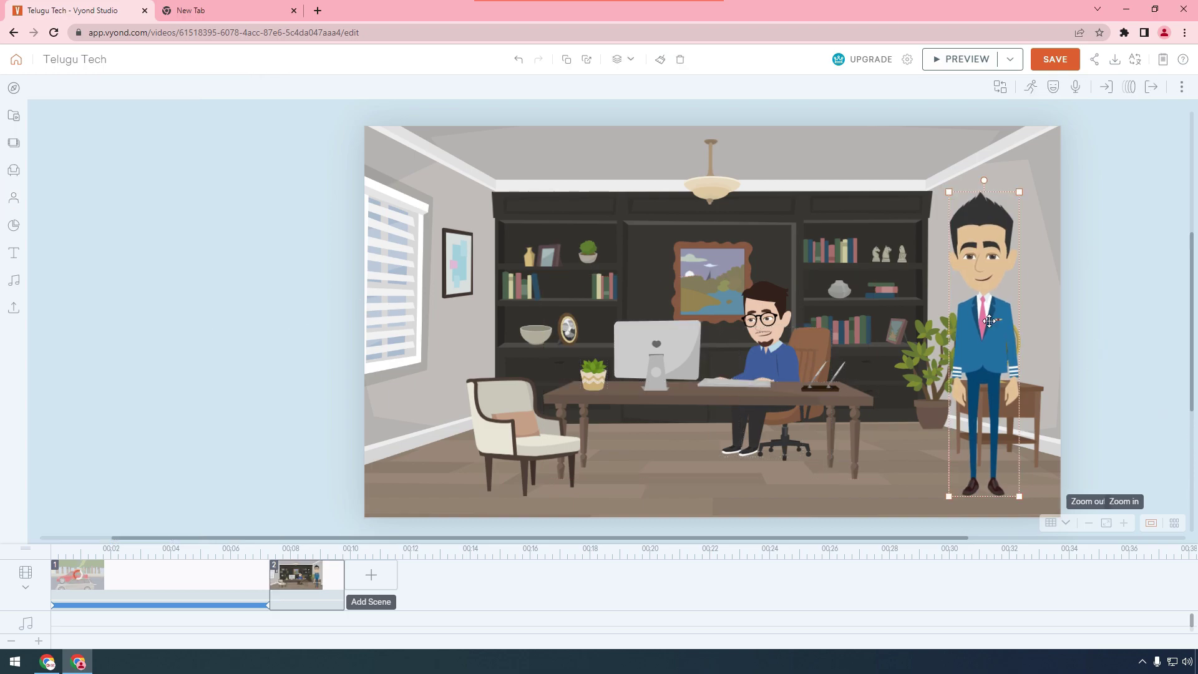
click(1106, 94)
click(1107, 89)
click(1128, 90)
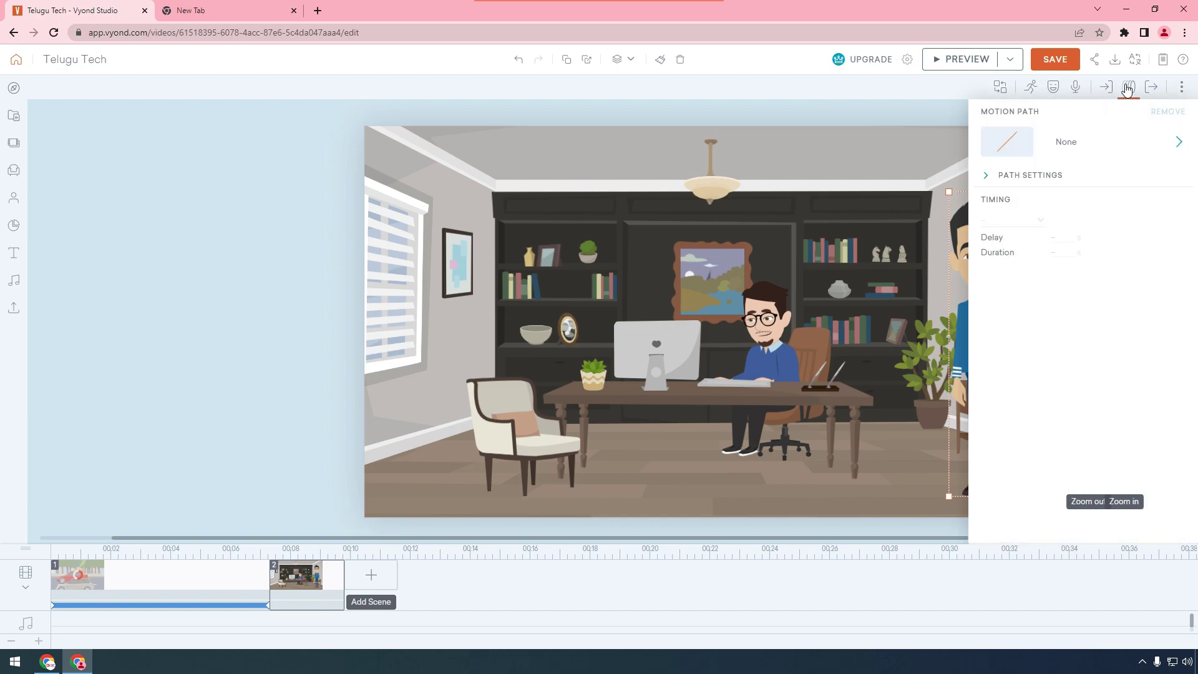
click(1036, 159)
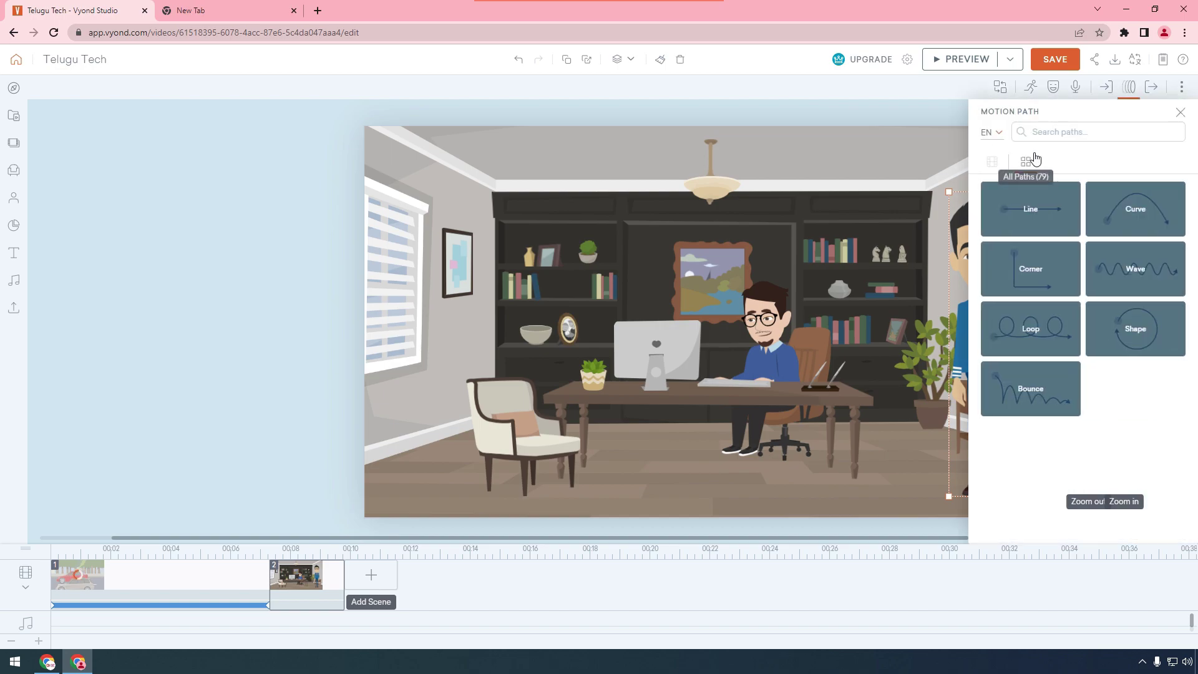
click(1036, 212)
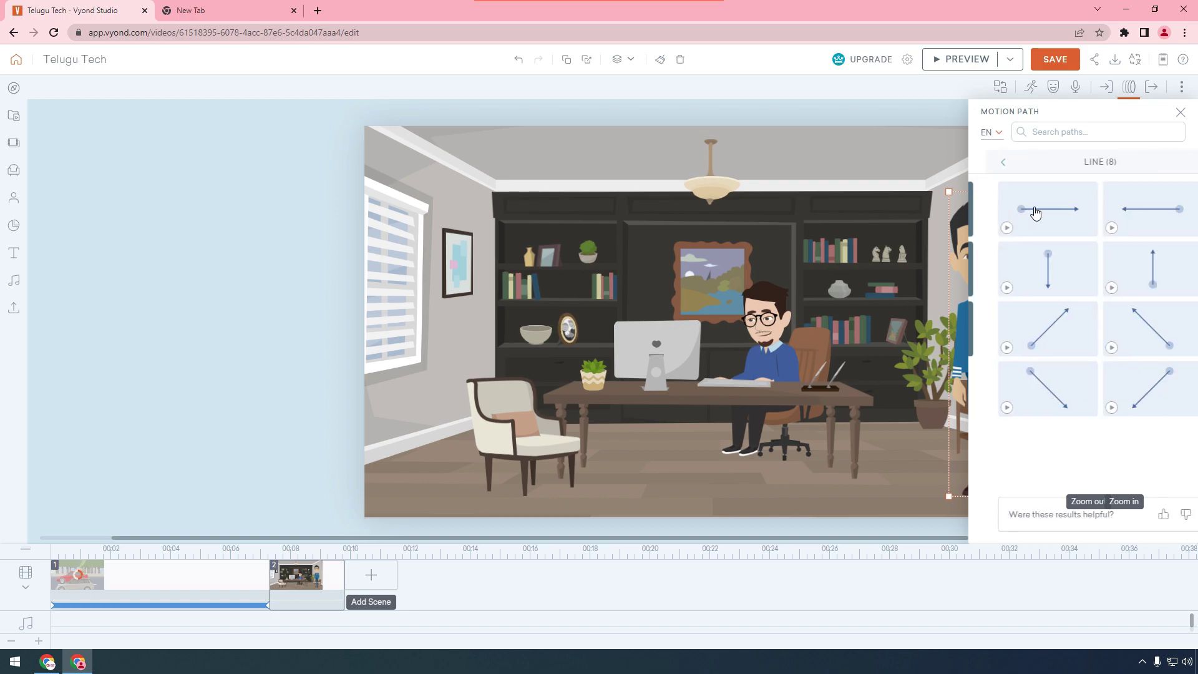
click(1154, 224)
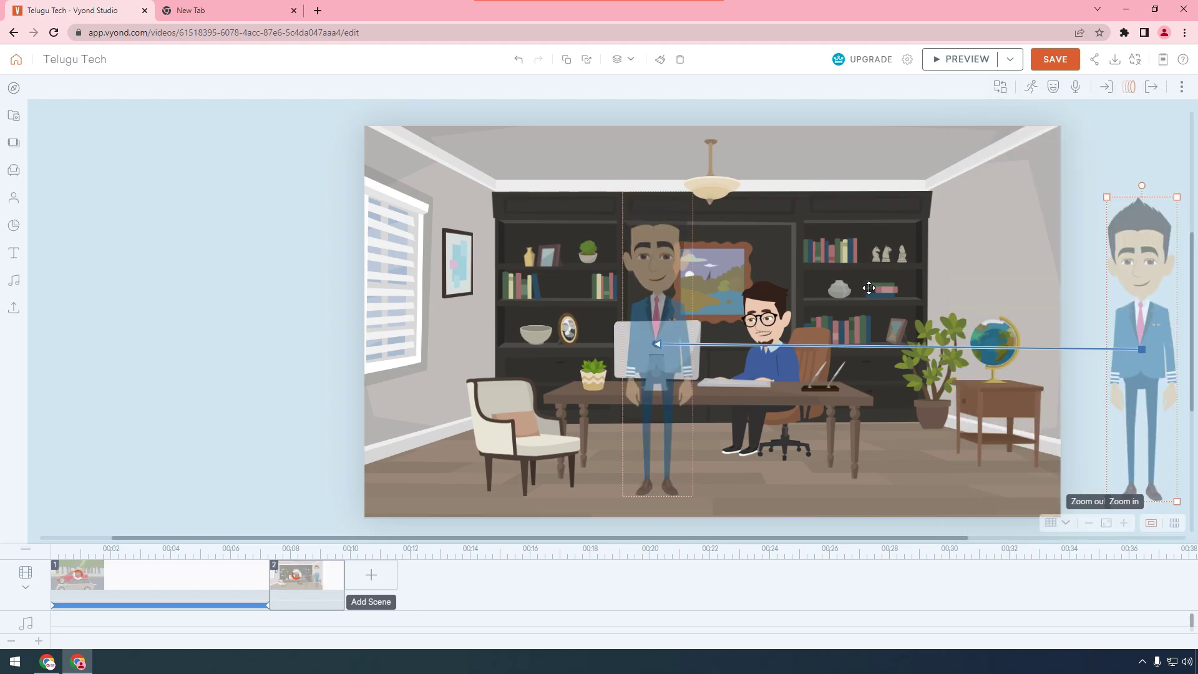
drag(671, 256, 933, 272)
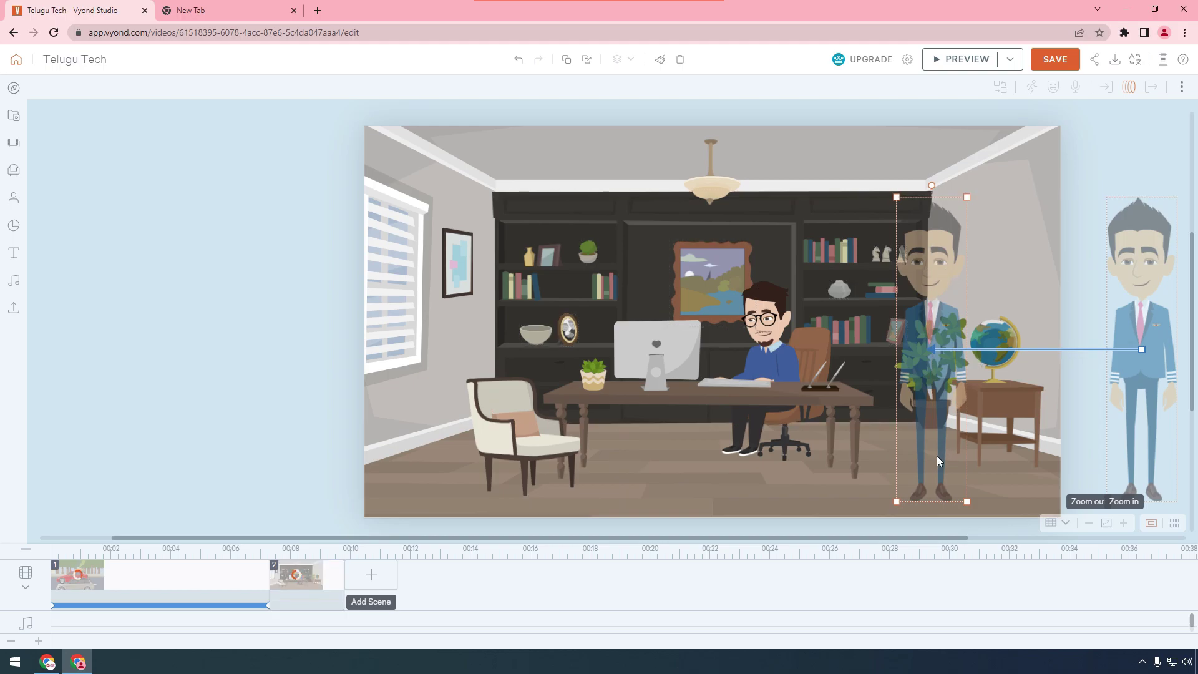
click(1098, 136)
- Search the actions for "walk" and give the suited man in the second scene the leftward walking action
click(1136, 308)
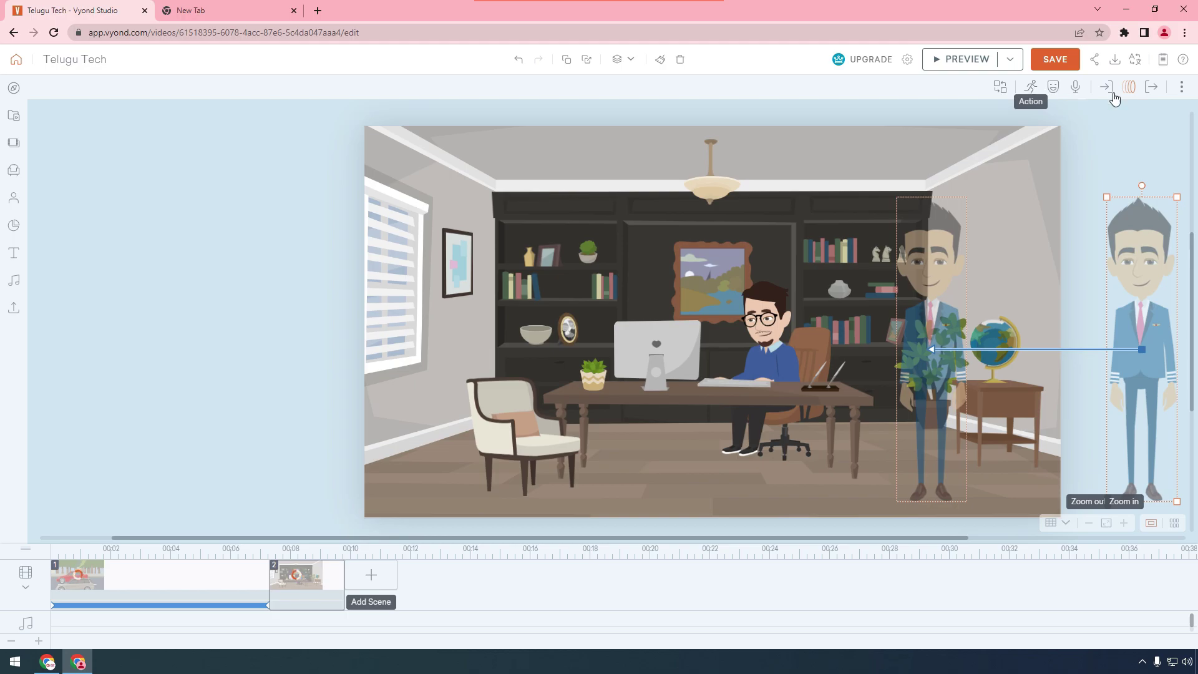
click(1031, 98)
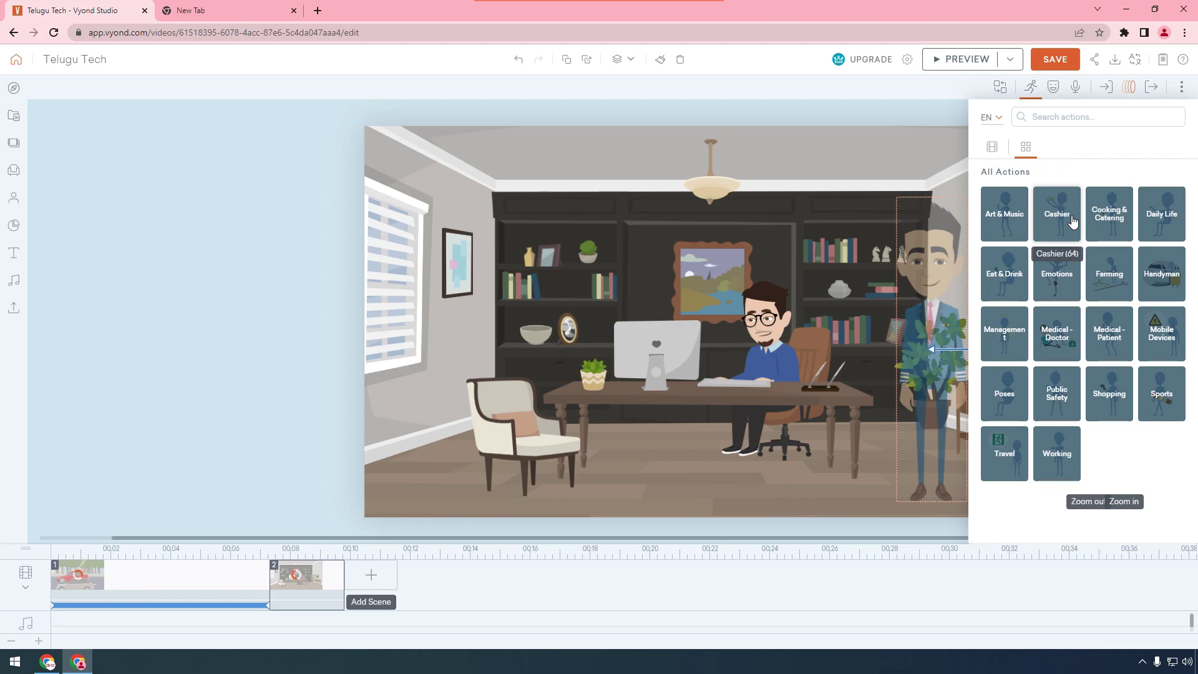
click(1051, 122)
text(wa)
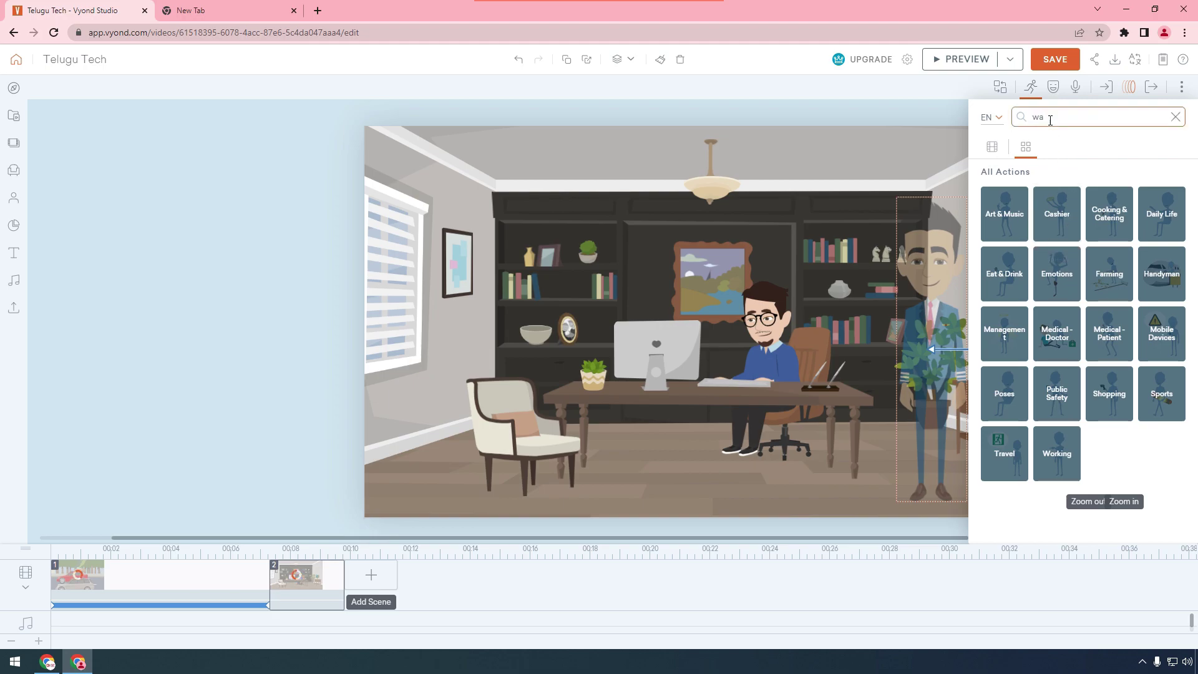
text(lk)
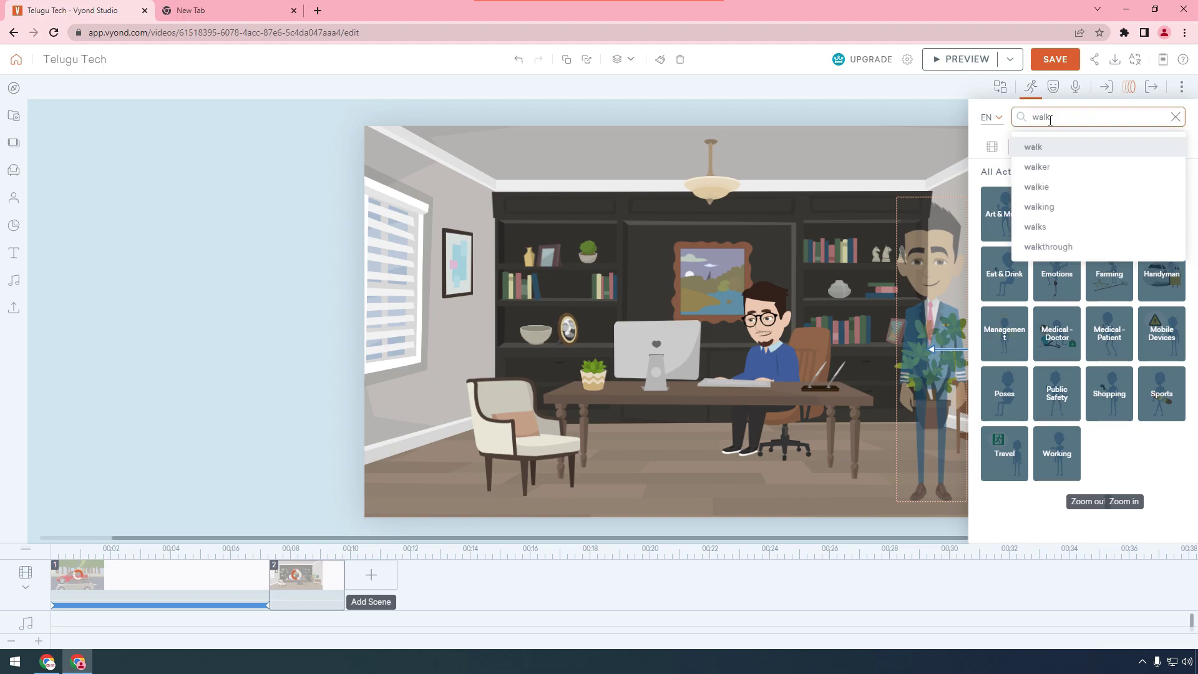
click(1051, 153)
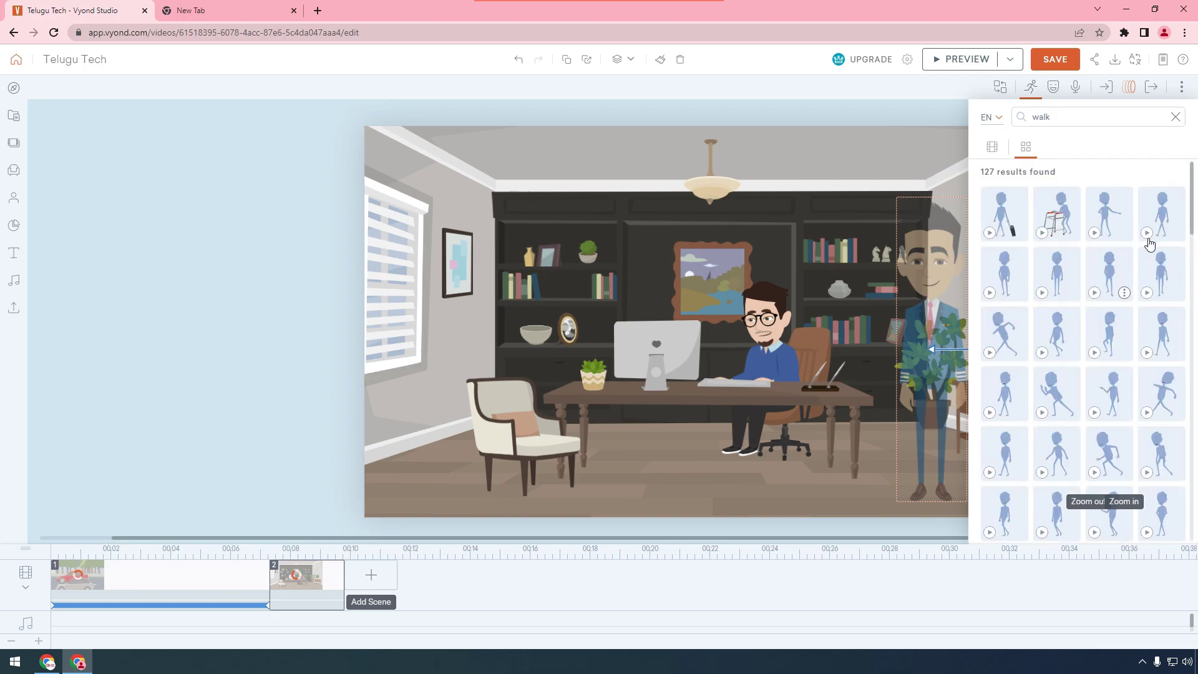
click(1160, 228)
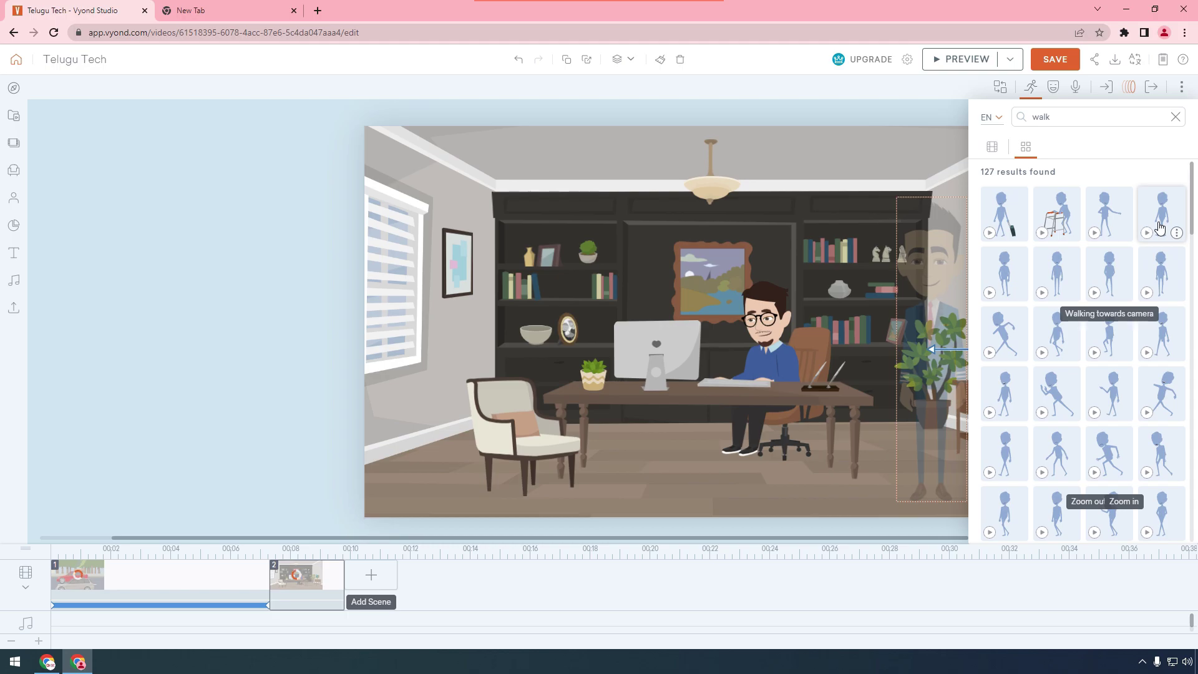
click(816, 495)
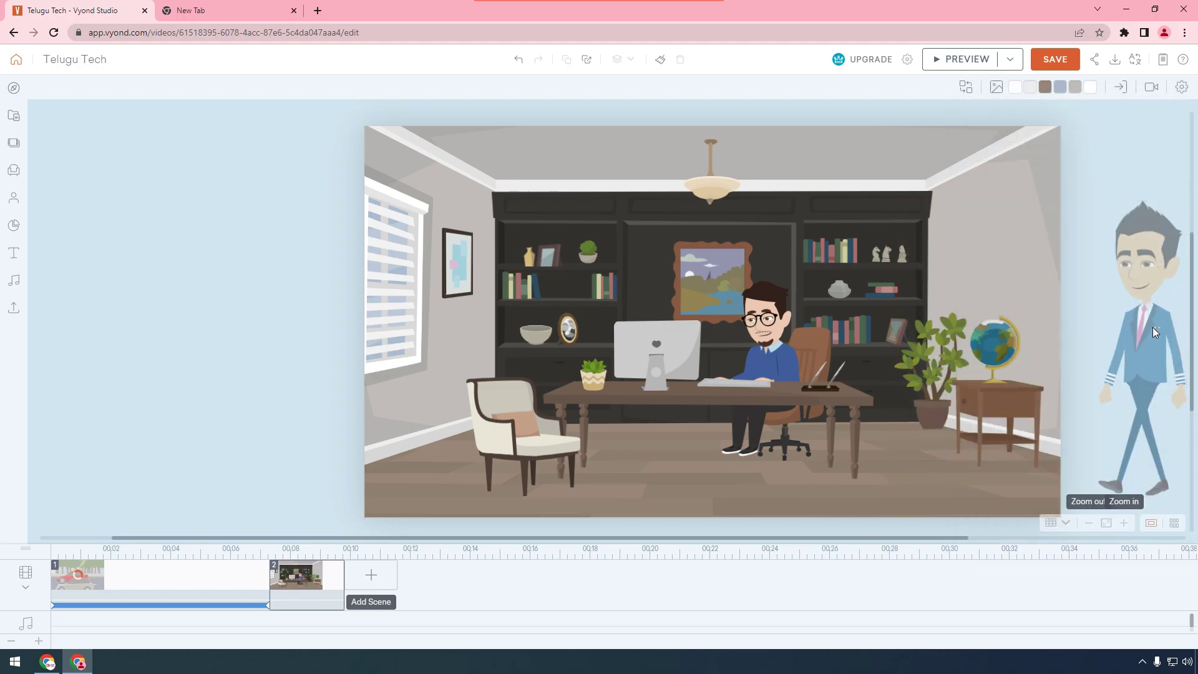
click(1152, 327)
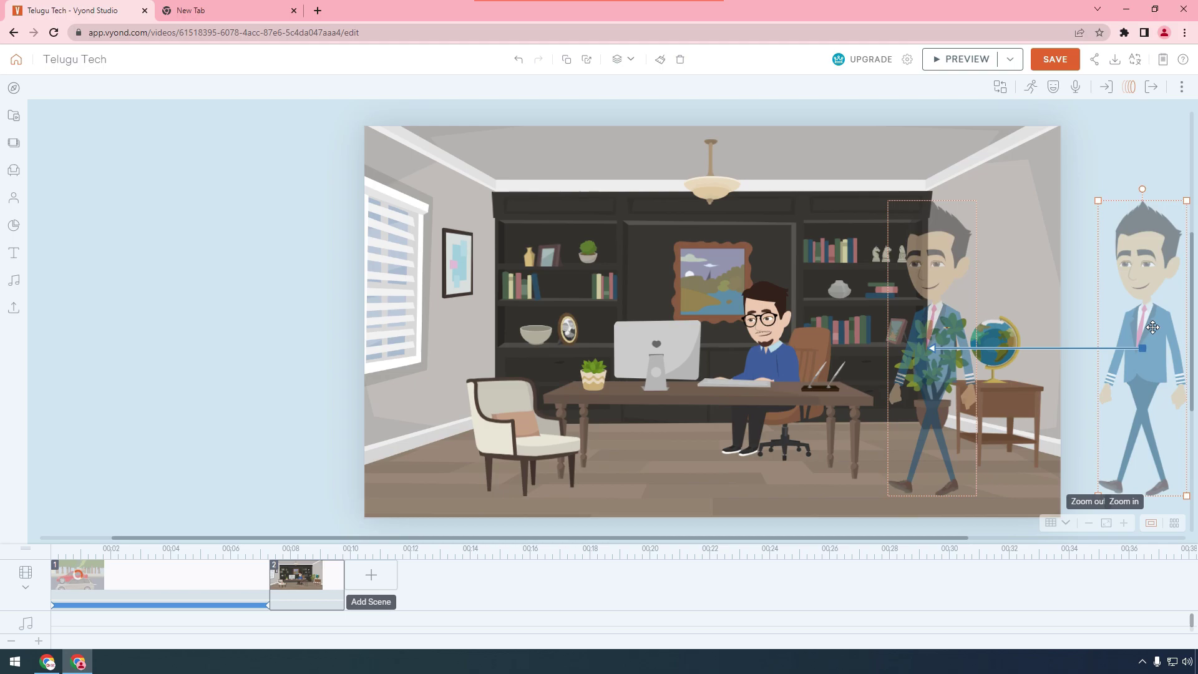
click(925, 427)
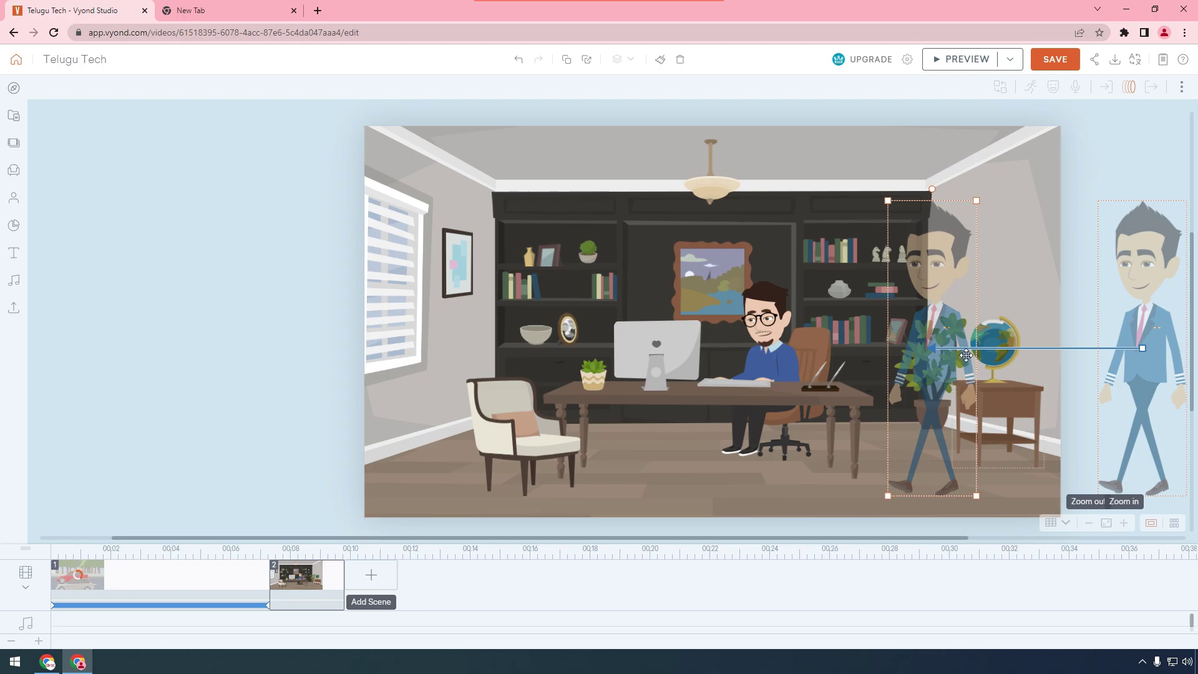
- Add a third scene that continues the second office scene from where the suited man stops
right_click(316, 586)
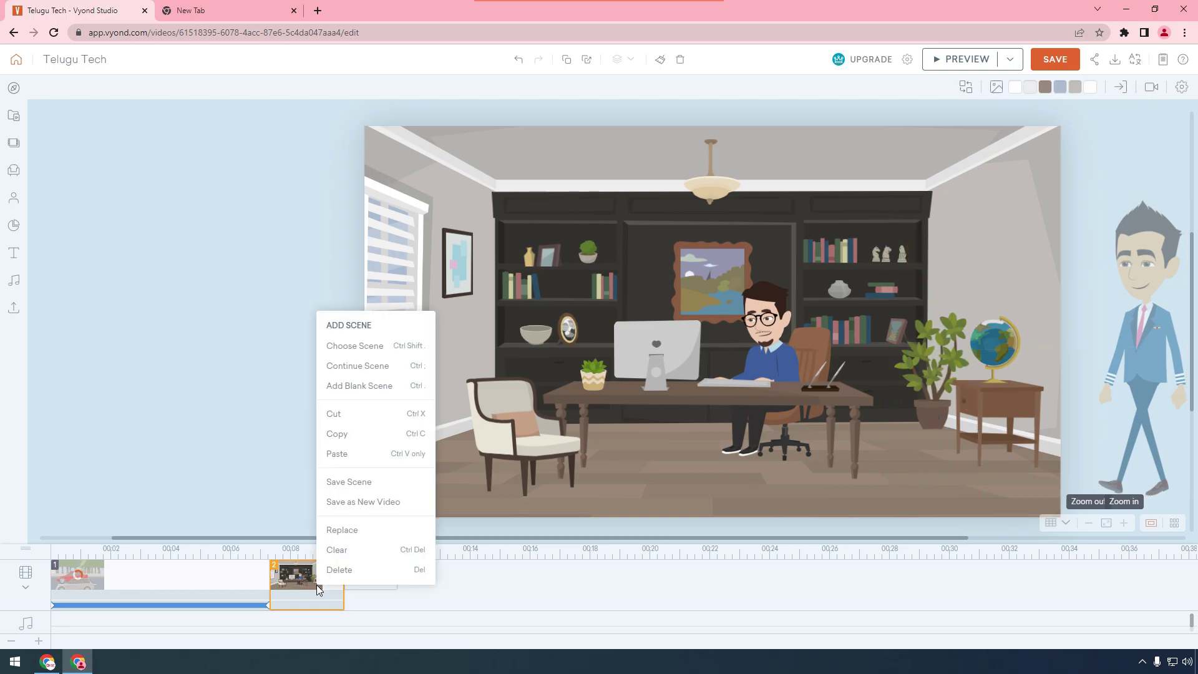
click(313, 587)
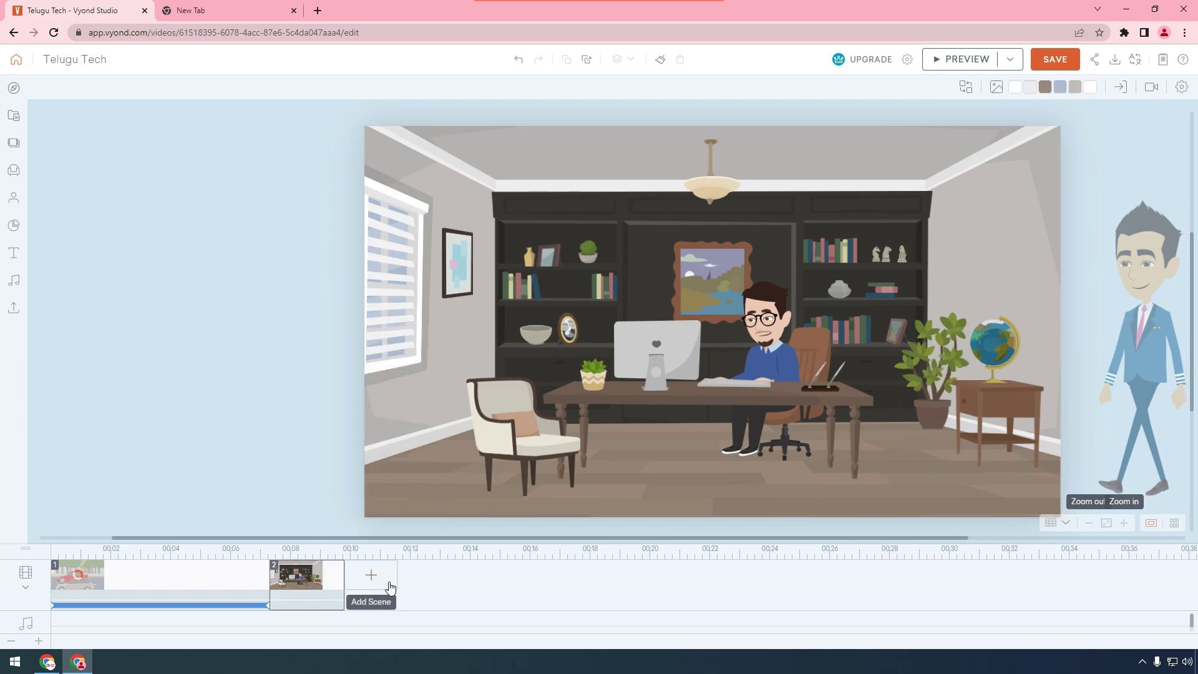
right_click(322, 582)
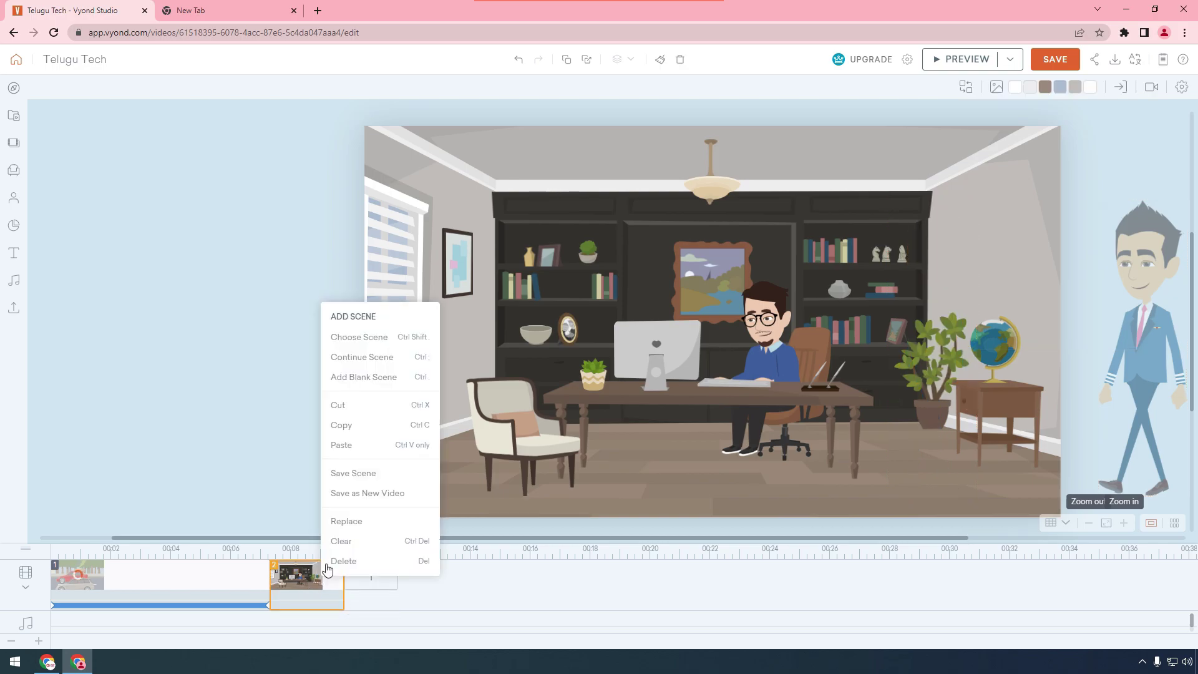
click(406, 358)
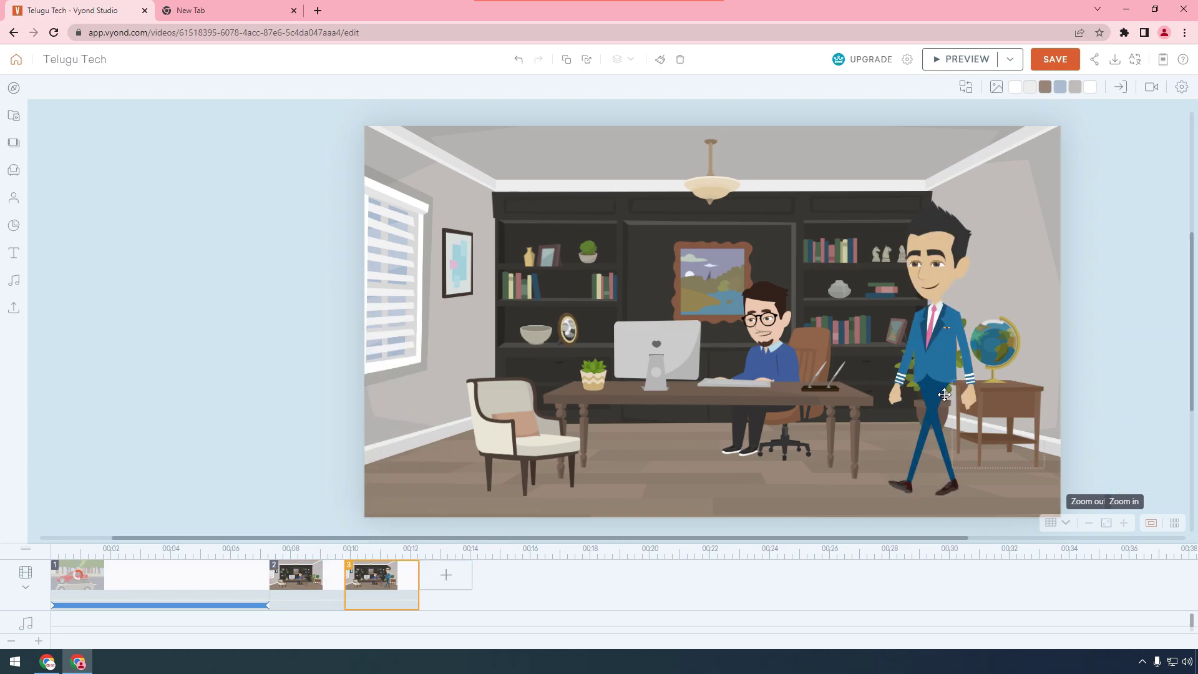
click(930, 353)
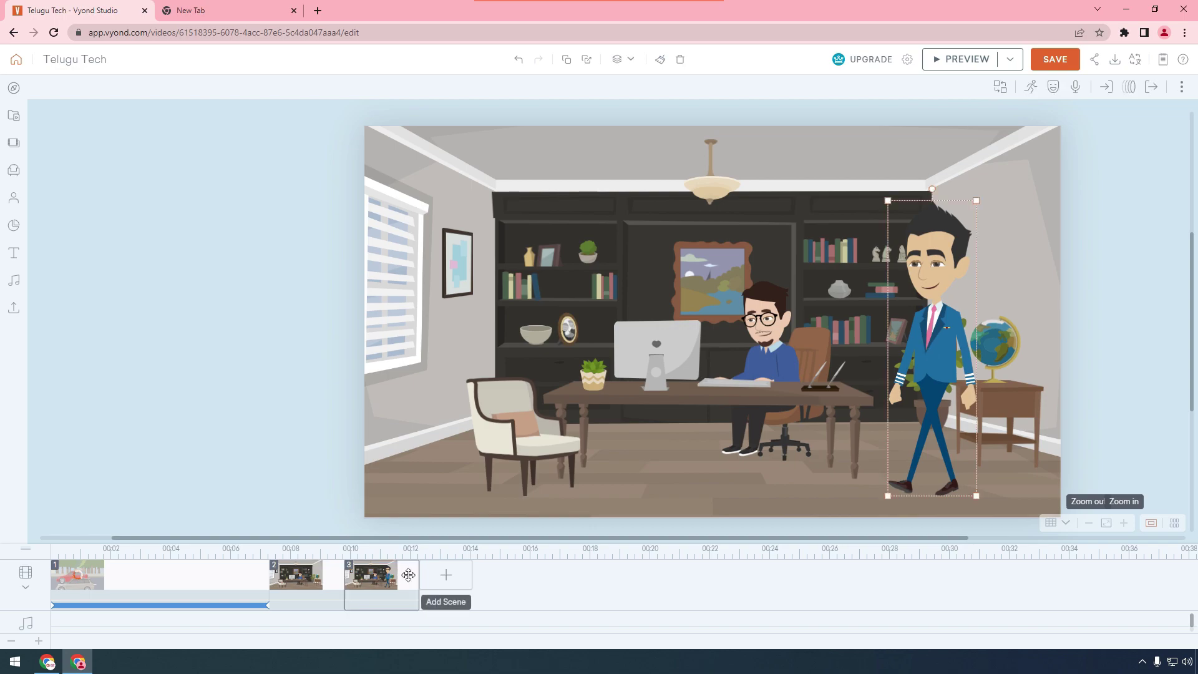
click(310, 584)
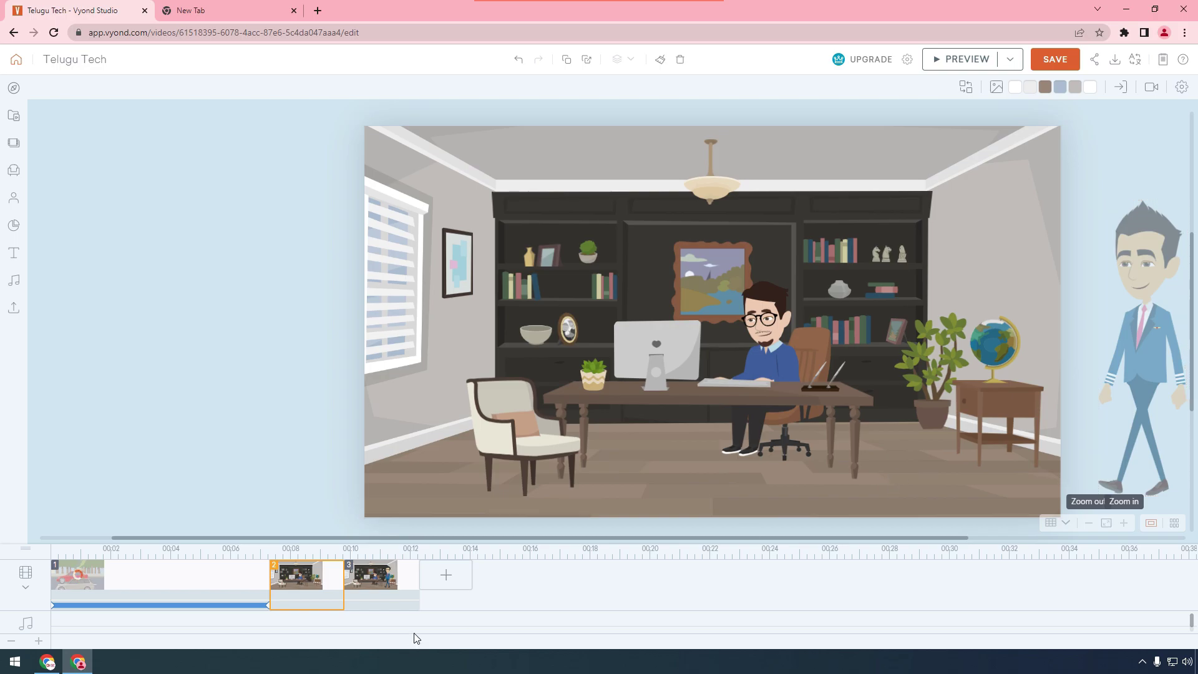
- Search the actions for "stand" and change the suited man in the third scene to a standing pose
click(383, 582)
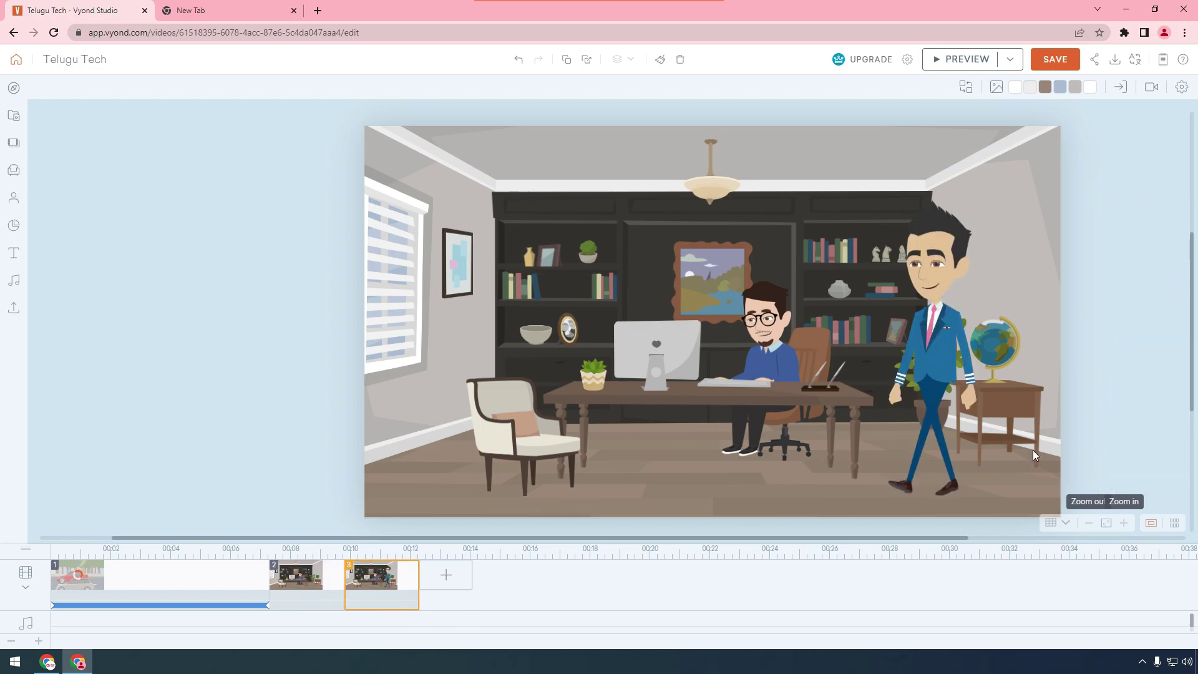
click(920, 437)
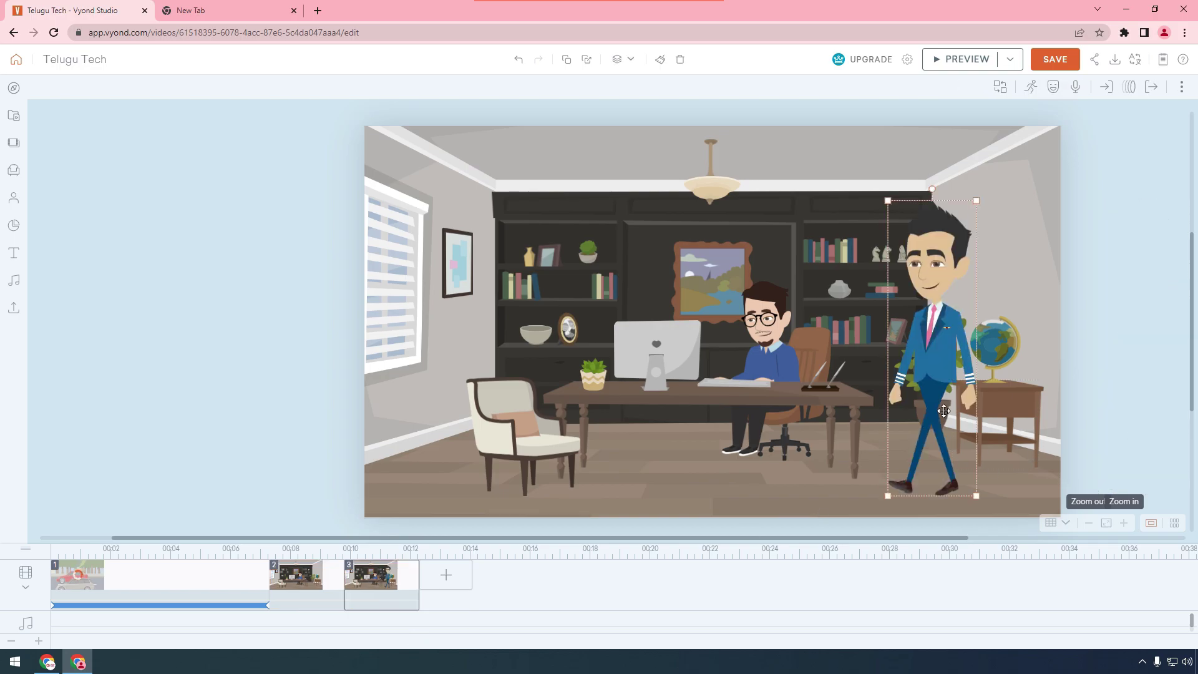
click(1037, 89)
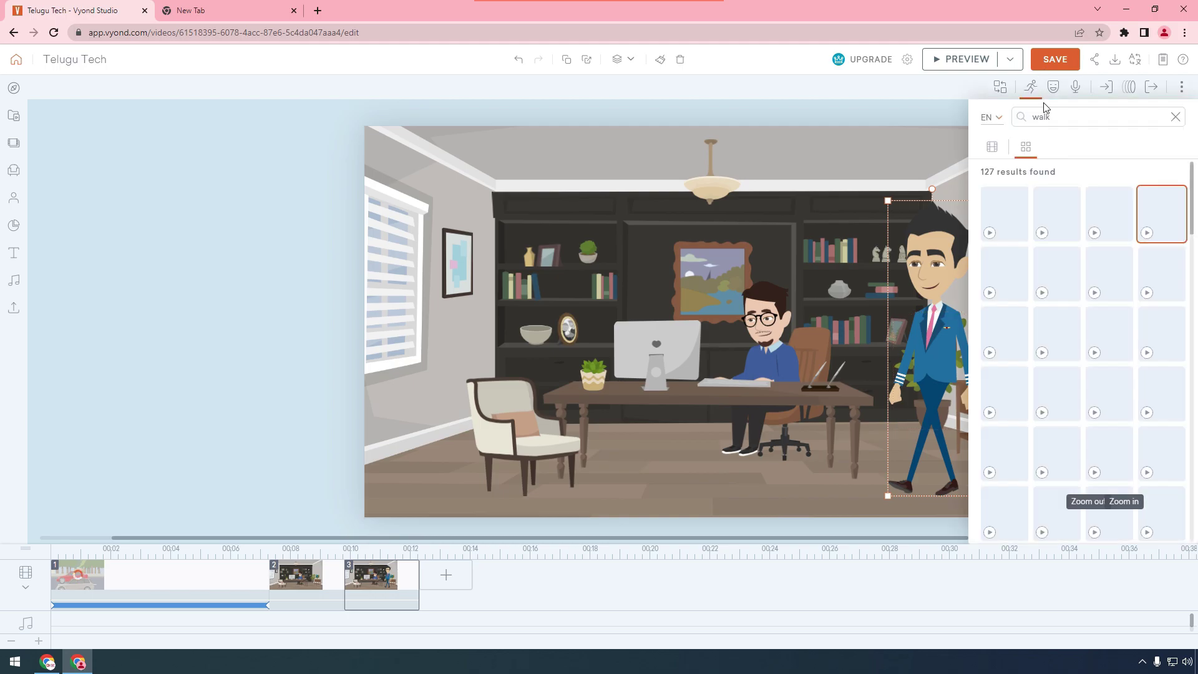
text(sta)
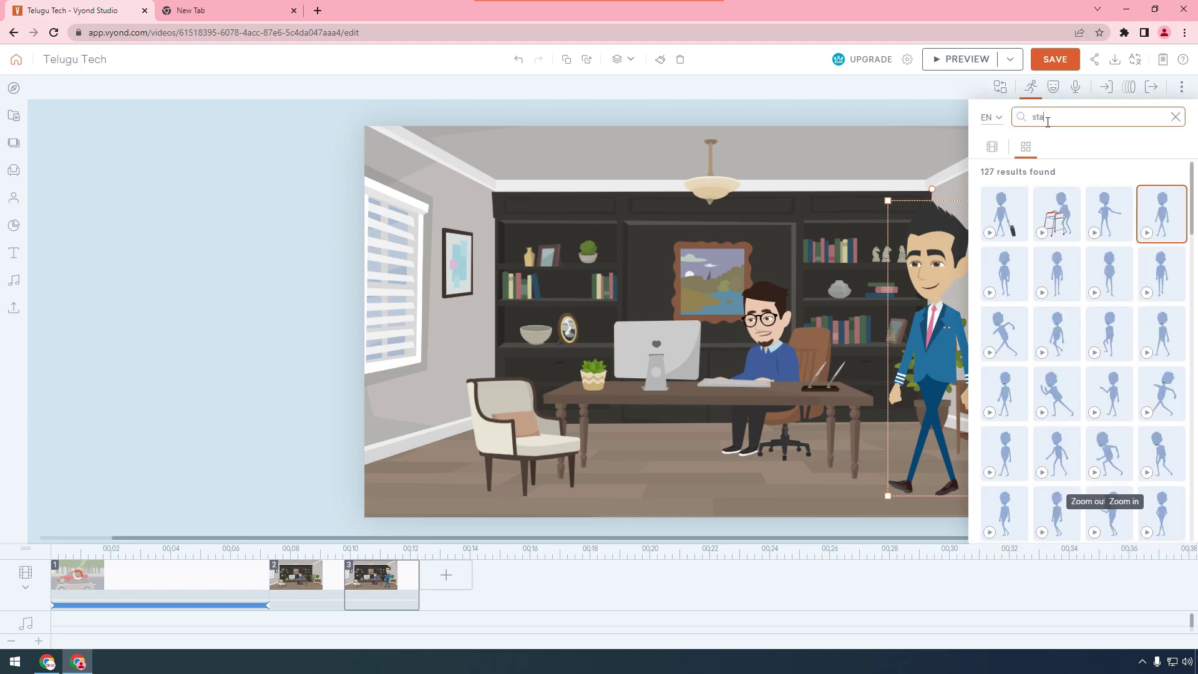
text(nd)
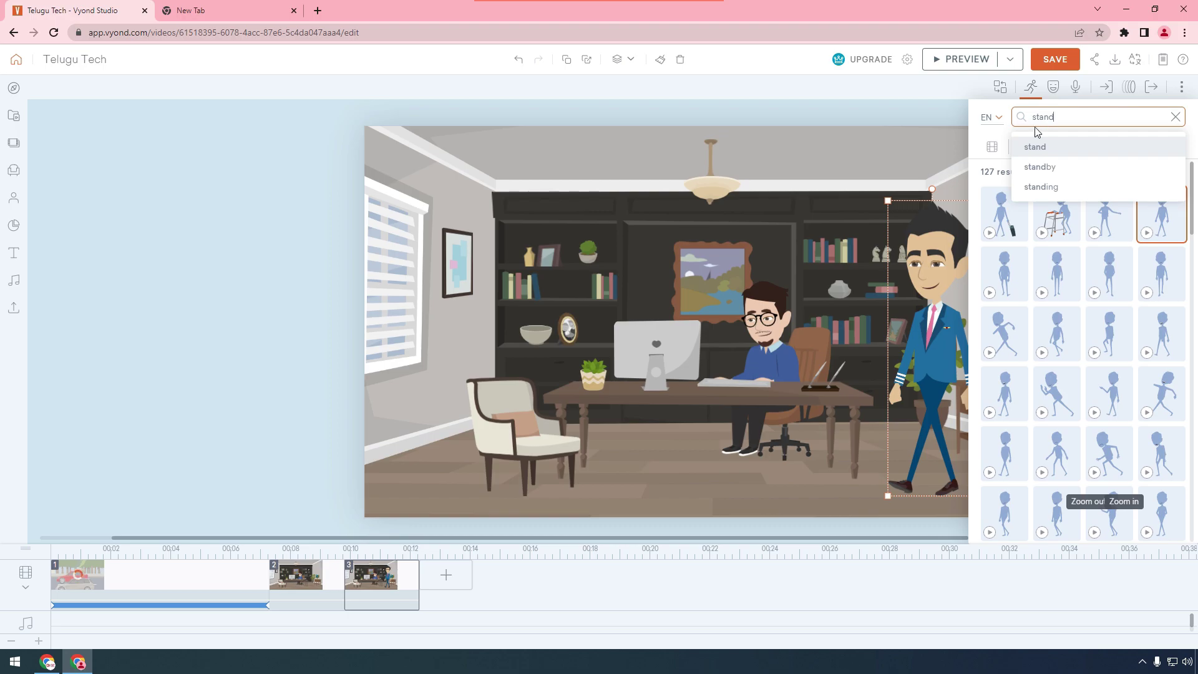
click(1040, 147)
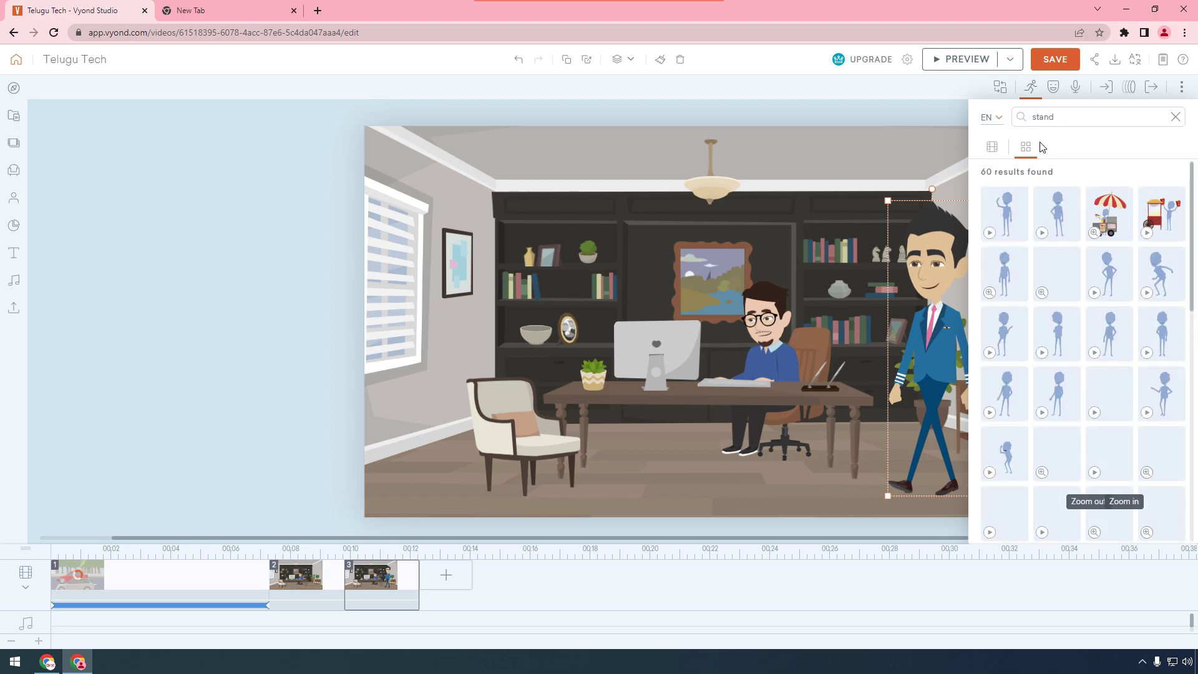
click(1010, 283)
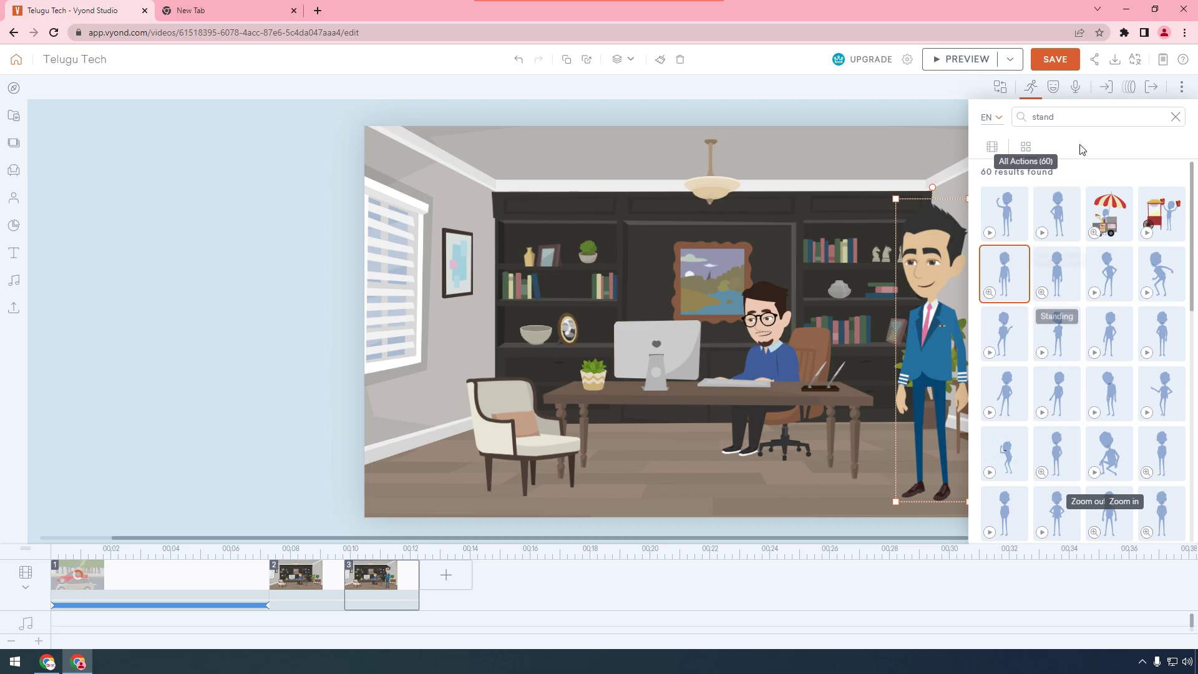
click(1176, 117)
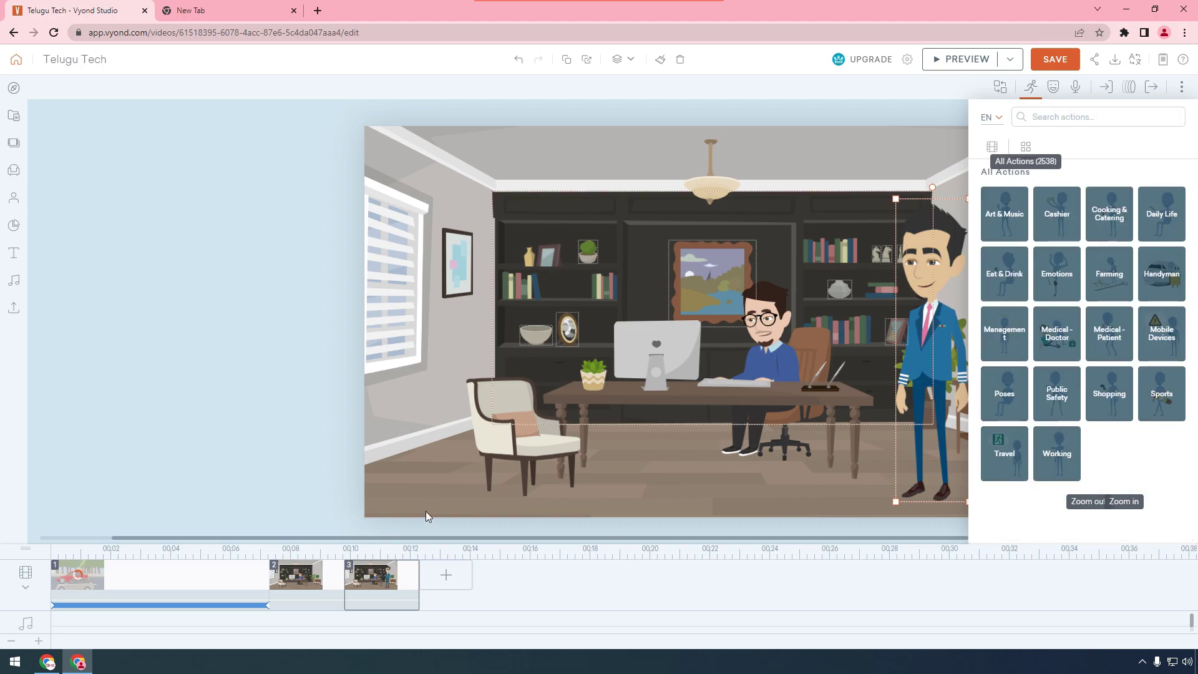
click(383, 590)
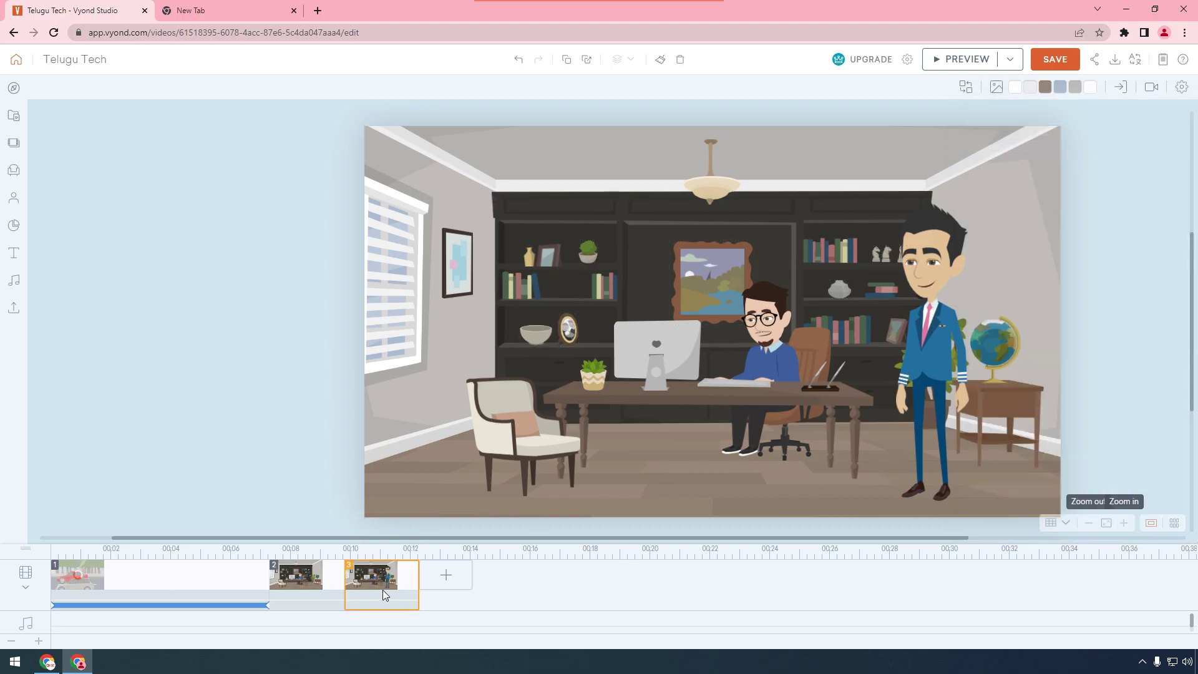
click(936, 372)
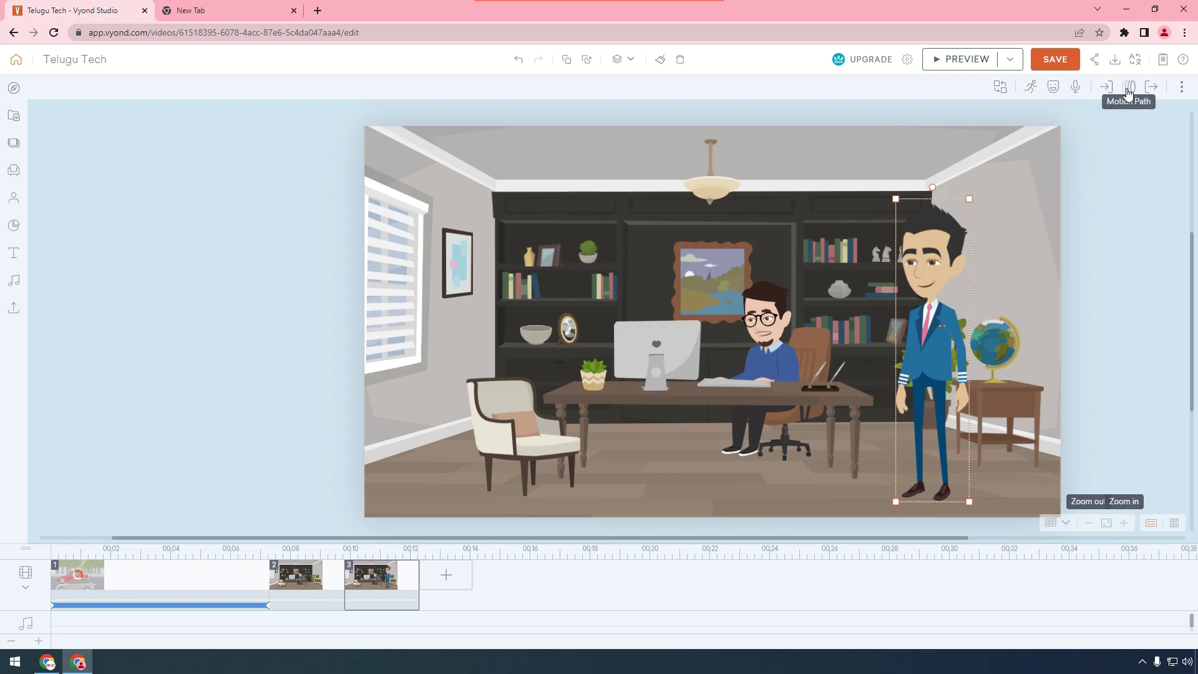
click(1054, 93)
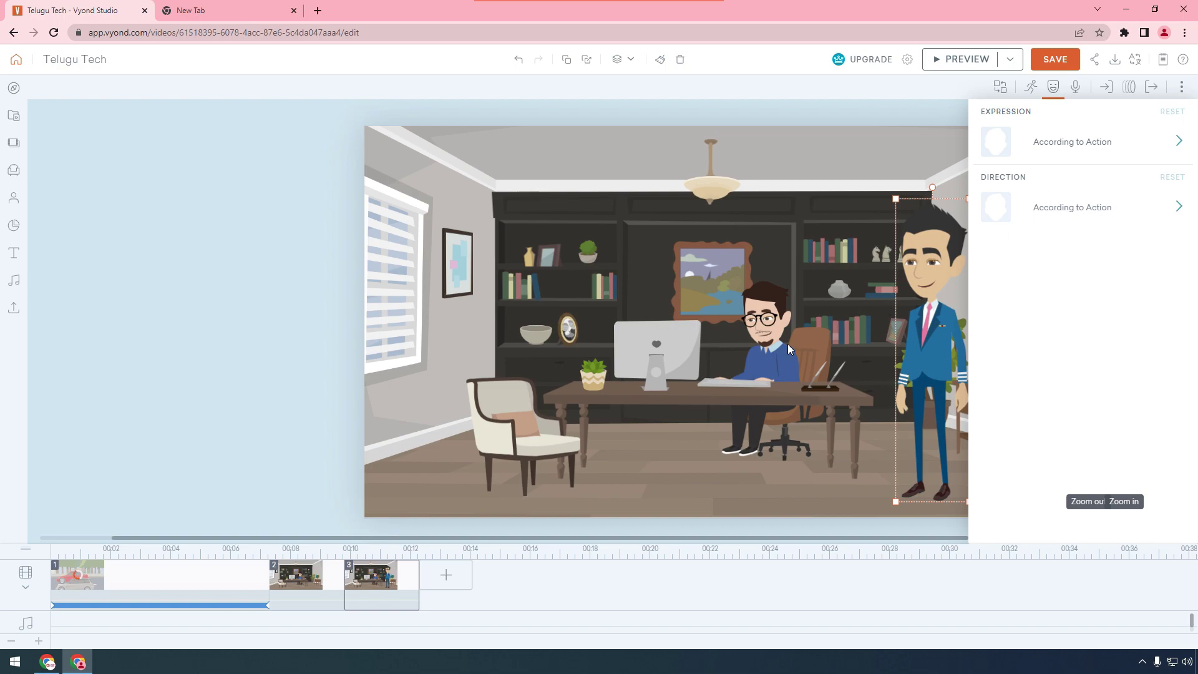
click(878, 465)
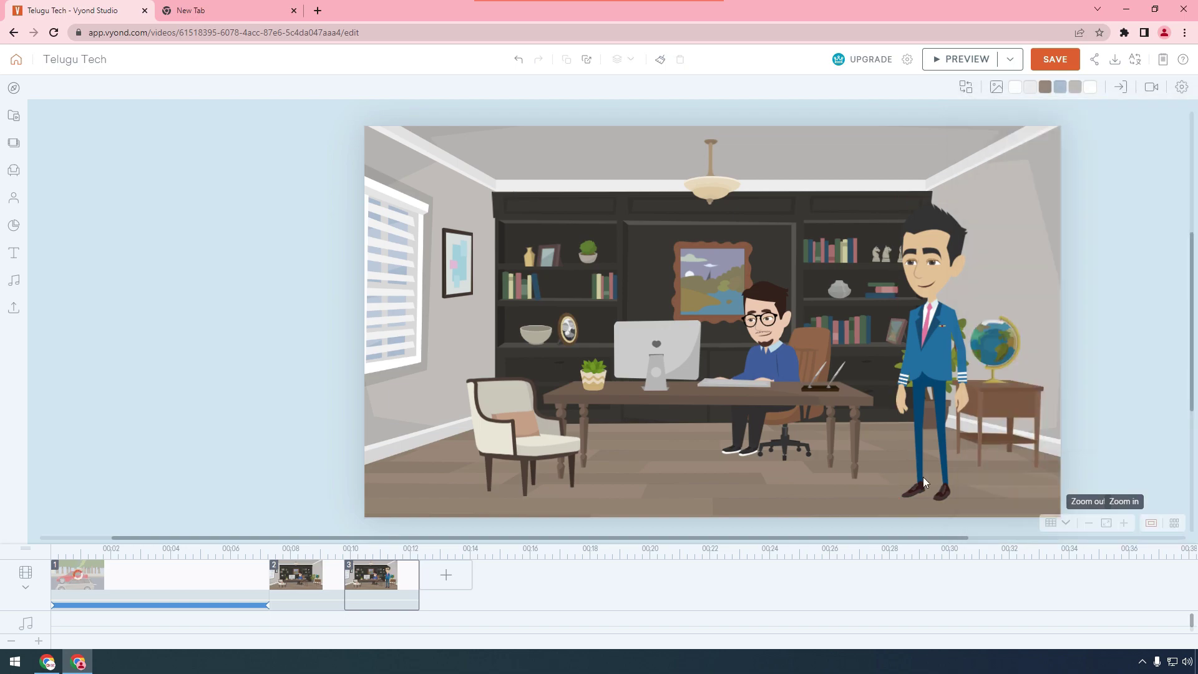
- Give the suited man in the third scene the "talking" expression Talk Angry No Lip Sync with the face direction Left
click(934, 279)
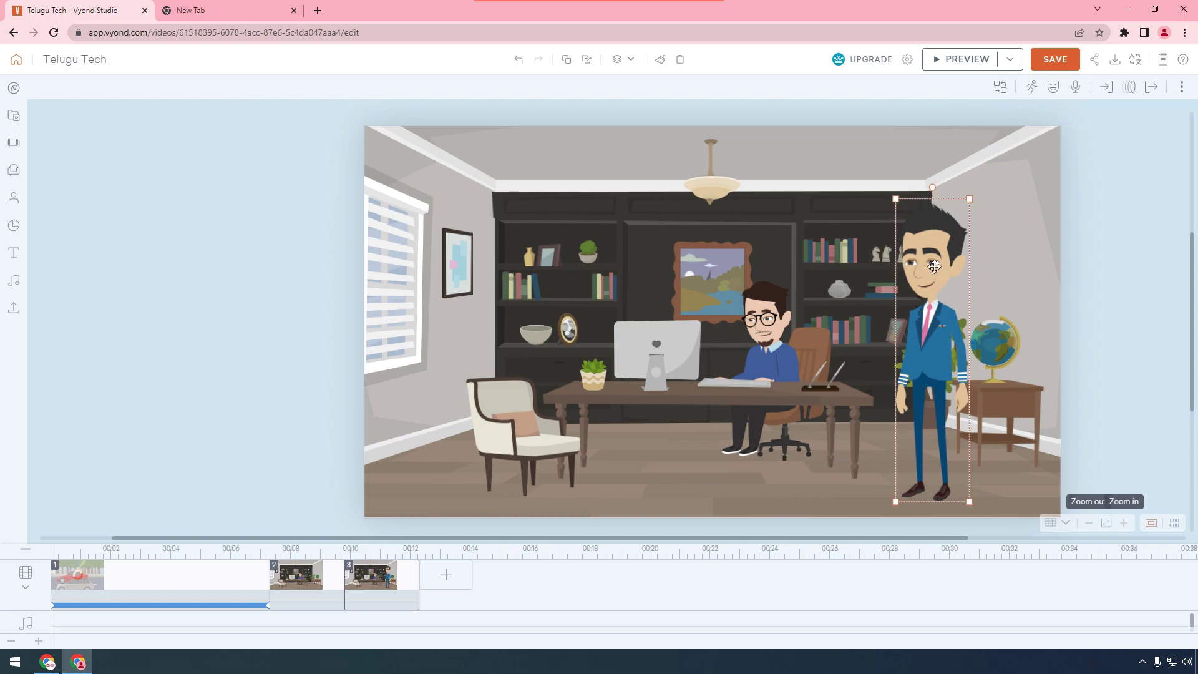
click(1054, 88)
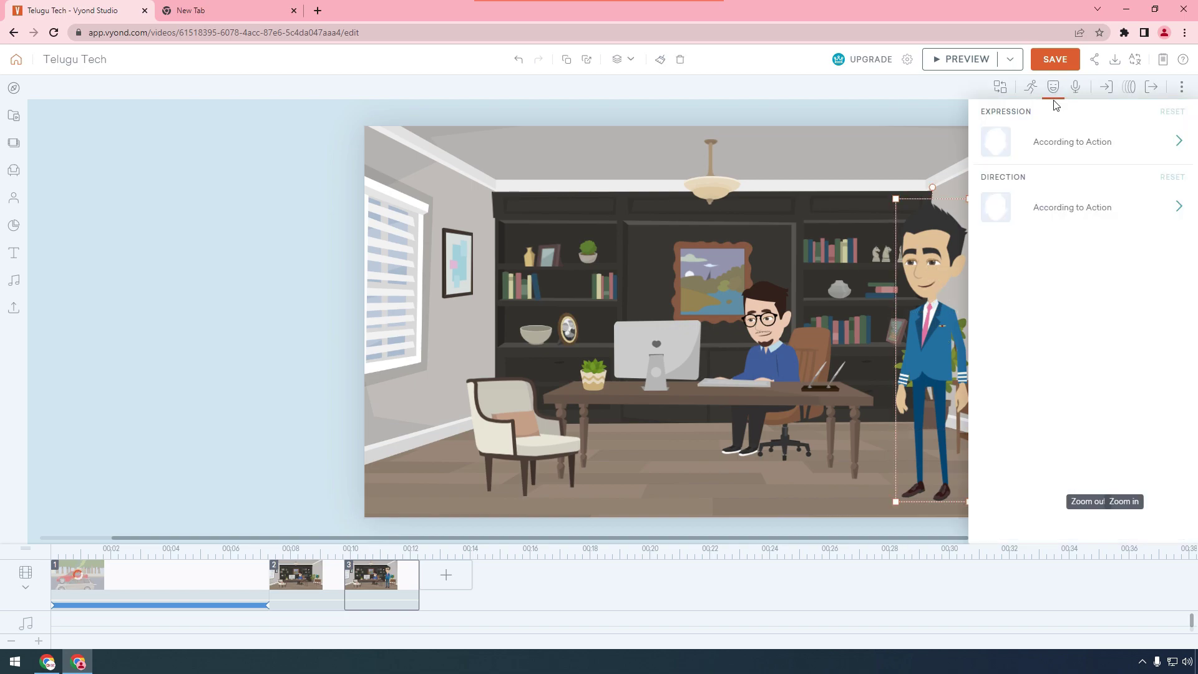
click(1041, 144)
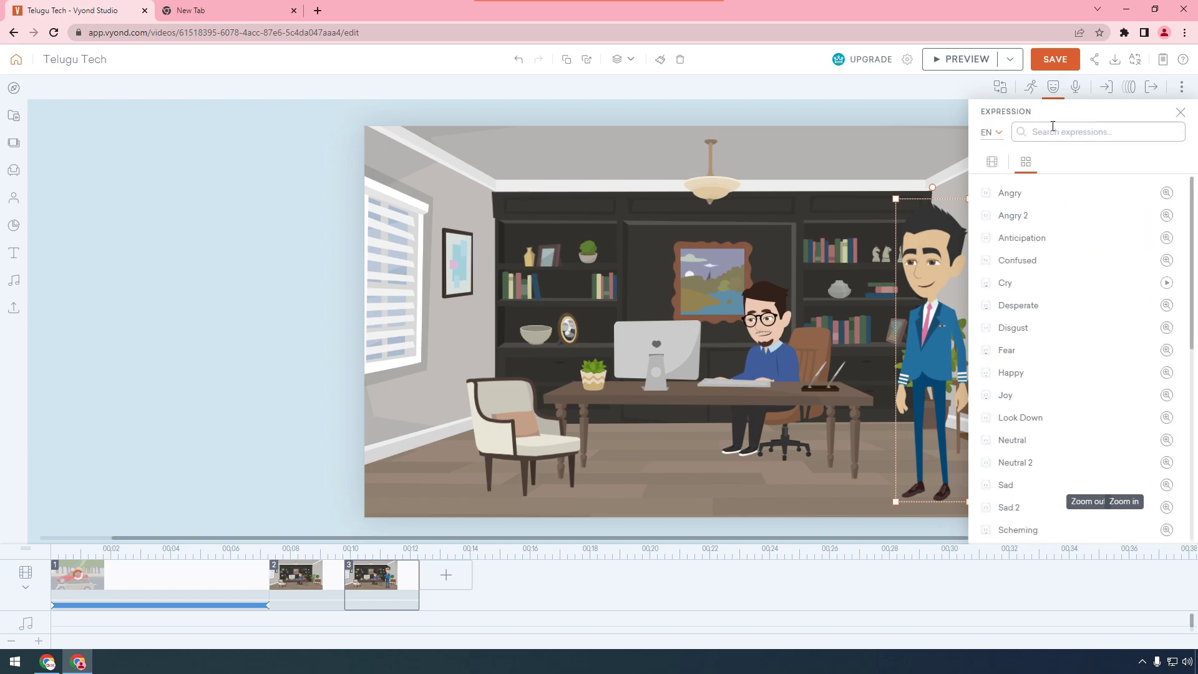
click(1053, 126)
text(talking)
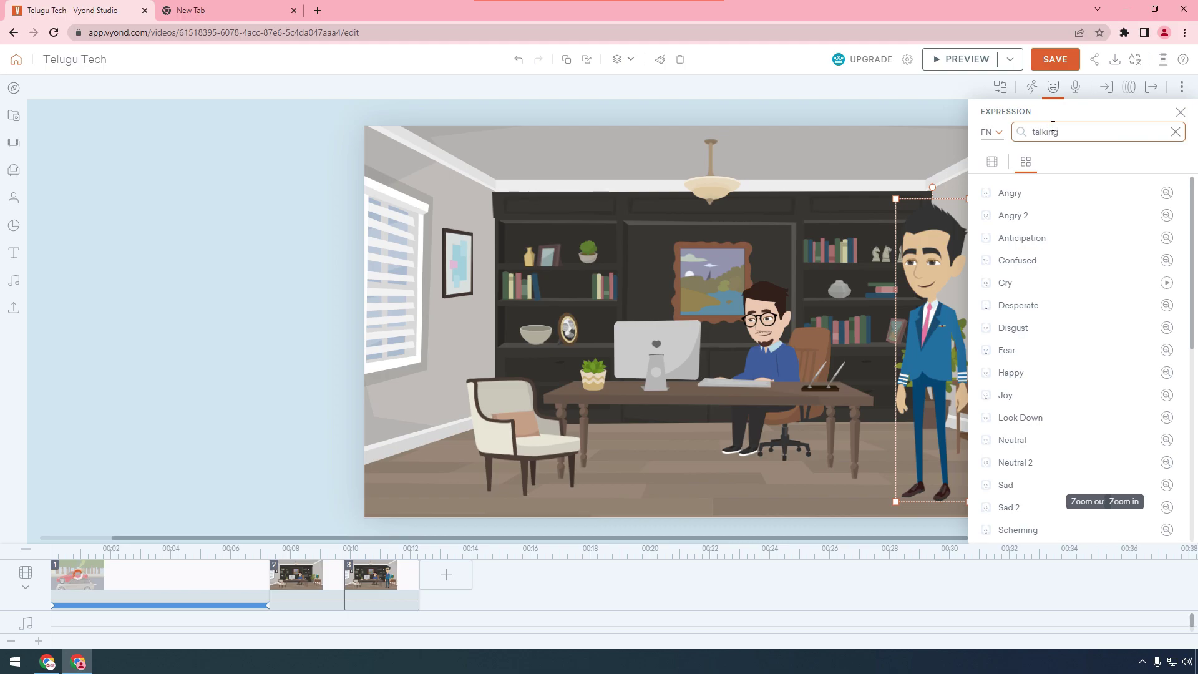
click(1045, 165)
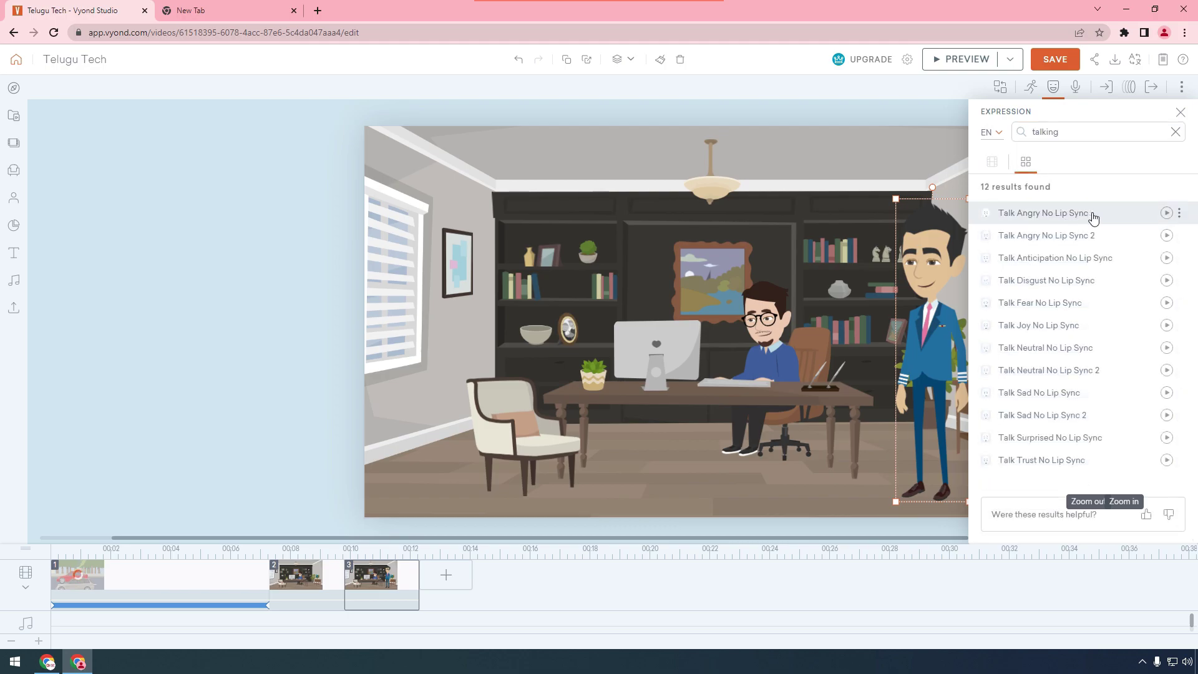
click(1092, 215)
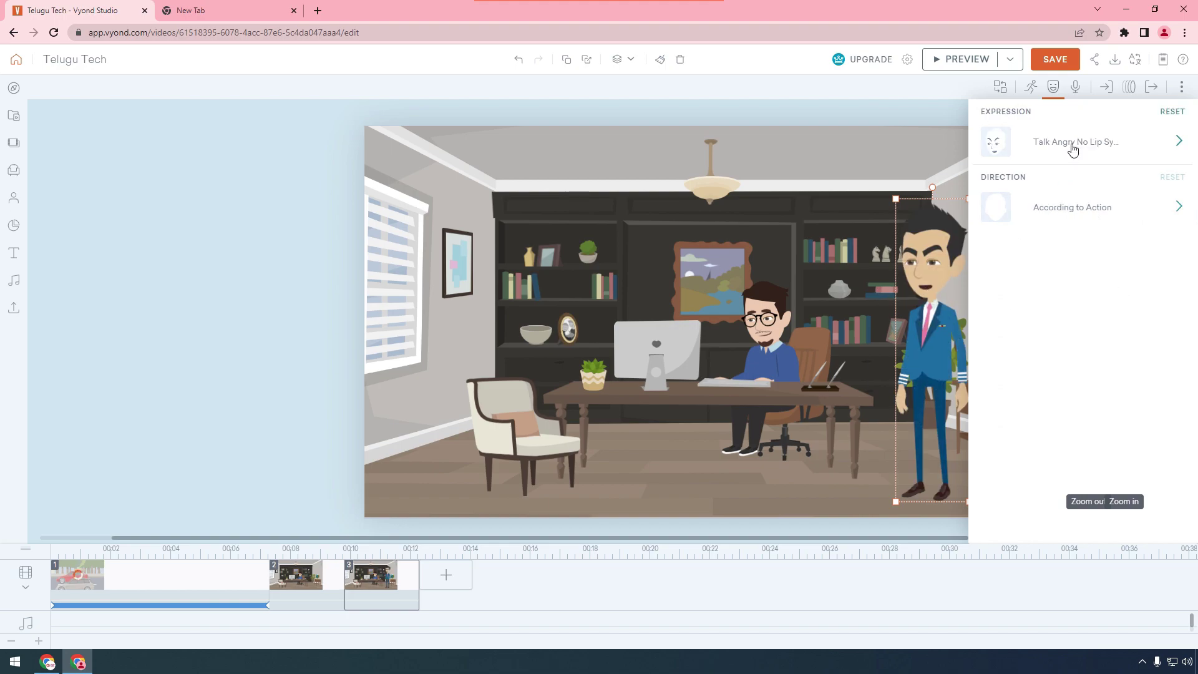
click(1065, 211)
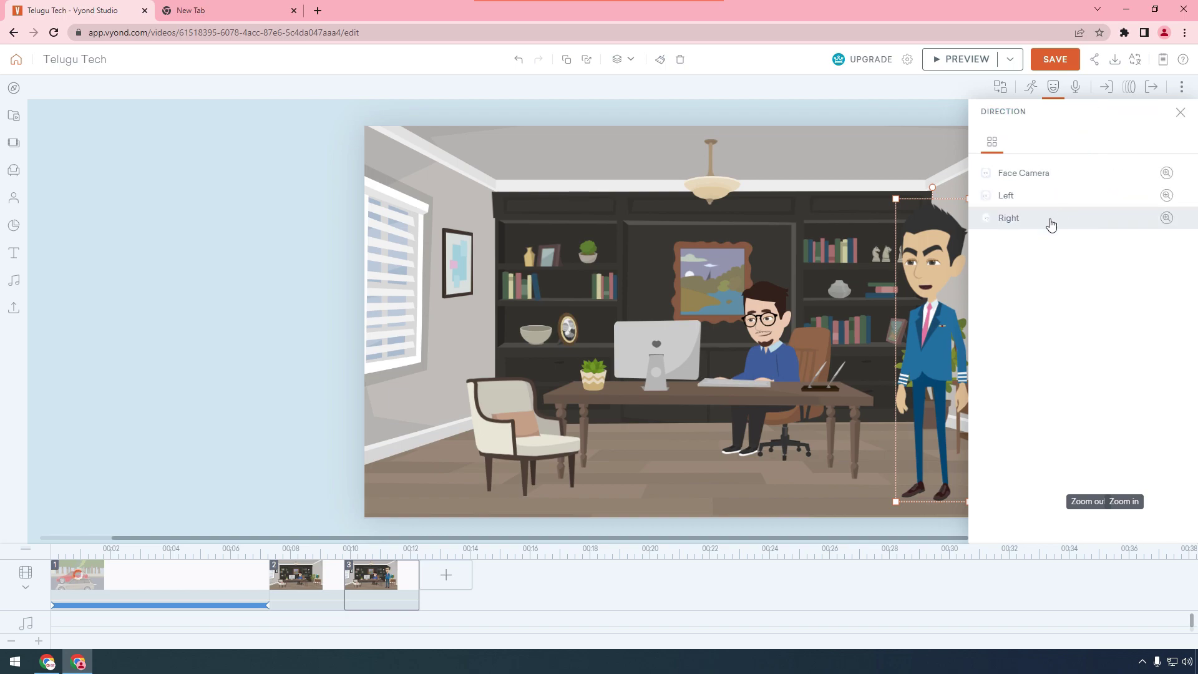
click(1029, 197)
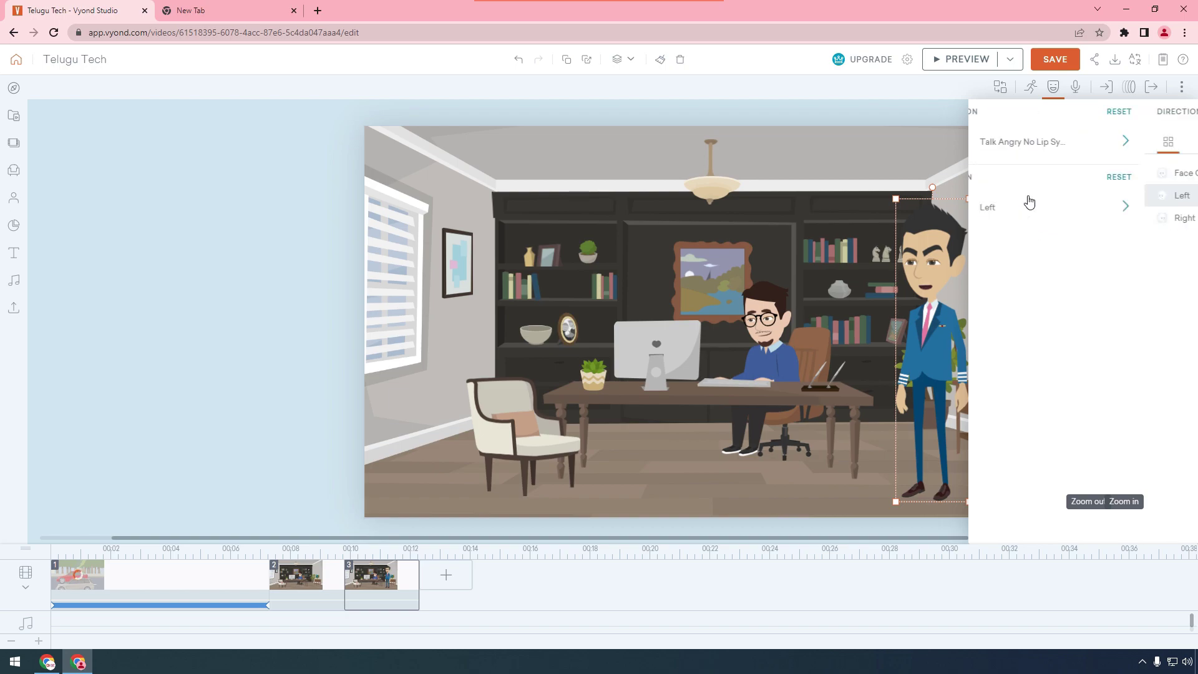
- Try the face directions Right and Face Camera on the standing suited man in the third scene, and return him to Left
click(1052, 216)
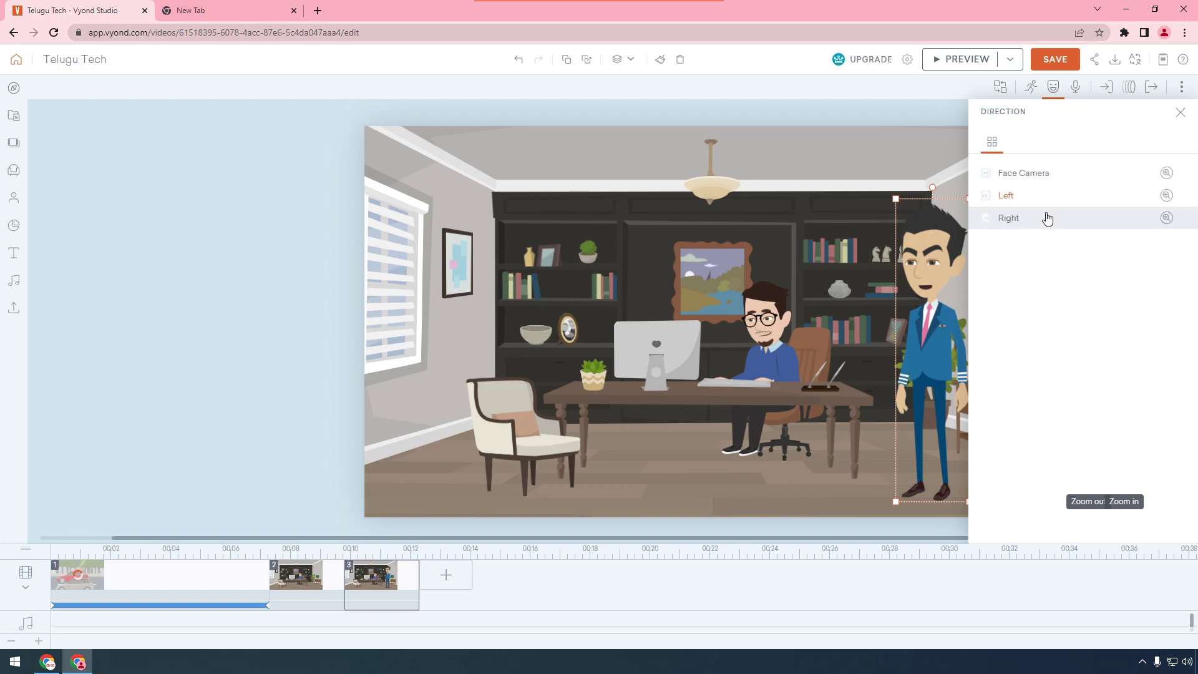
click(1046, 216)
click(1048, 207)
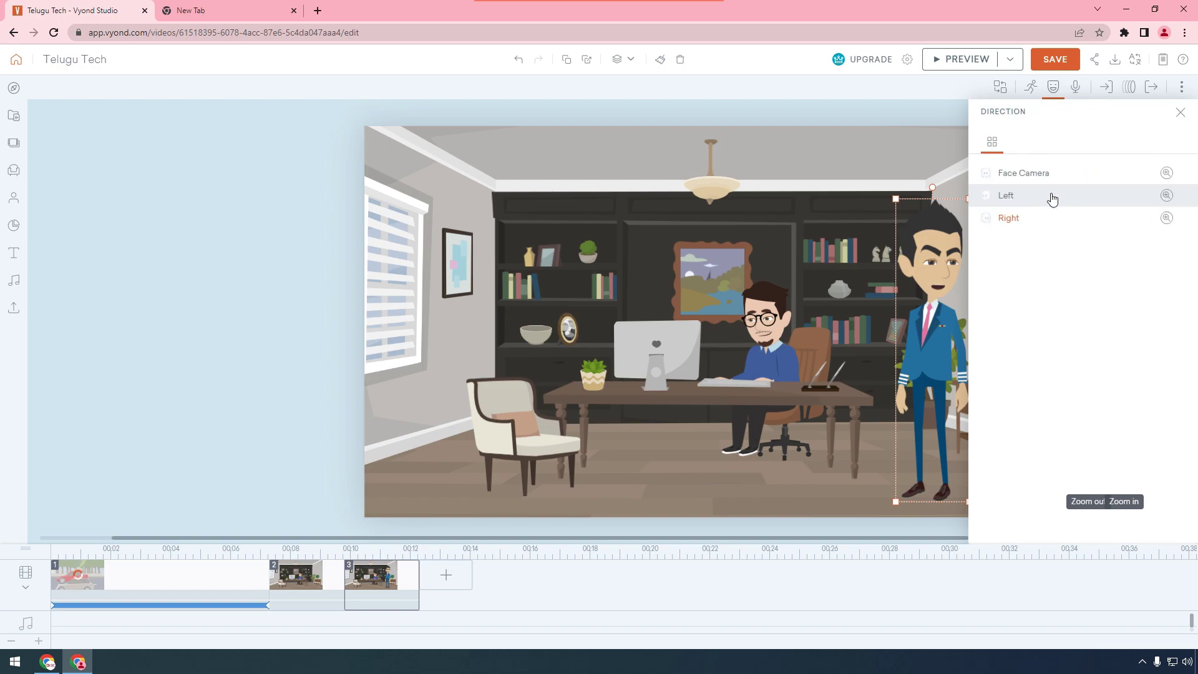
click(1057, 181)
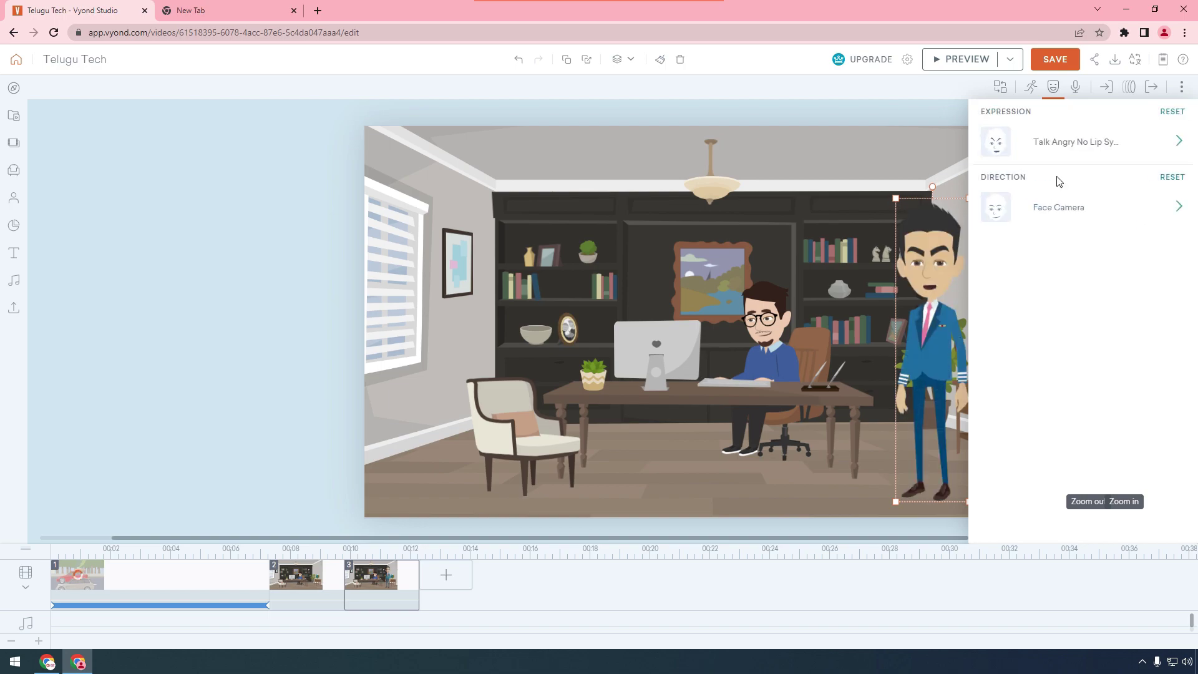
click(1054, 209)
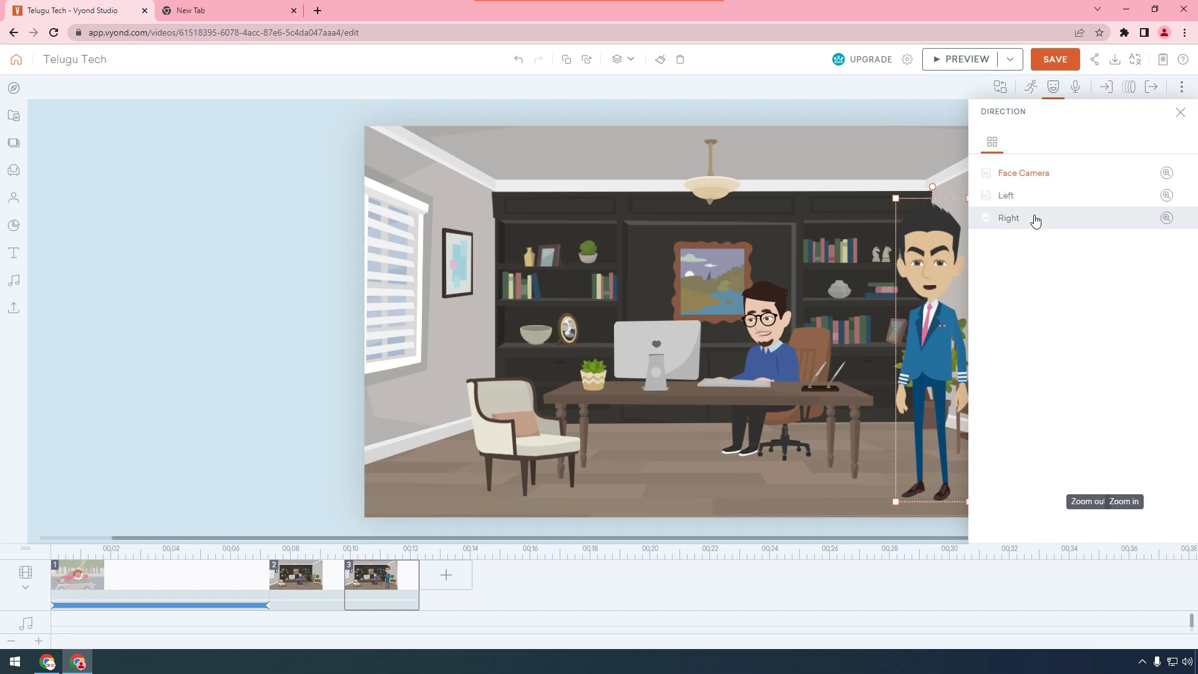
click(1031, 202)
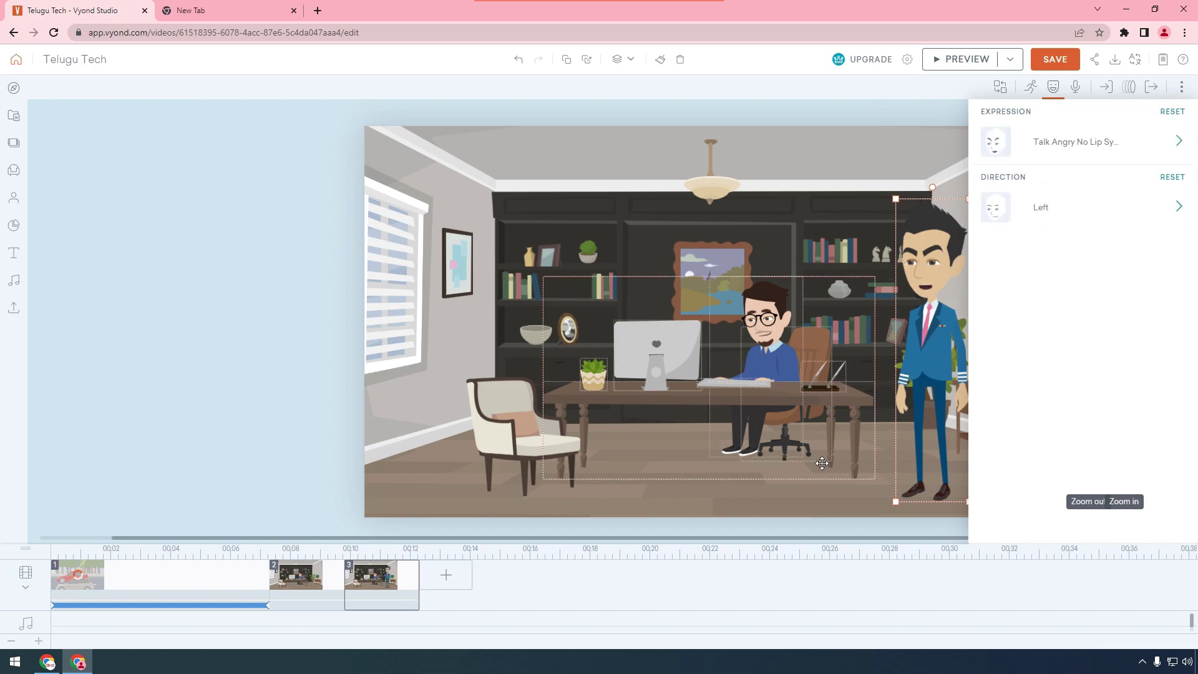
click(829, 504)
- Try the "talking" expression Talk Surprised No Lip Sync on the seated man at the desk and restore his default expression
double_click(772, 326)
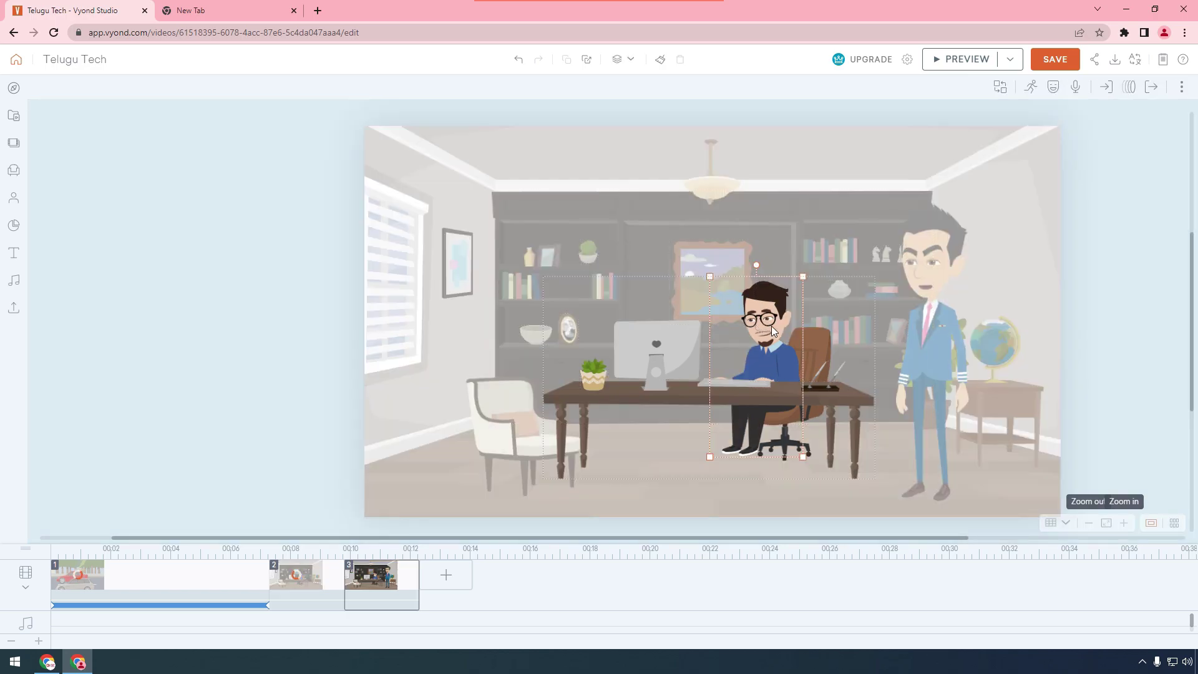
click(1053, 87)
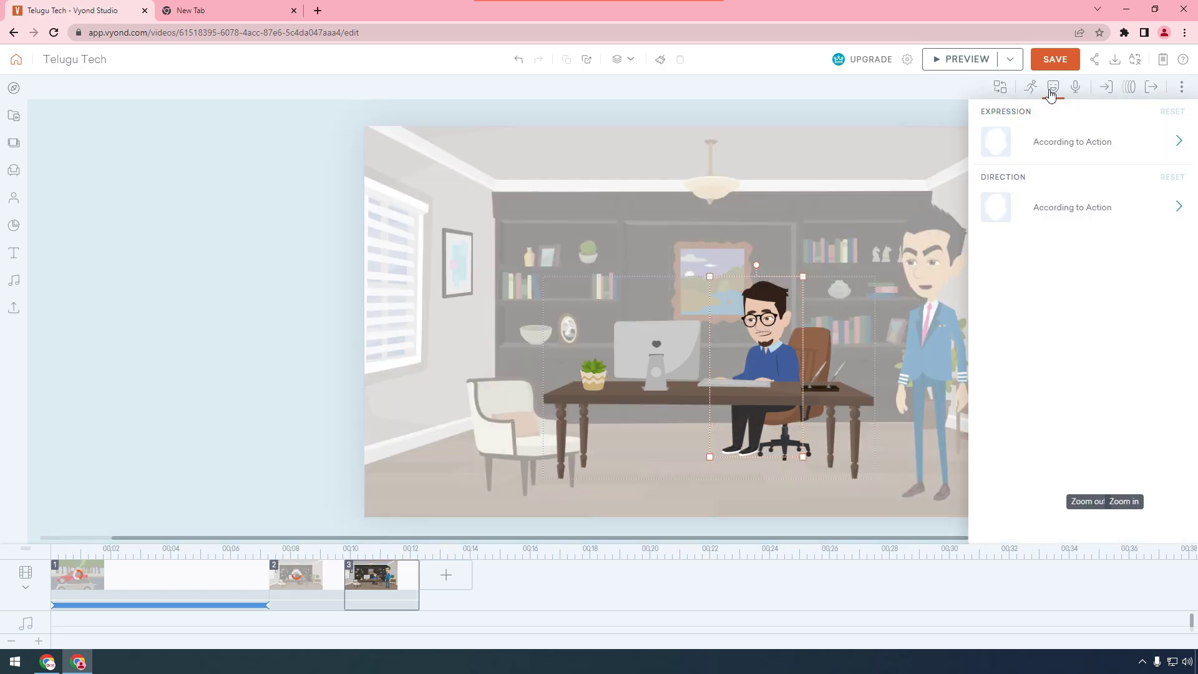
click(1062, 140)
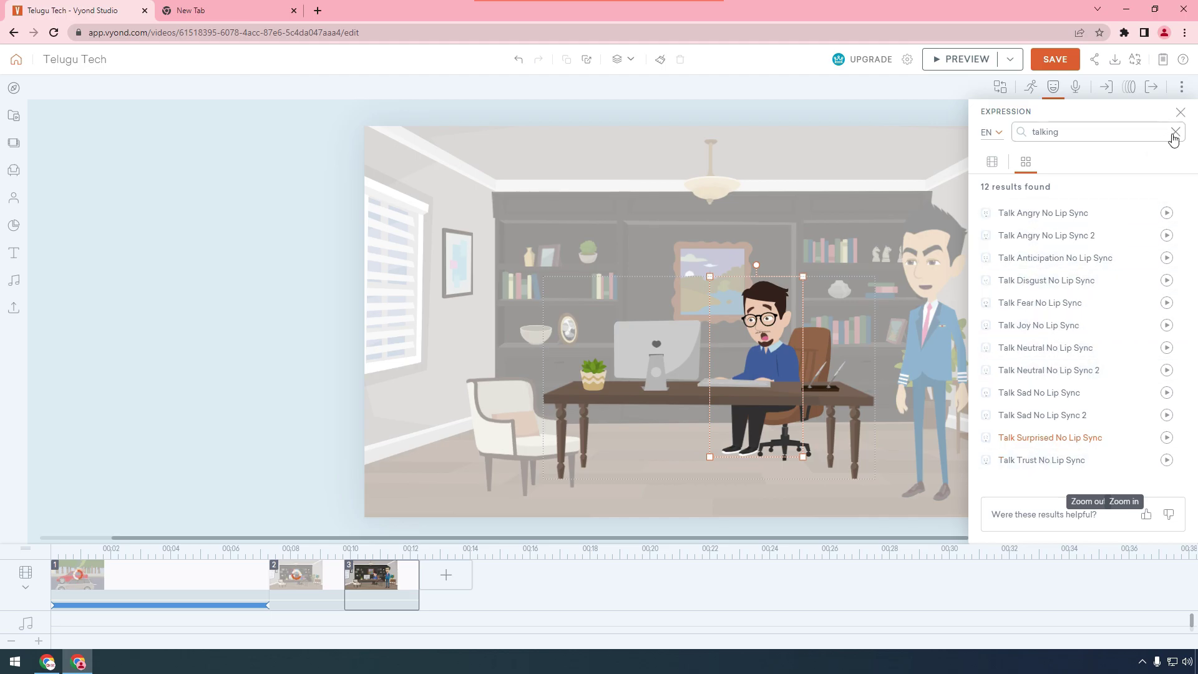
key(Escape)
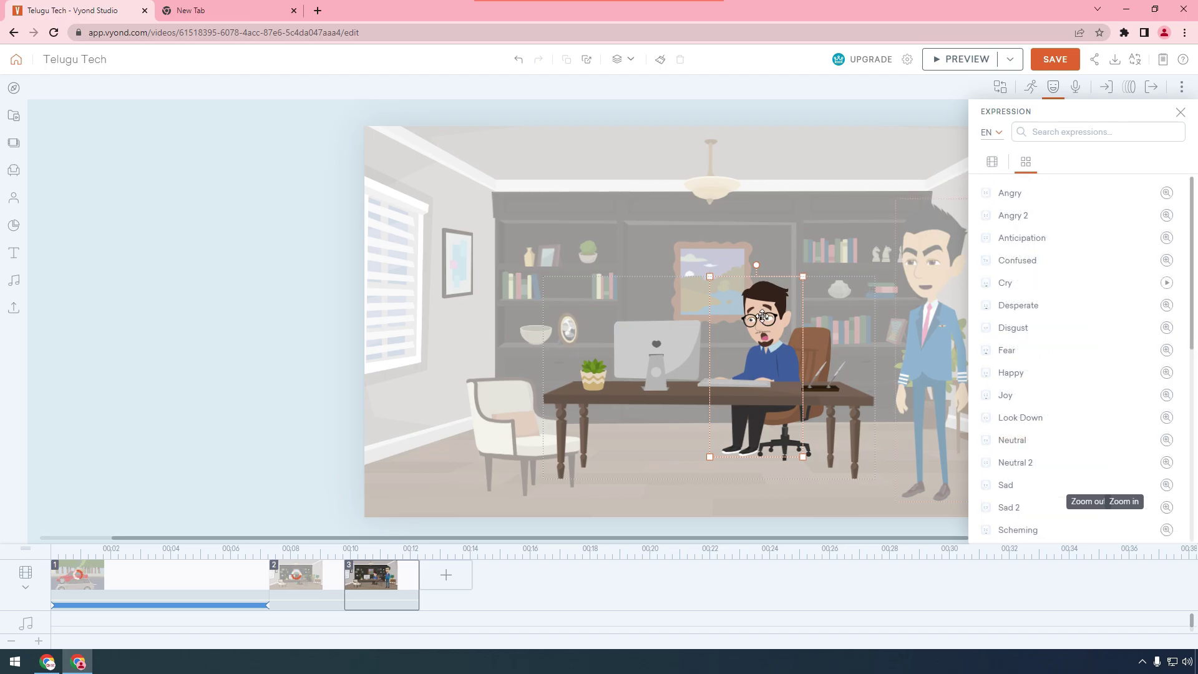
click(1053, 88)
click(1054, 91)
click(1170, 113)
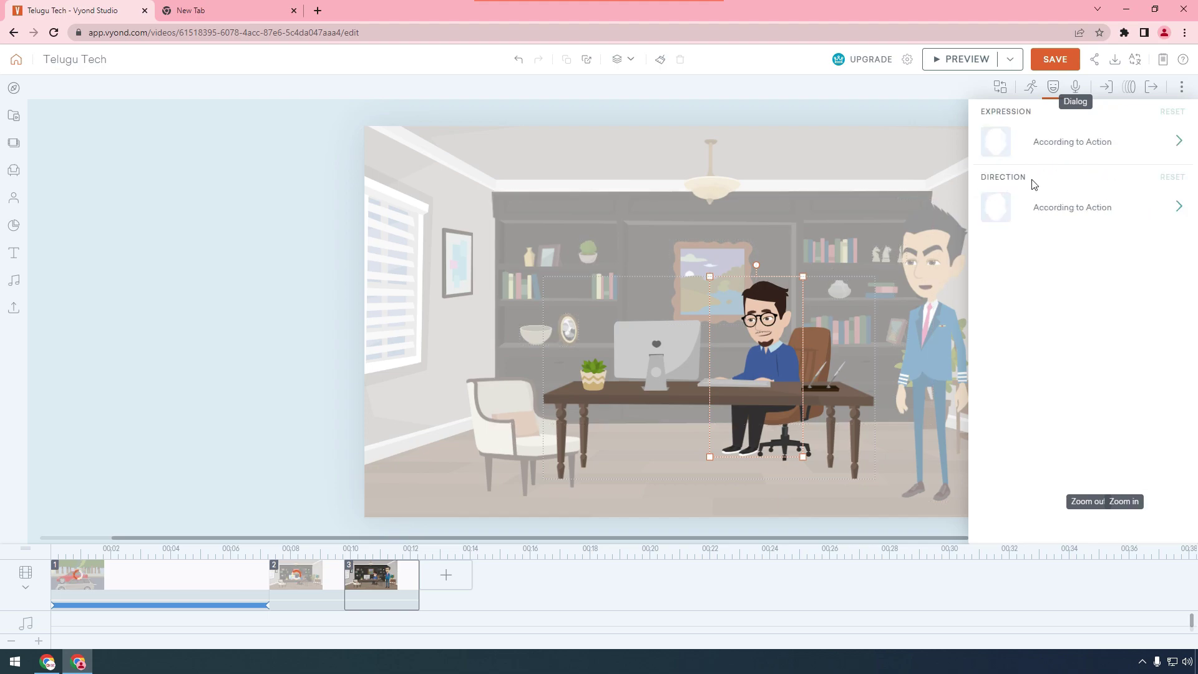
- Set the seated man's face direction to Right so that he faces the suited man
click(1082, 213)
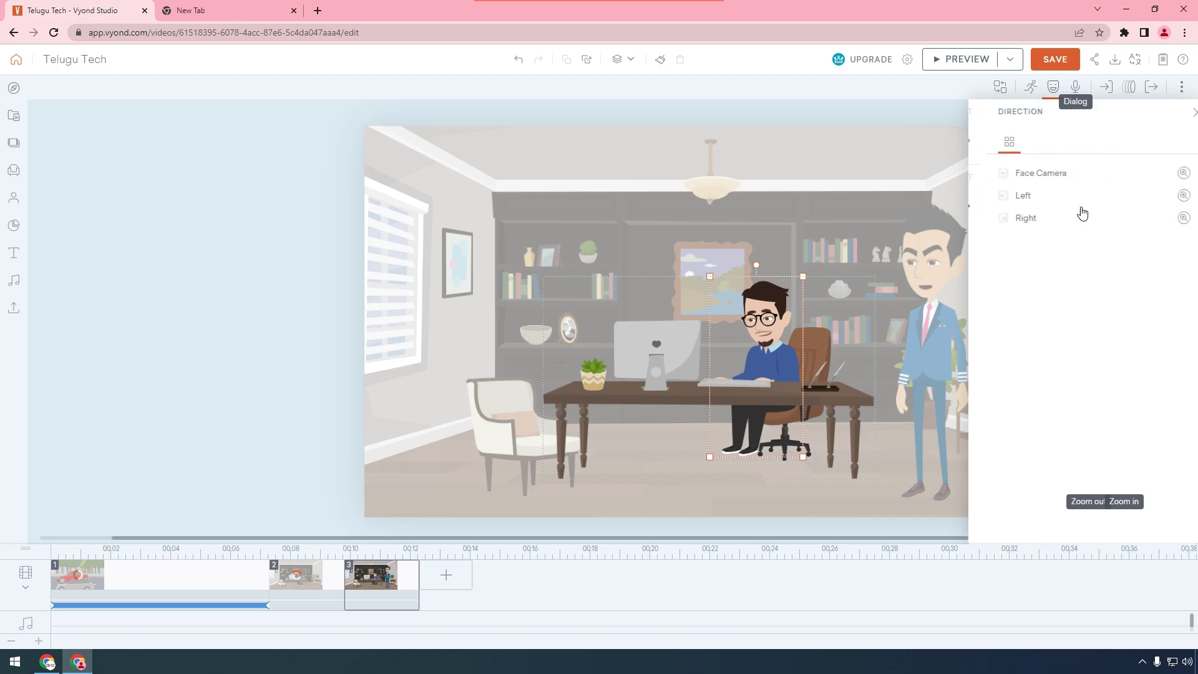
click(1037, 225)
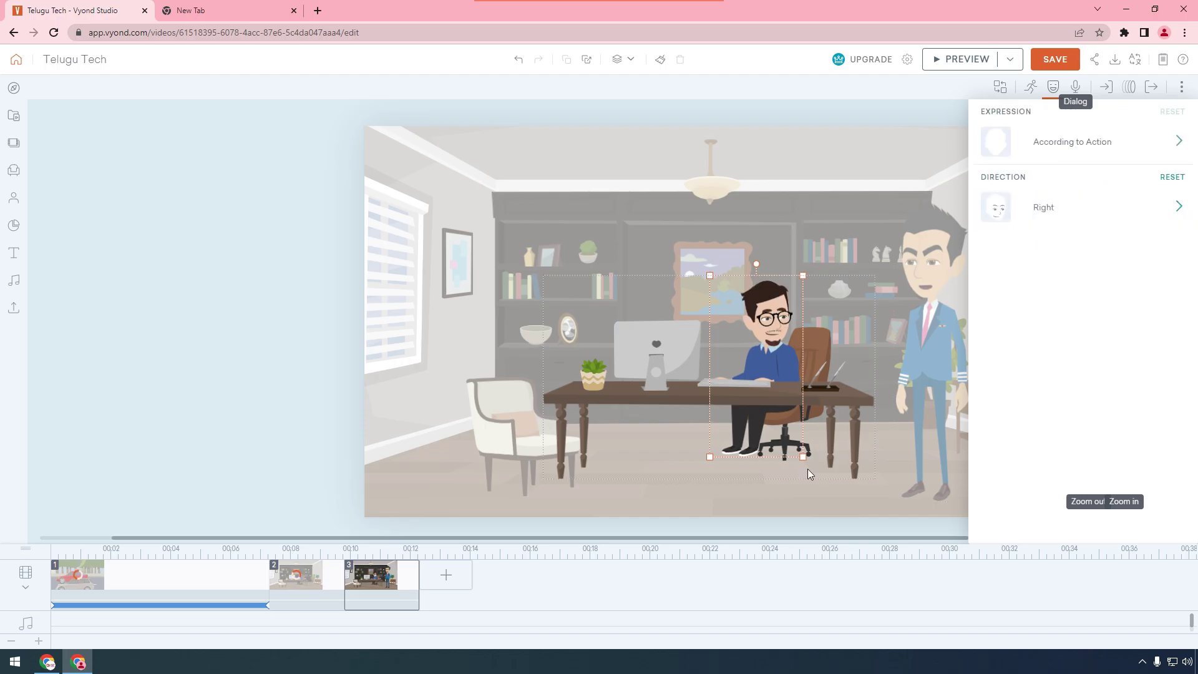
click(759, 495)
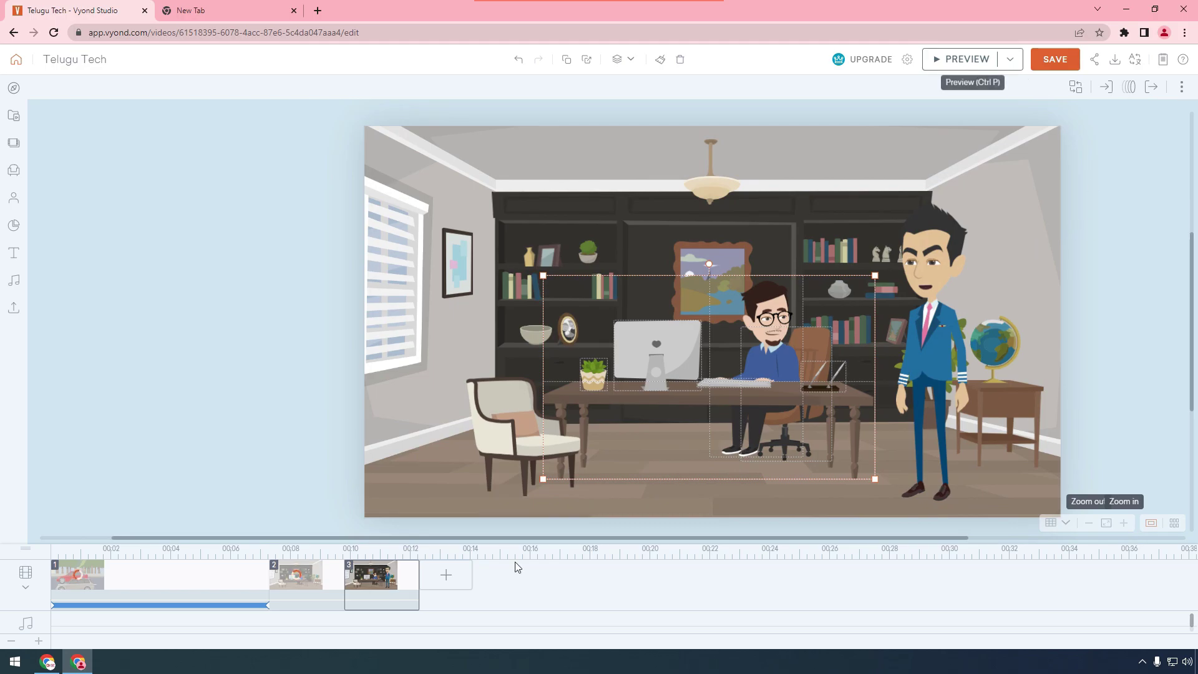
- Preview the video to check the office scenes, and exit the preview
click(269, 557)
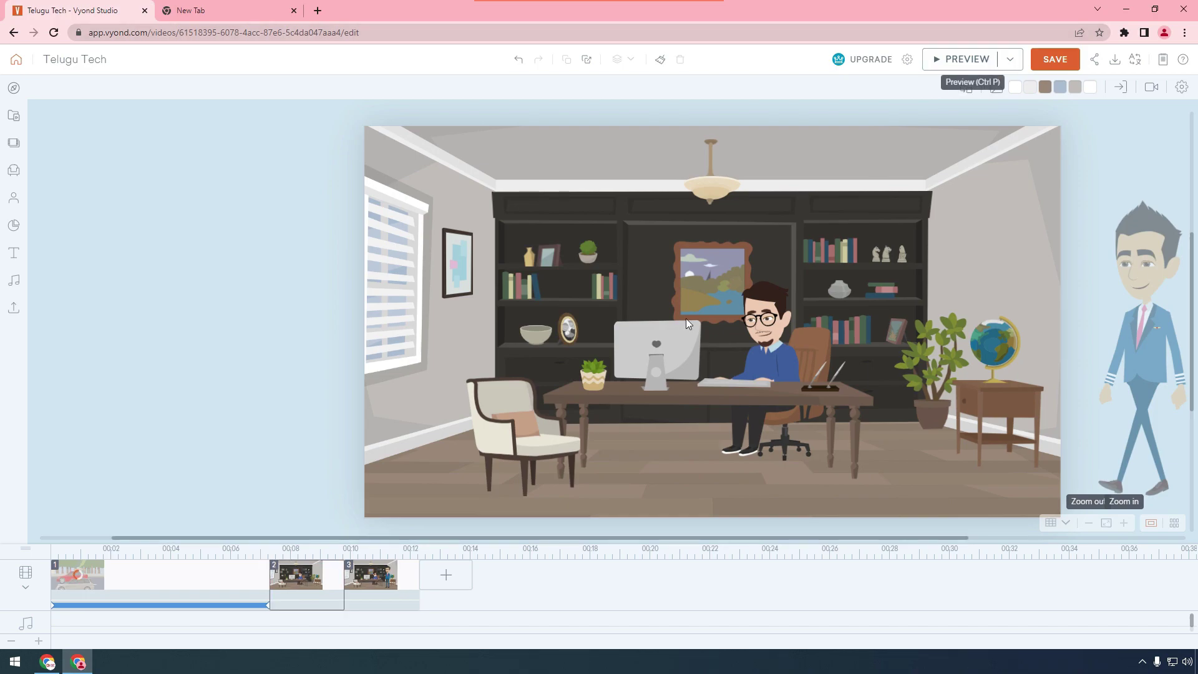
click(961, 58)
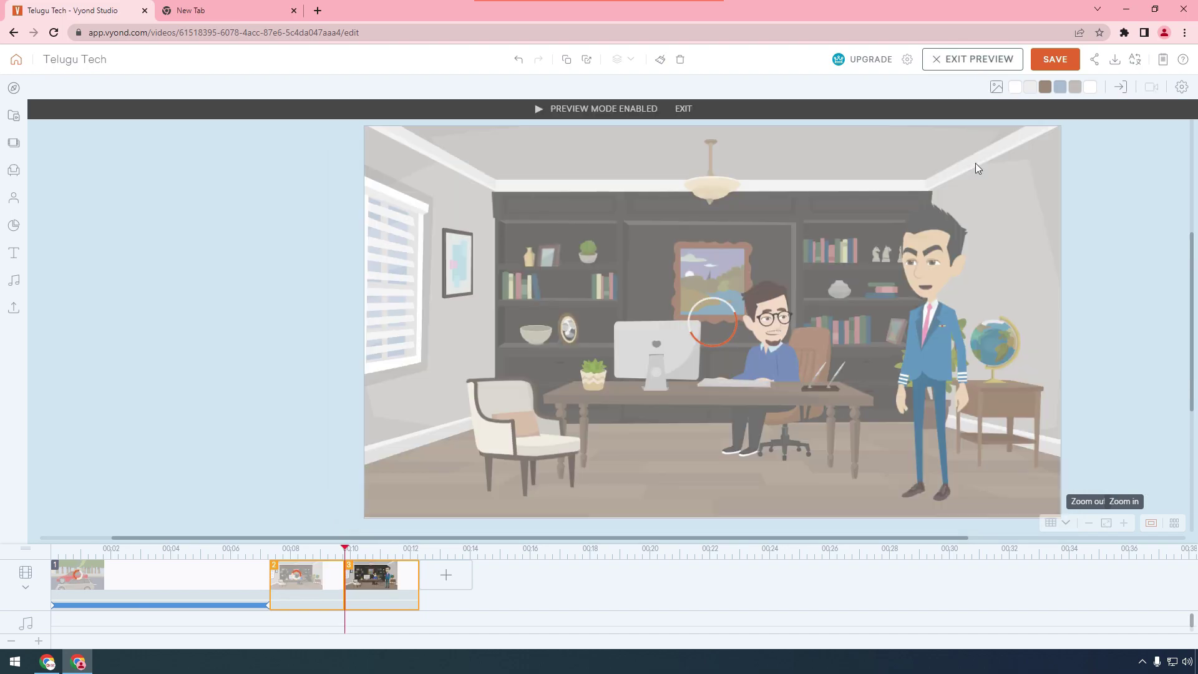
mouse_move(345, 549)
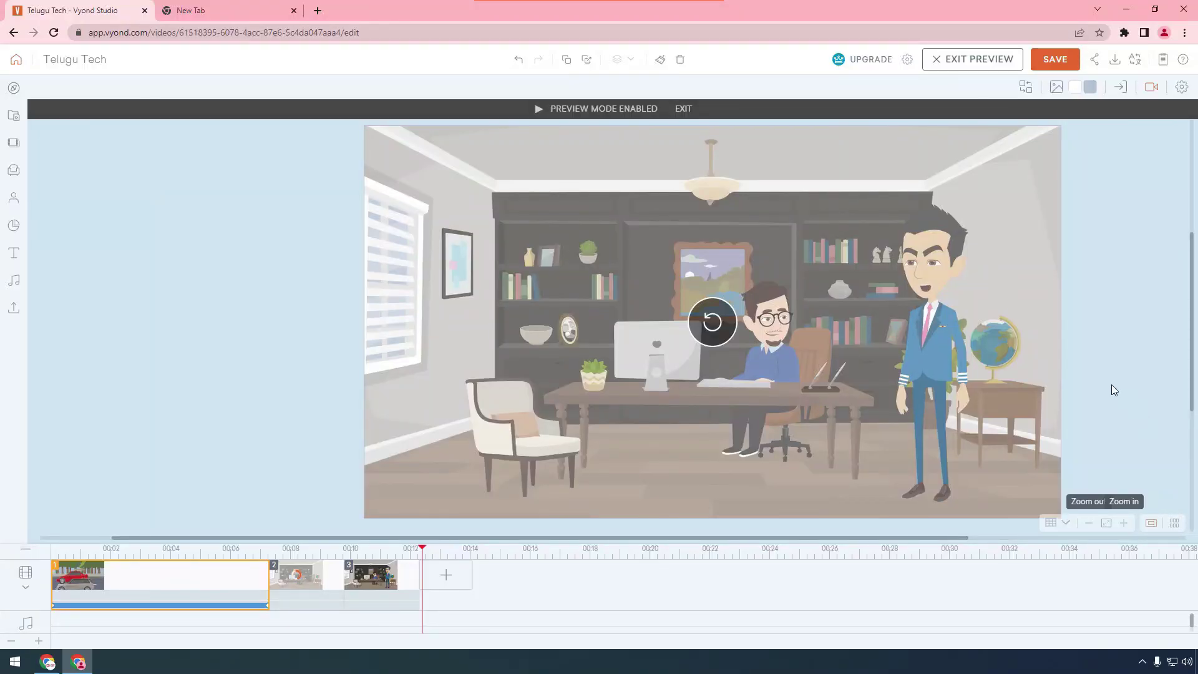
key(Escape)
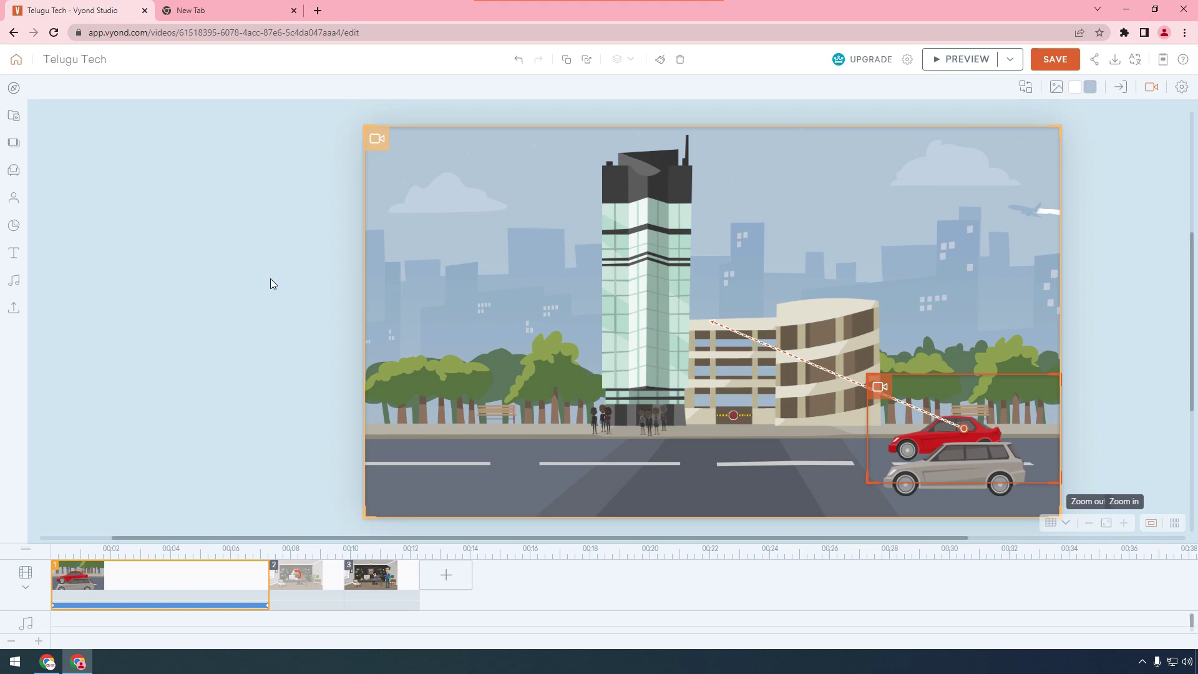
- Add a fourth scene from the Home scene category, using the brick-walled bedroom with a man stretching in bed
click(447, 576)
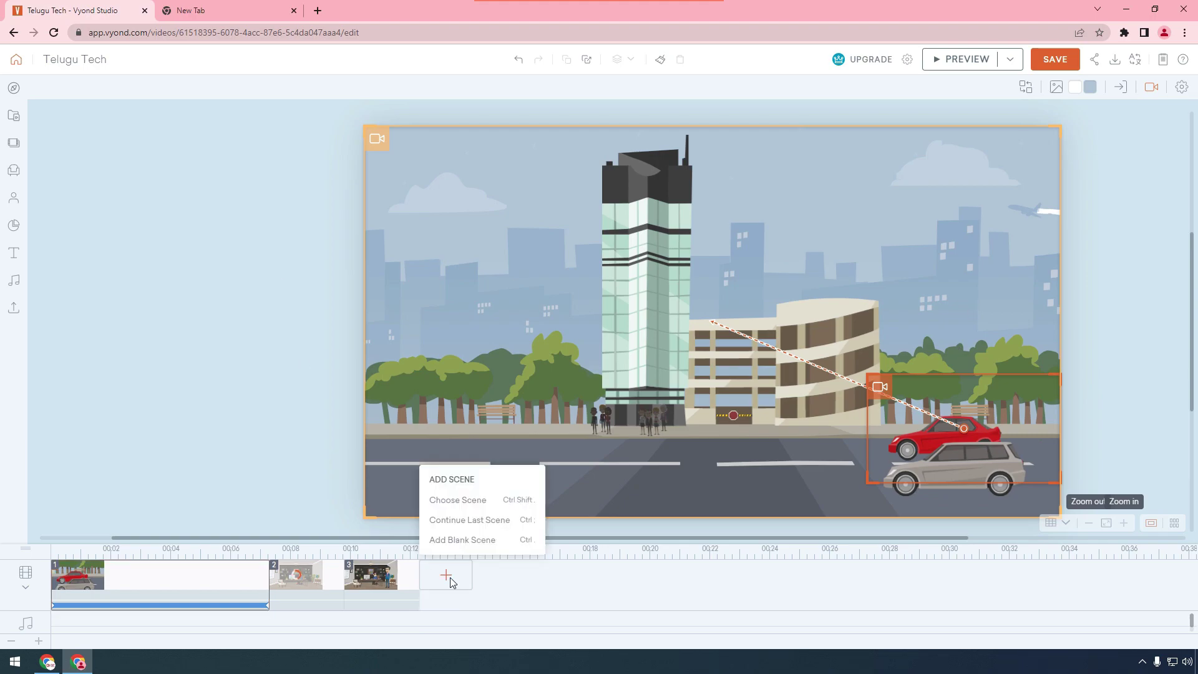
click(465, 501)
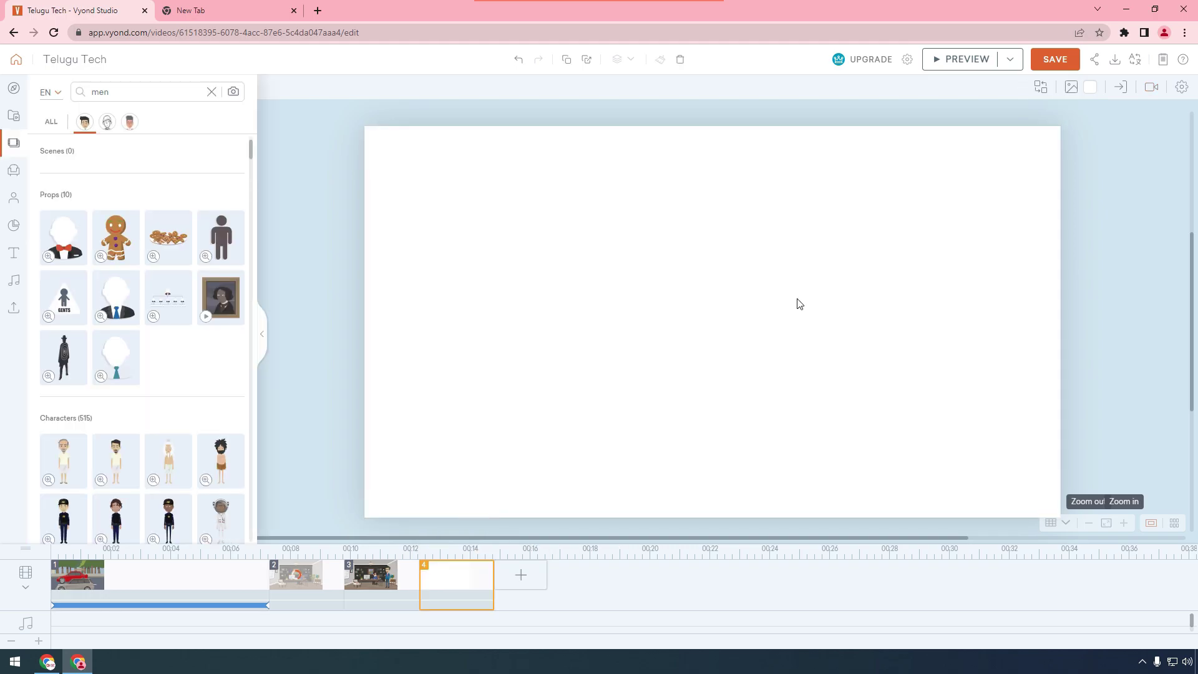
click(13, 169)
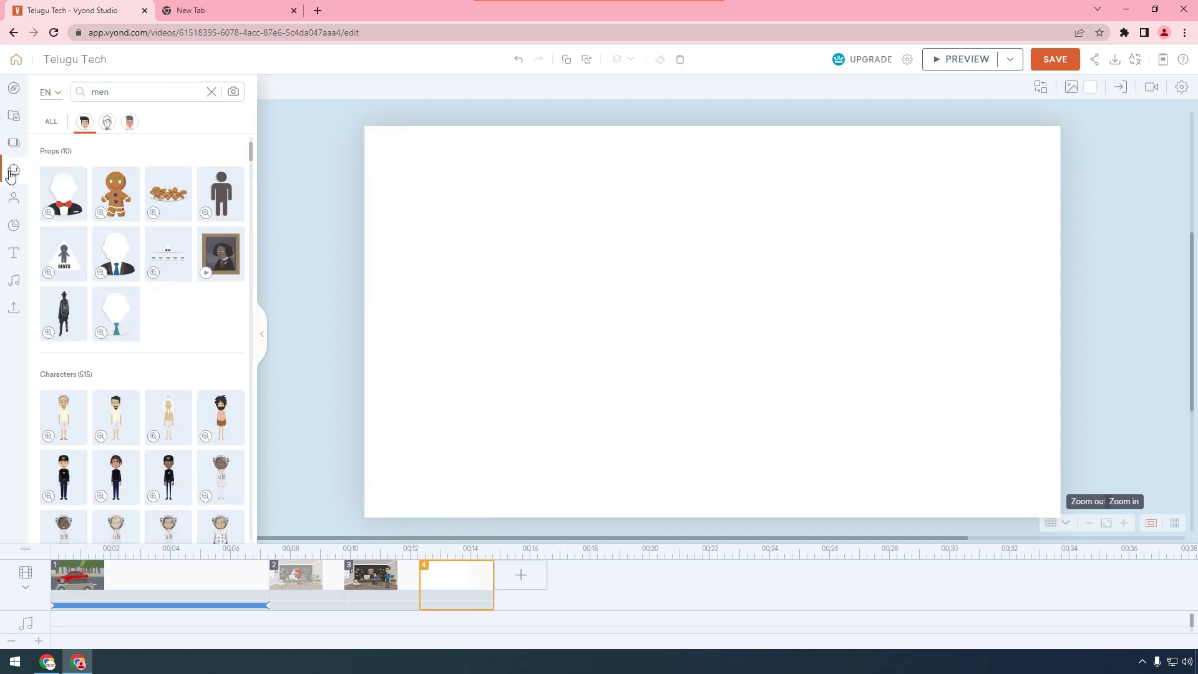
click(10, 147)
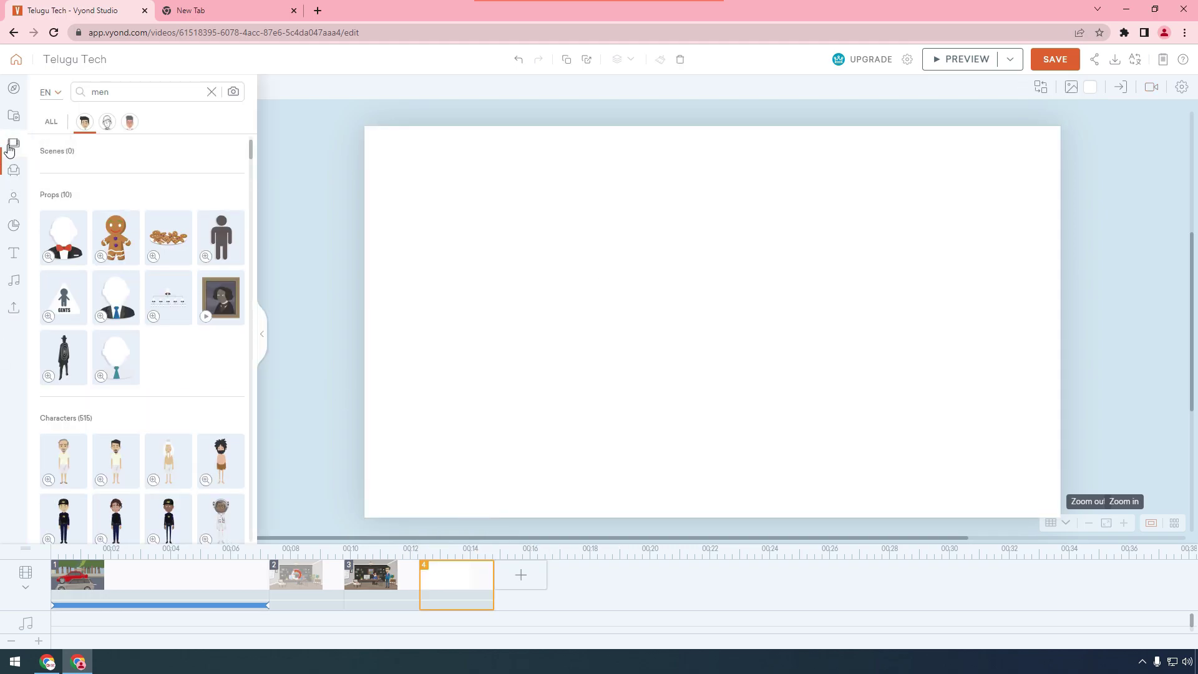
click(209, 92)
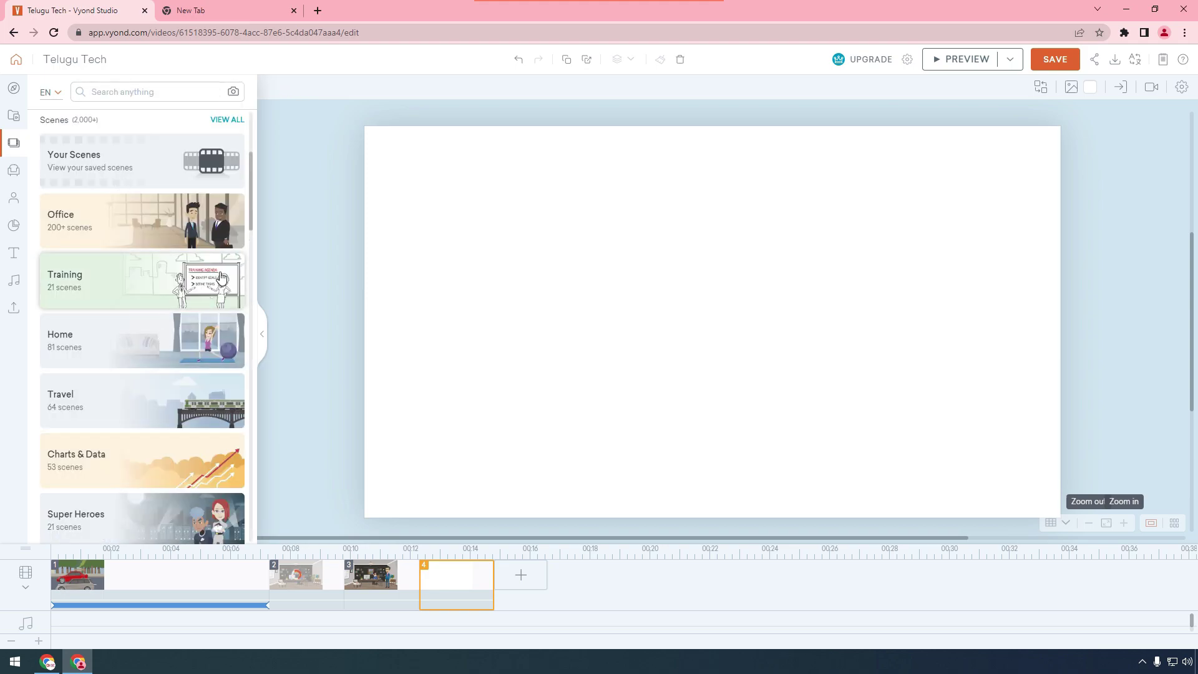
click(148, 345)
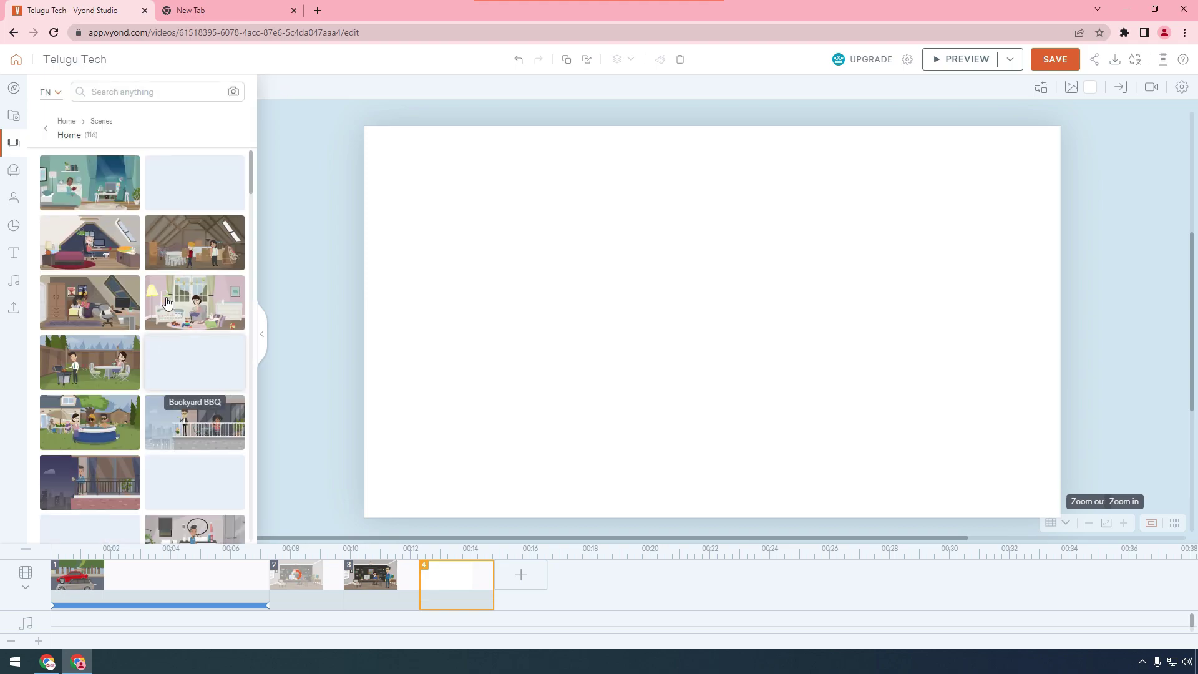
scroll(216, 376, down, 2)
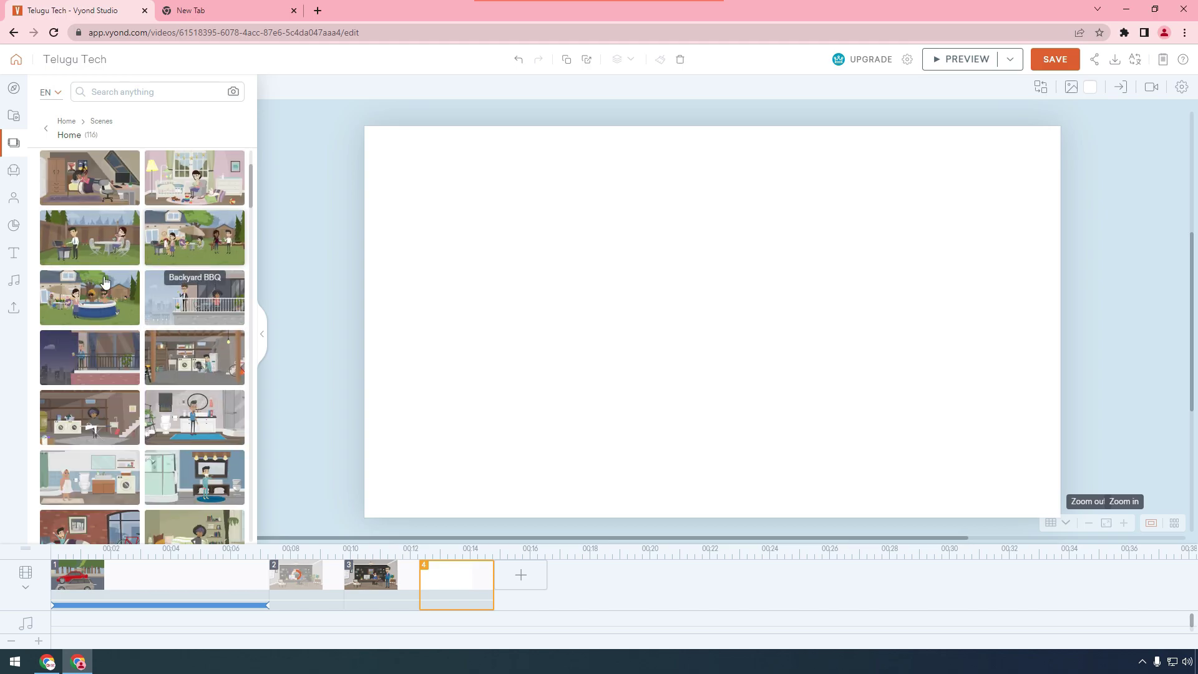
scroll(99, 288, down, 1)
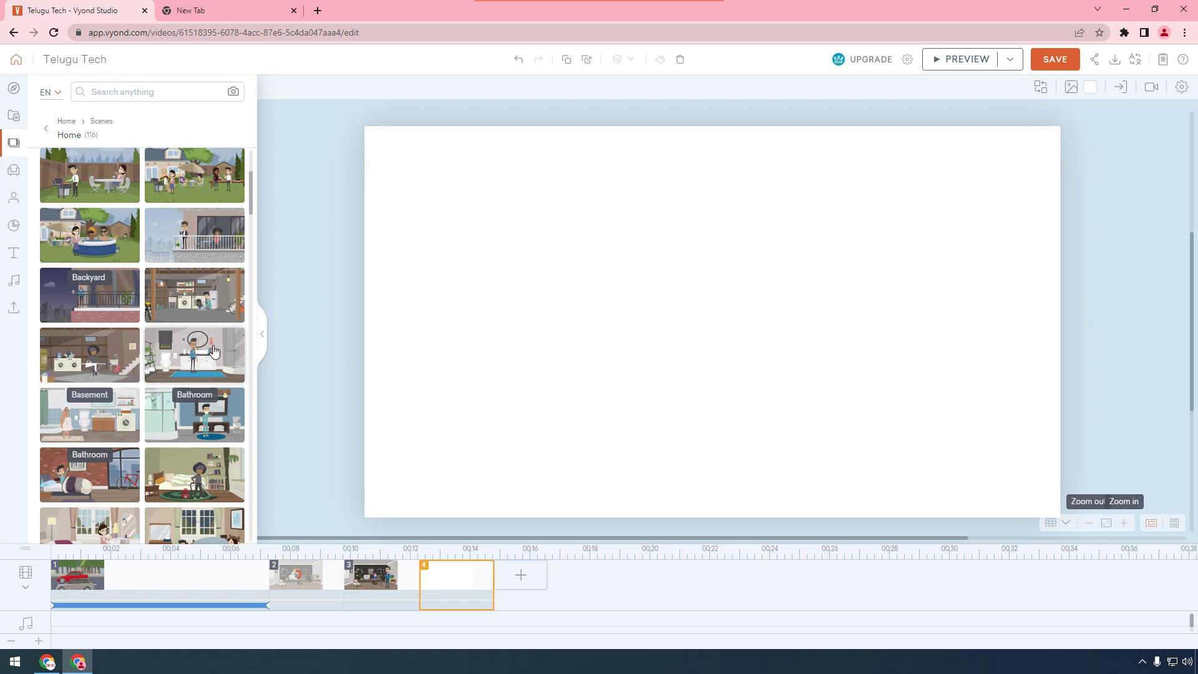
scroll(163, 413, down, 1)
scroll(163, 413, down, 1)
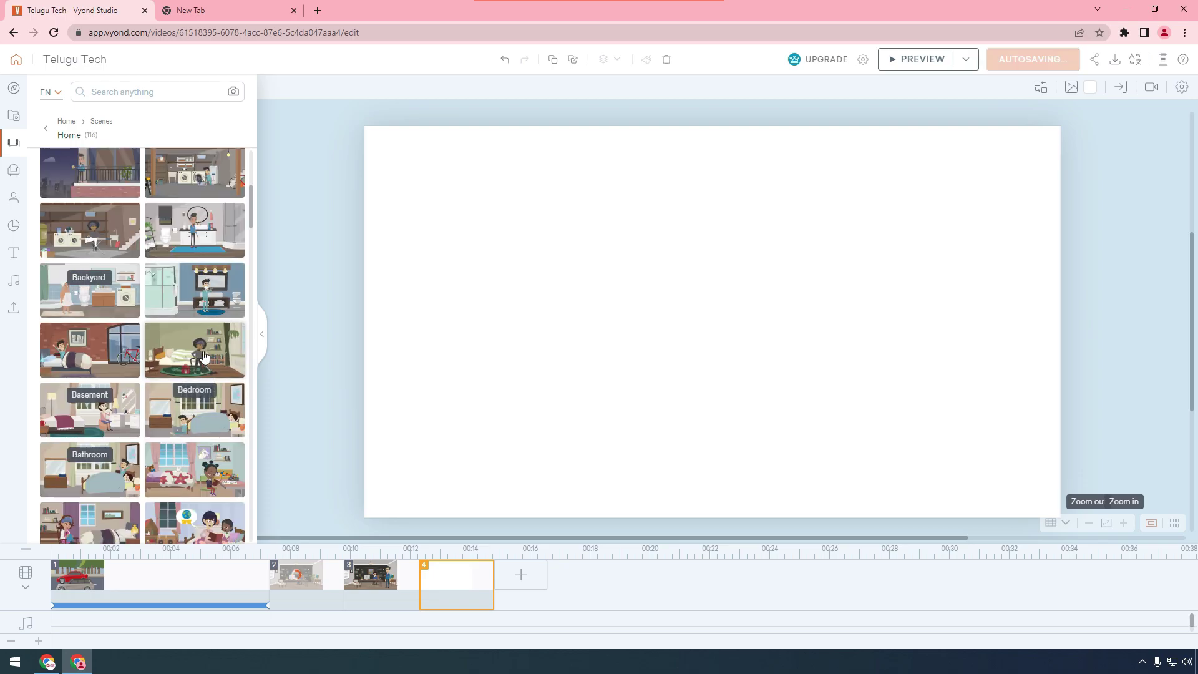
click(90, 349)
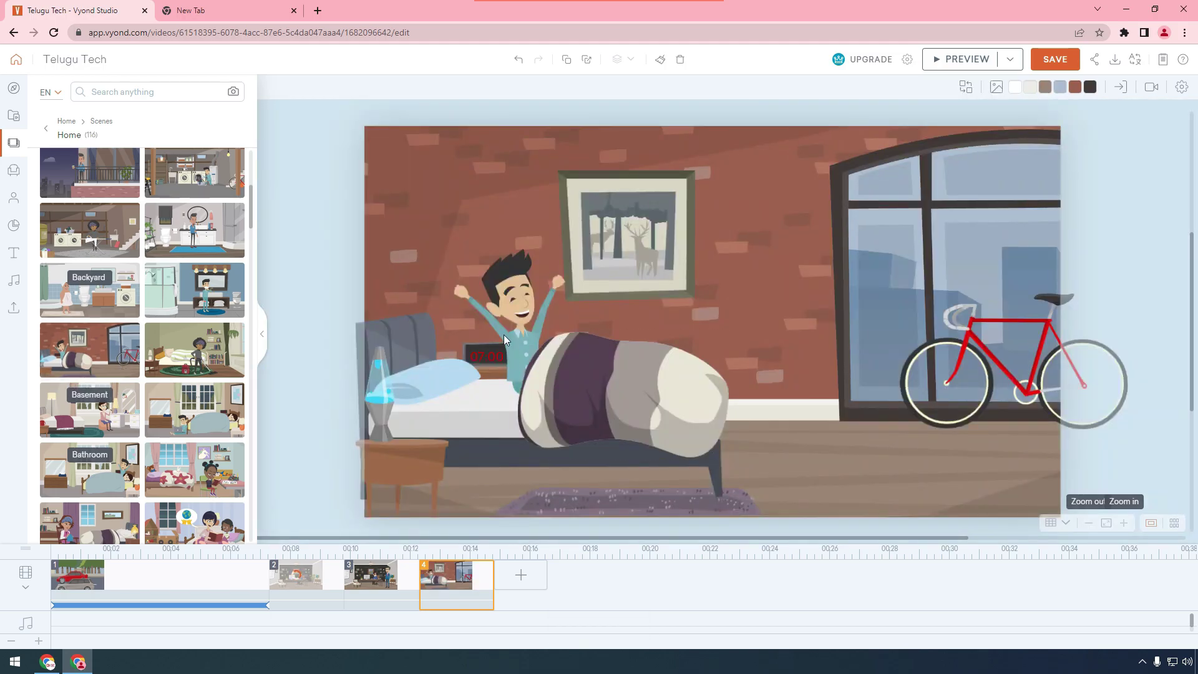
- Search the actions for "sleep" and give the man in bed the lying-down sleeping action
click(487, 356)
click(538, 340)
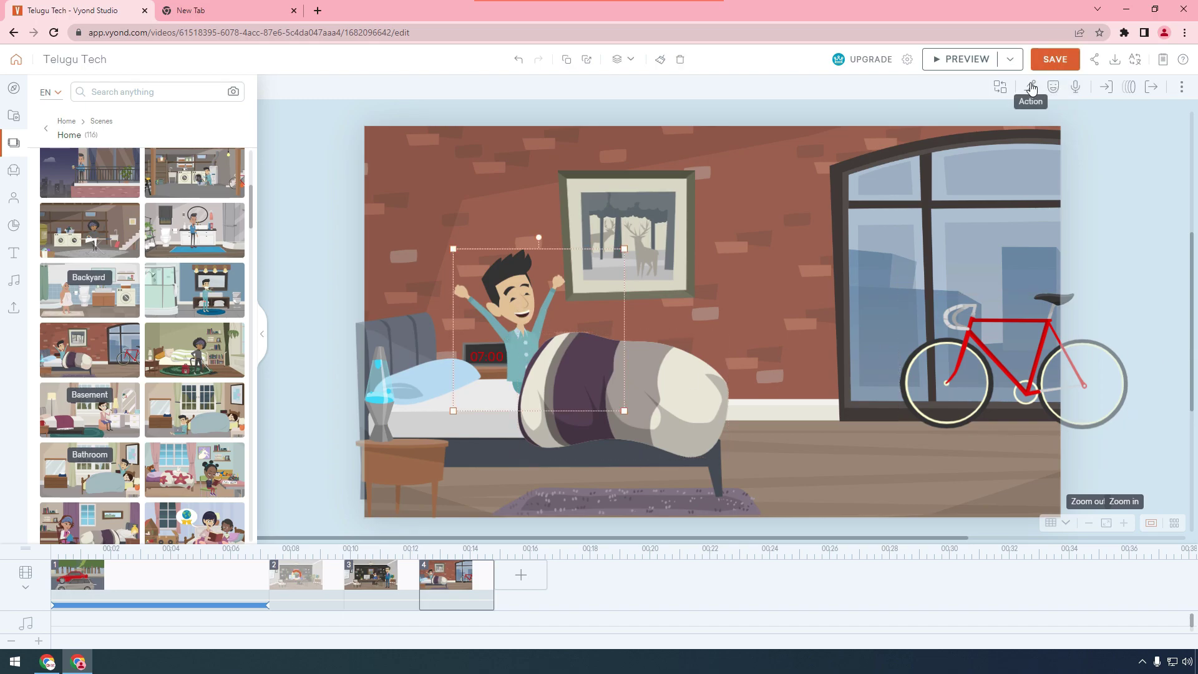
click(1032, 88)
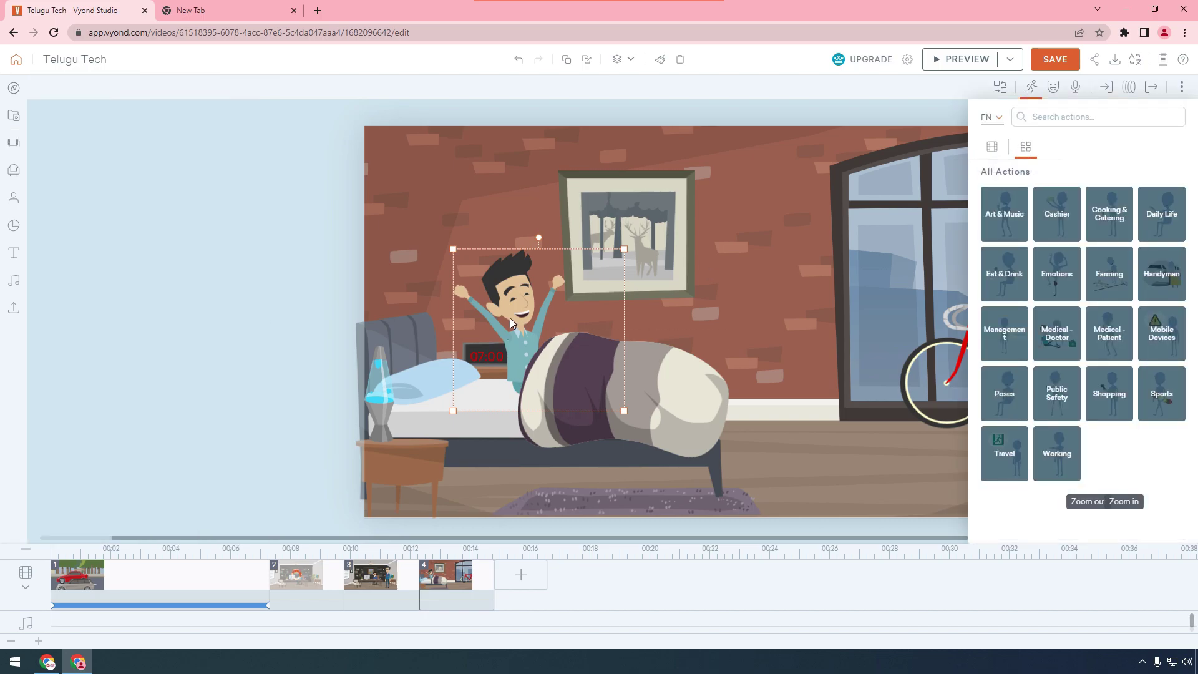
click(1074, 116)
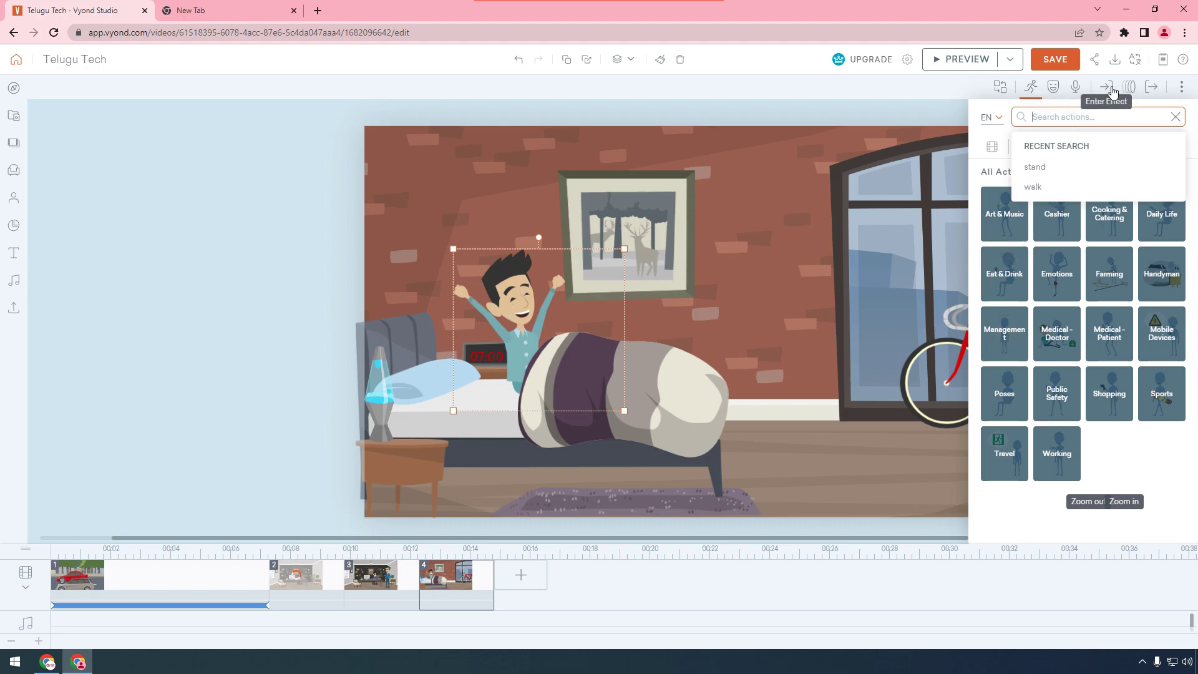
text(sle)
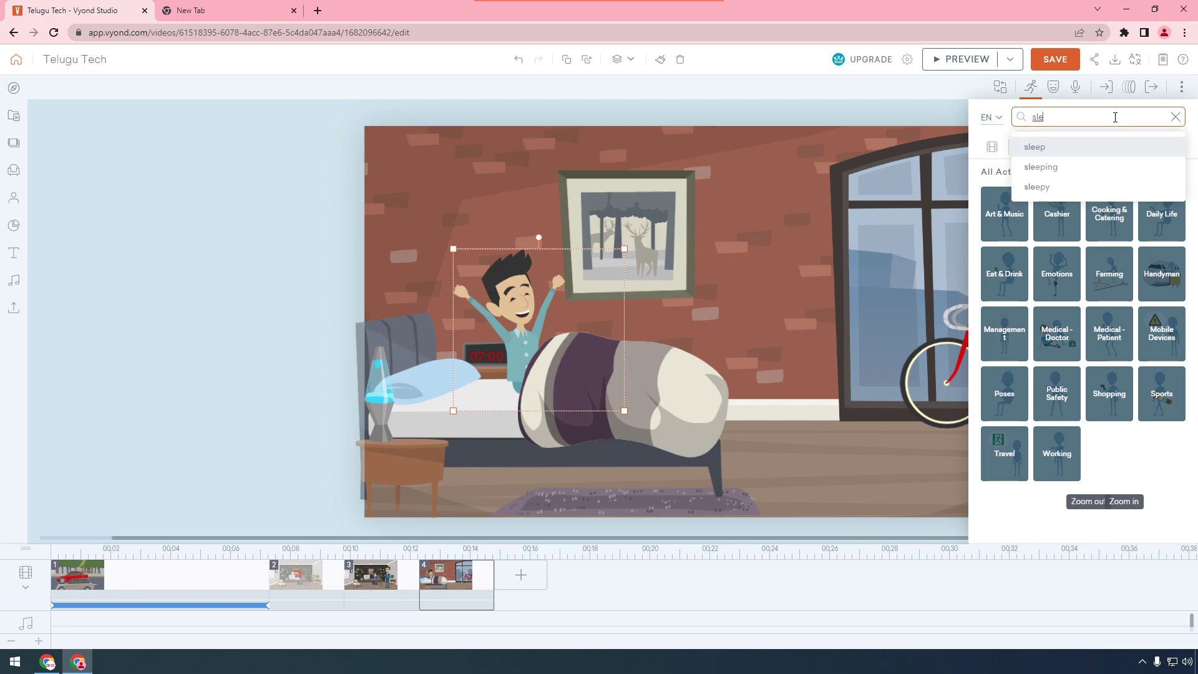
click(1039, 146)
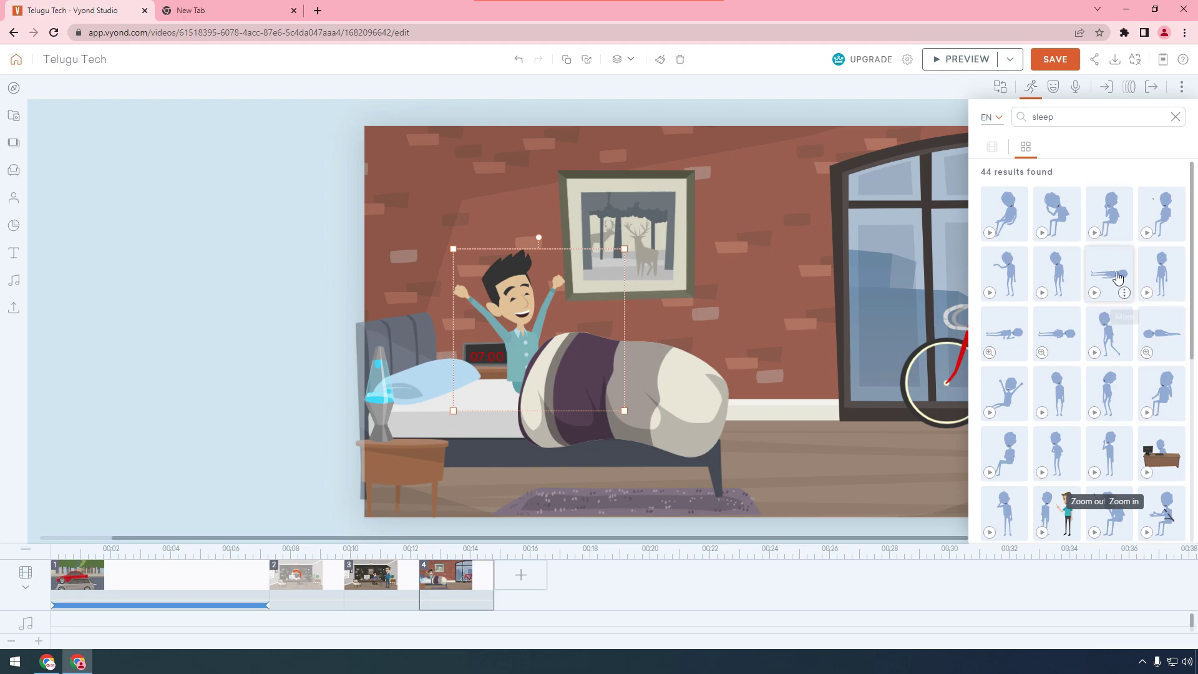
click(1117, 277)
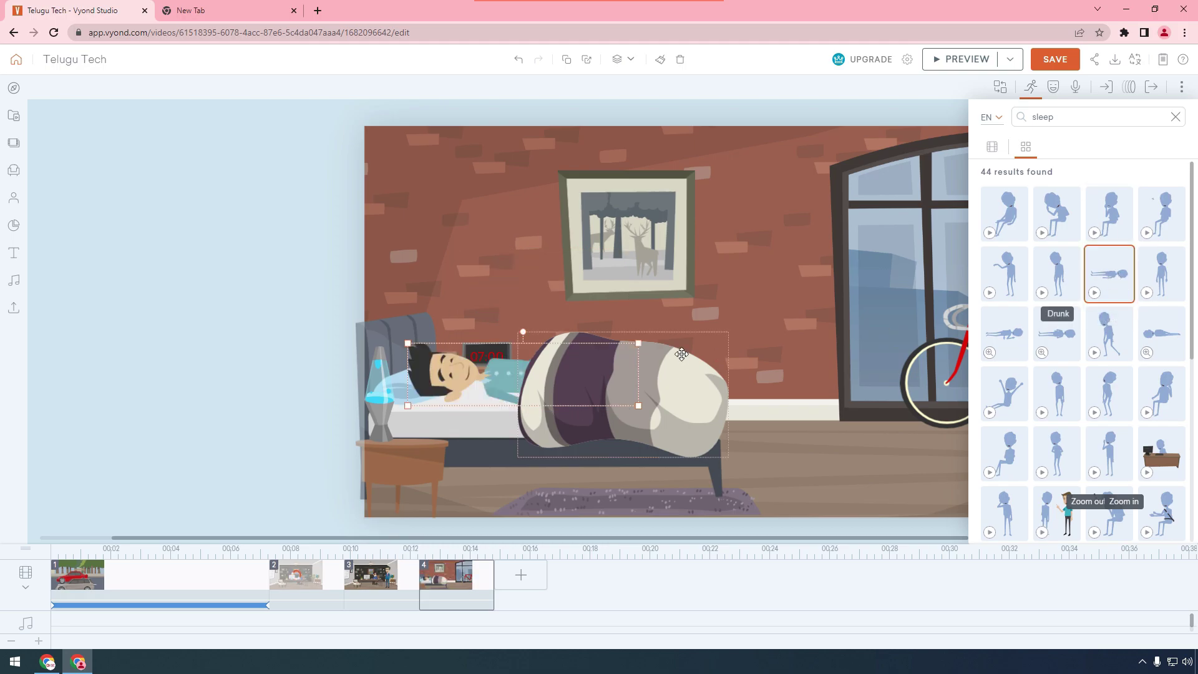
click(1175, 117)
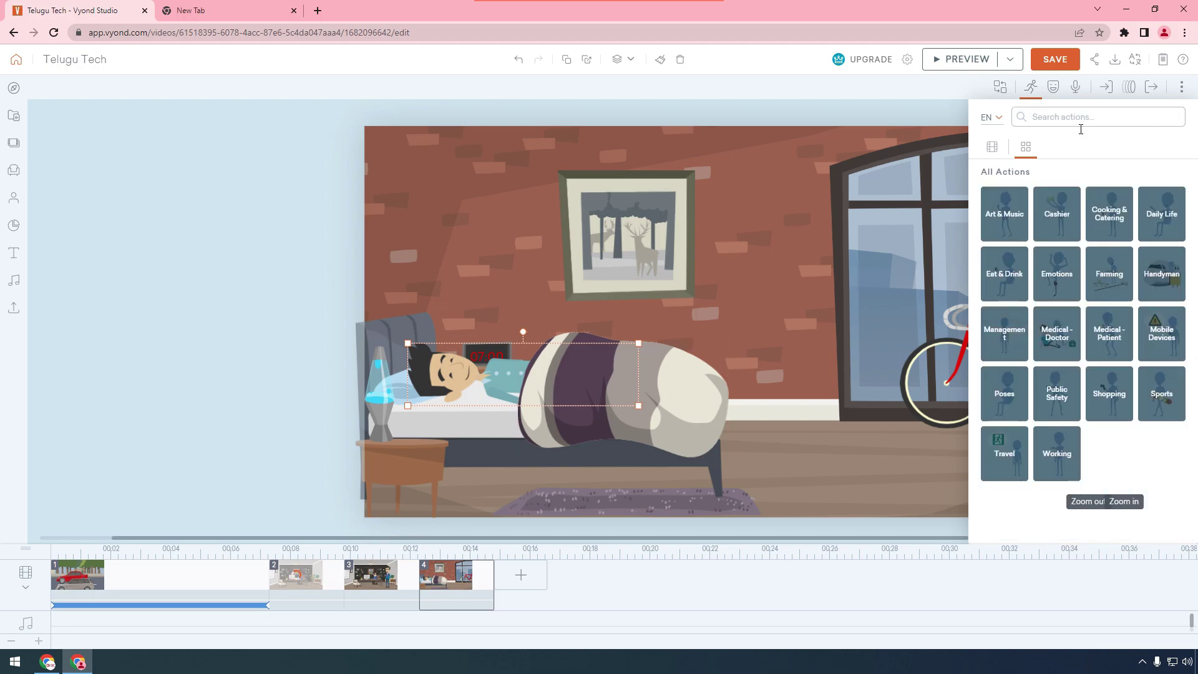
- Add a fifth scene continuing the bedroom scene, search the actions for "wake", and give the man the animated sitting-up stretch with raised arms
click(521, 583)
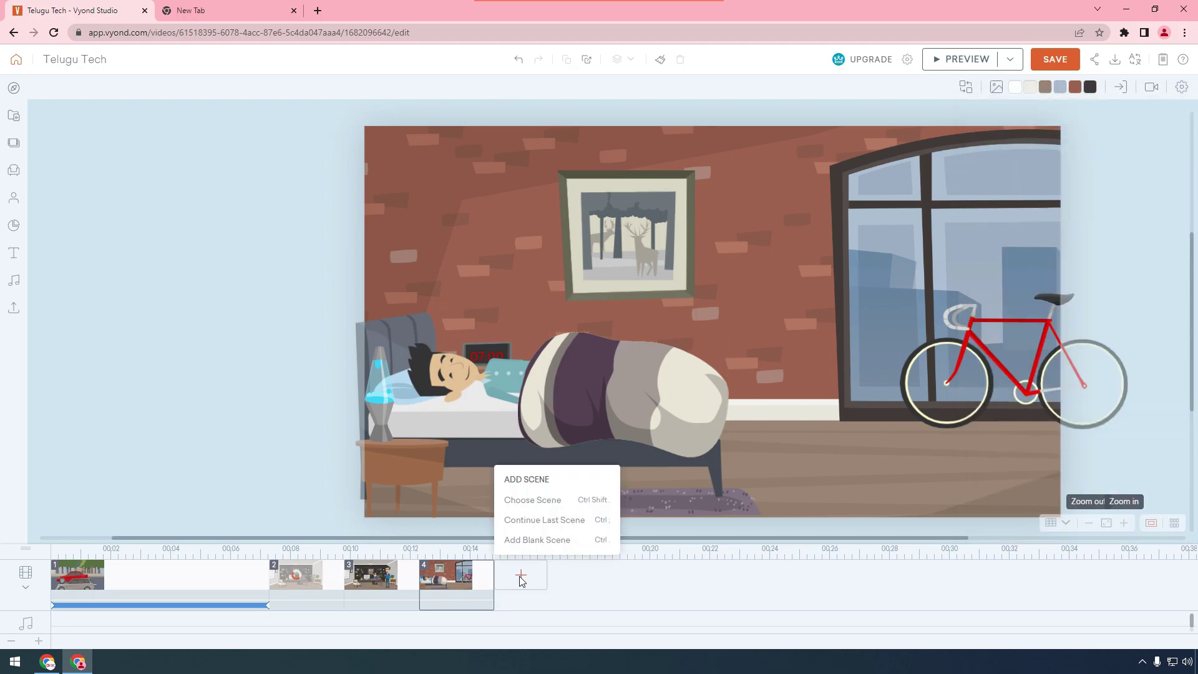
click(541, 521)
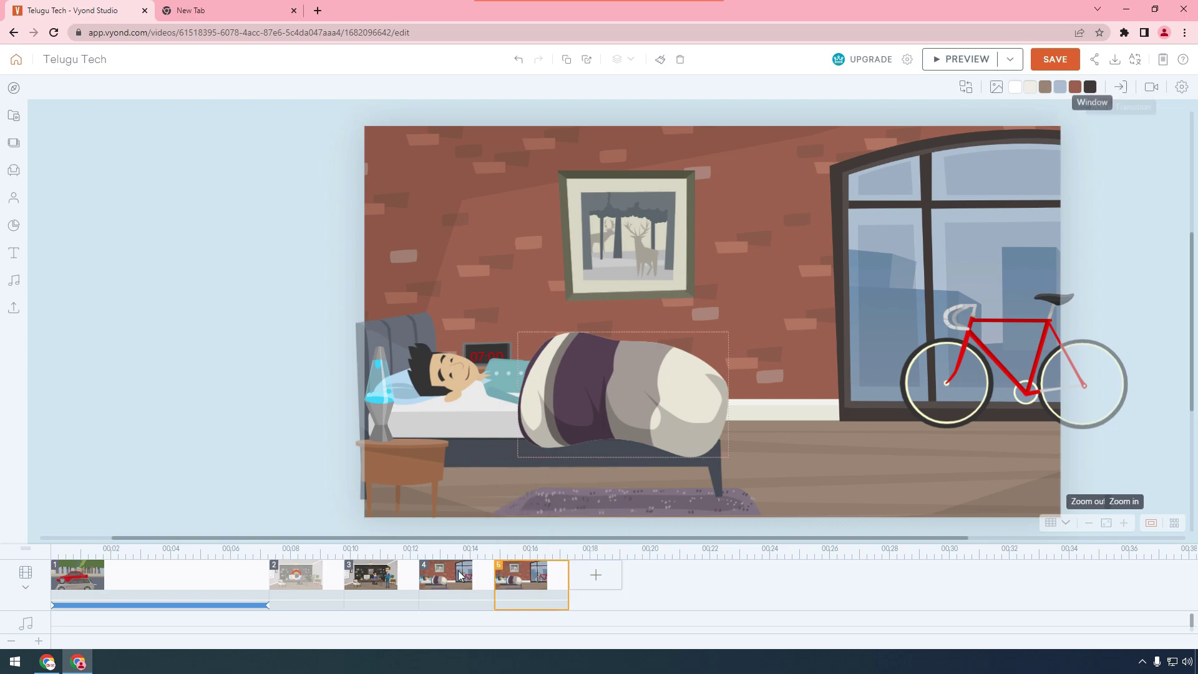
click(462, 367)
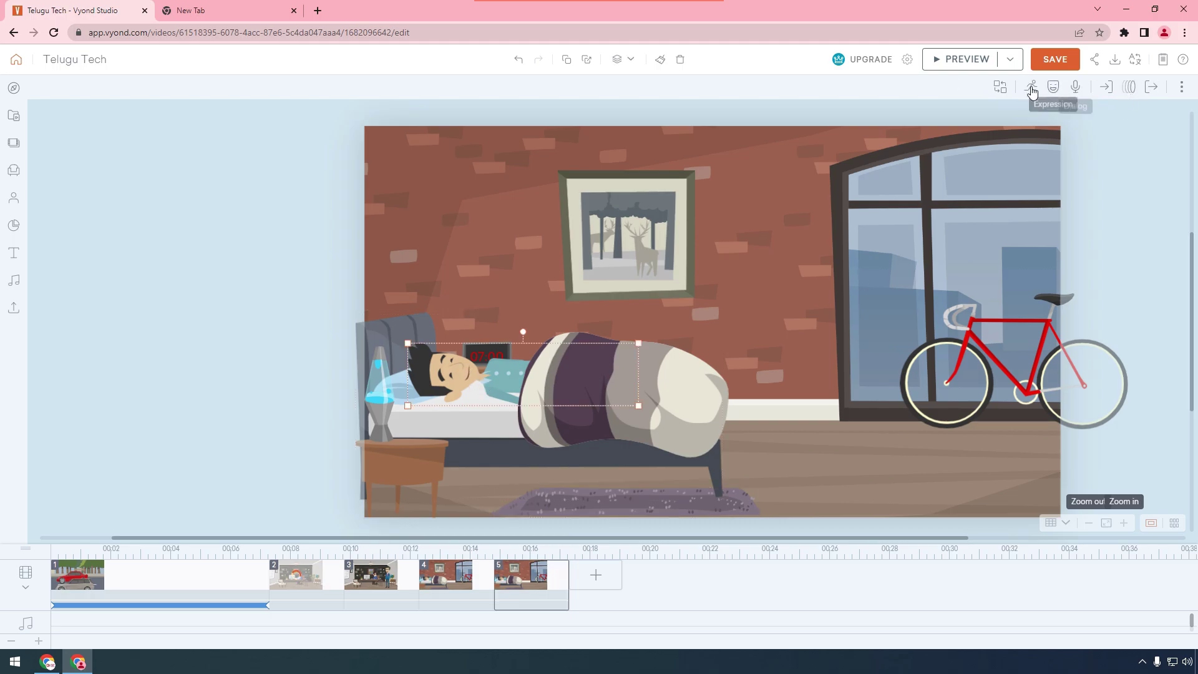
click(1033, 91)
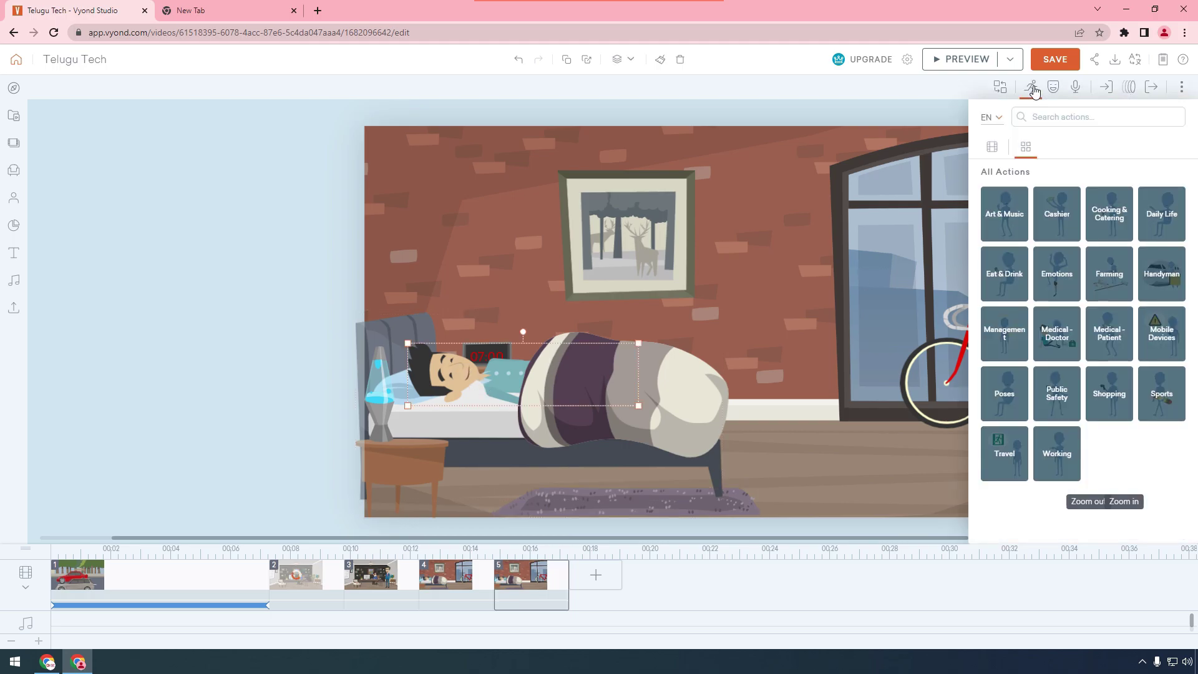
click(1065, 116)
text(wake)
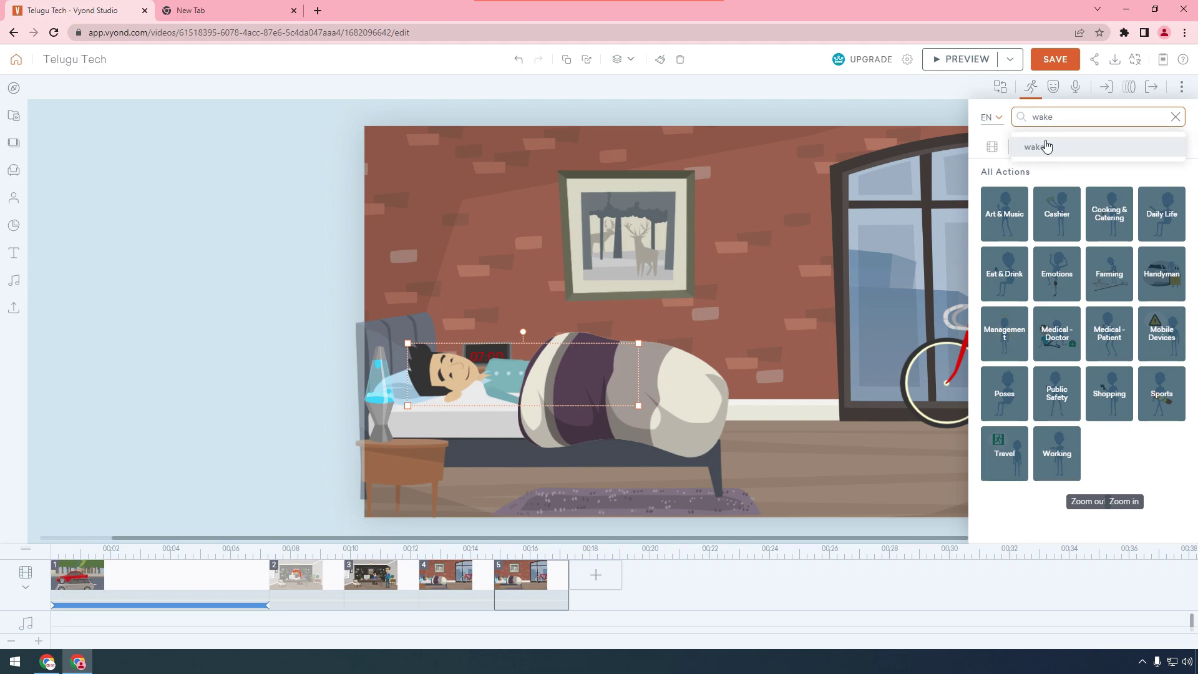
click(1056, 152)
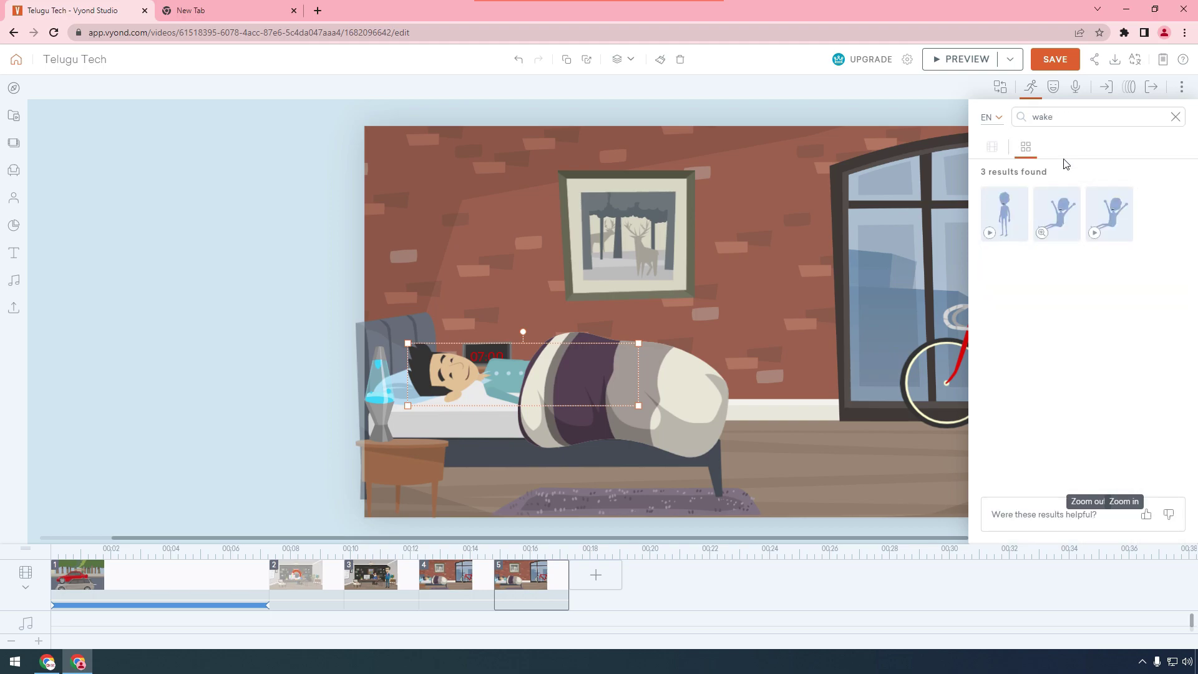
click(1117, 223)
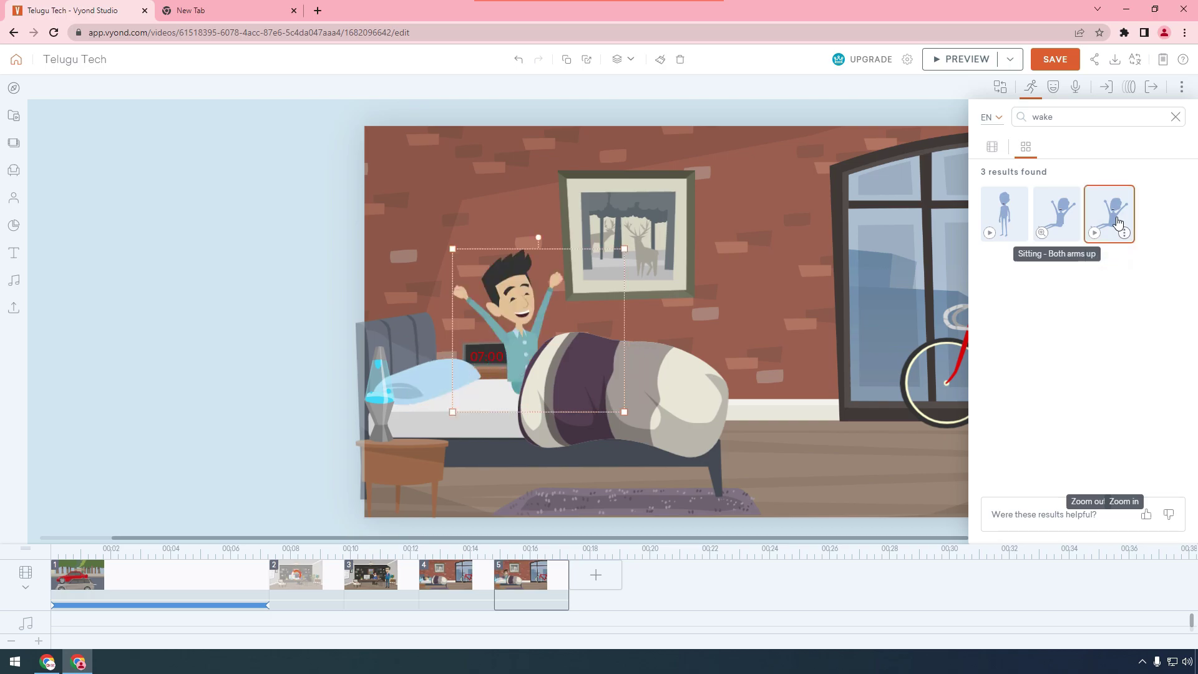
- Play back the two bedroom scenes on the timeline to check the man's change from sleeping to waking
click(432, 555)
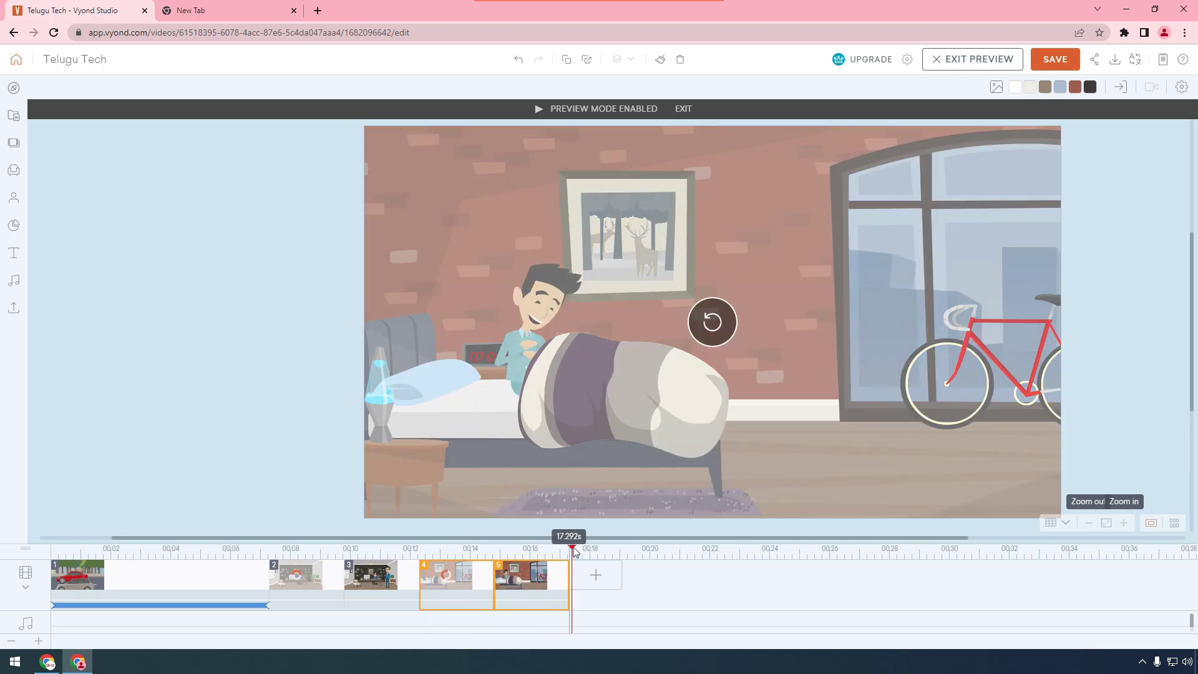
click(422, 553)
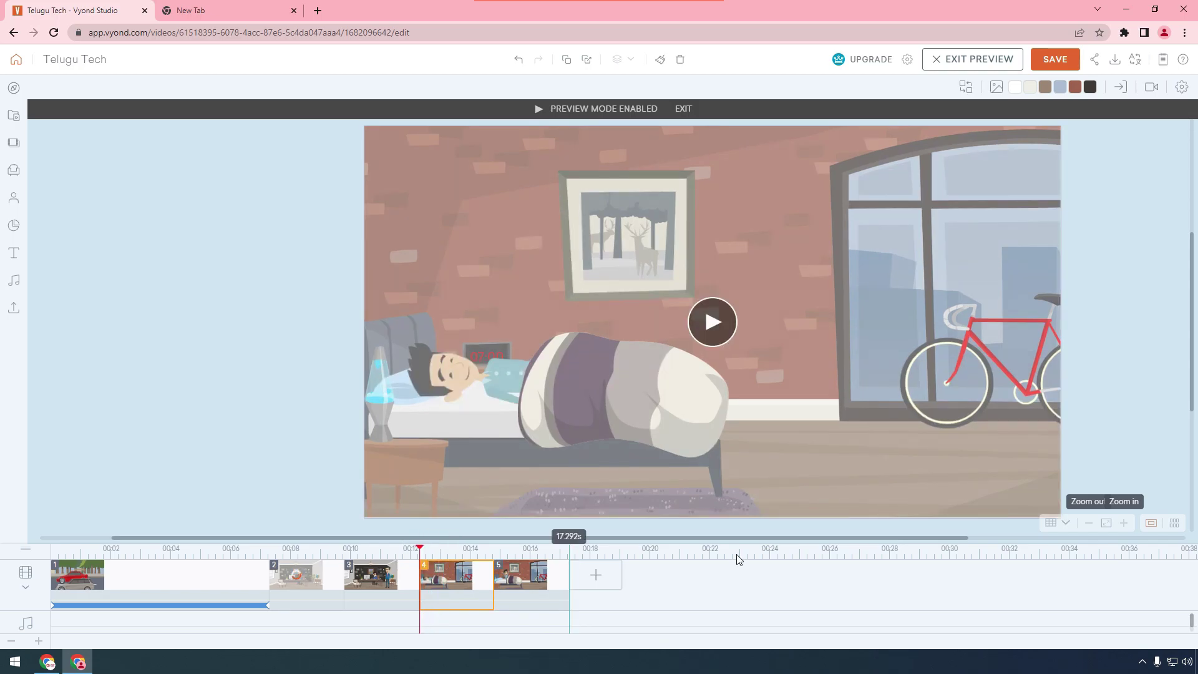
click(476, 517)
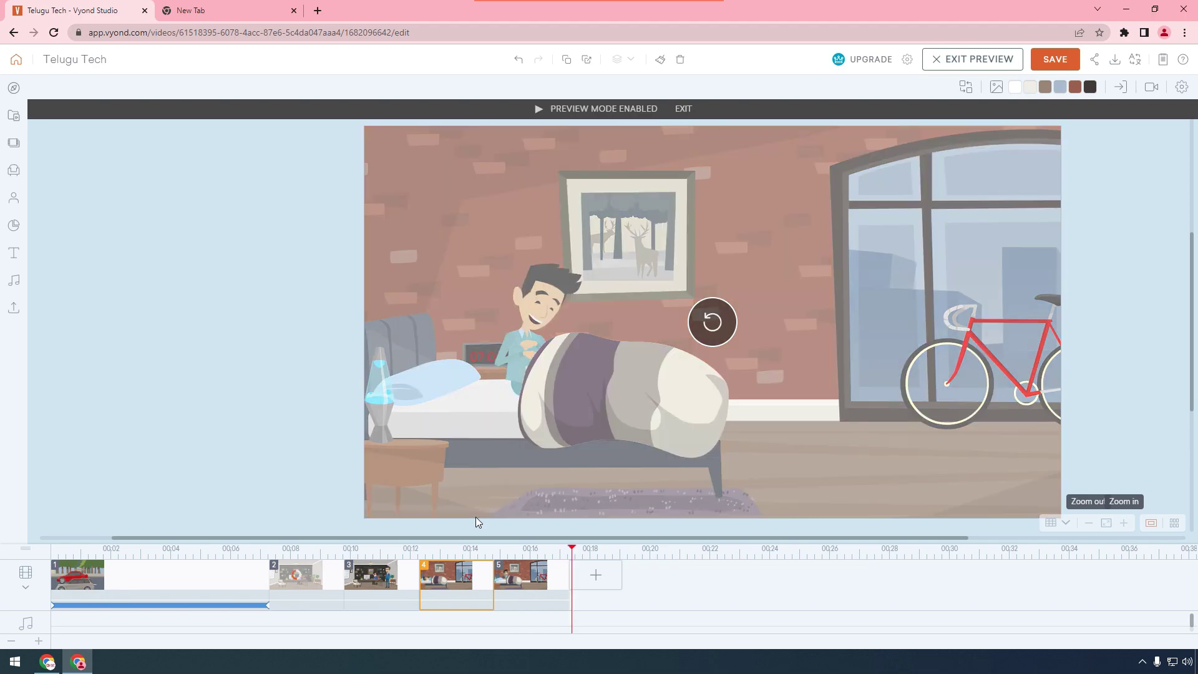
- Lengthen the fifth scene to end at about 23.1 seconds, play it back, and exit the preview with the waking man selected
click(566, 582)
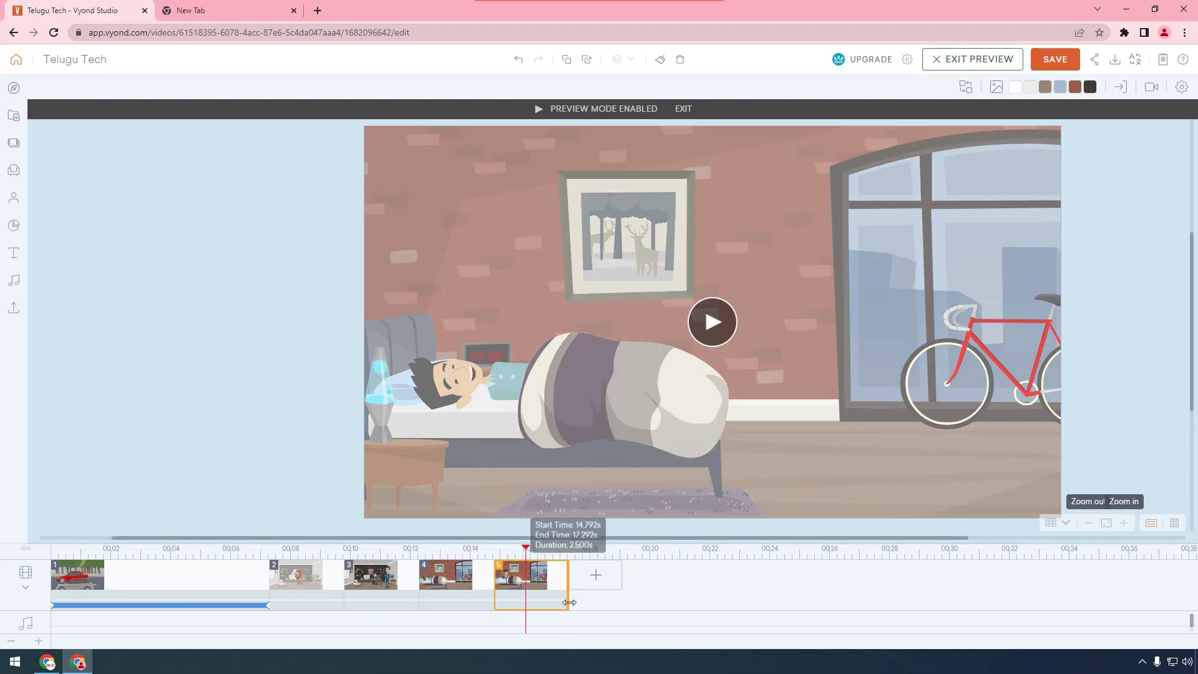
drag(569, 603, 741, 602)
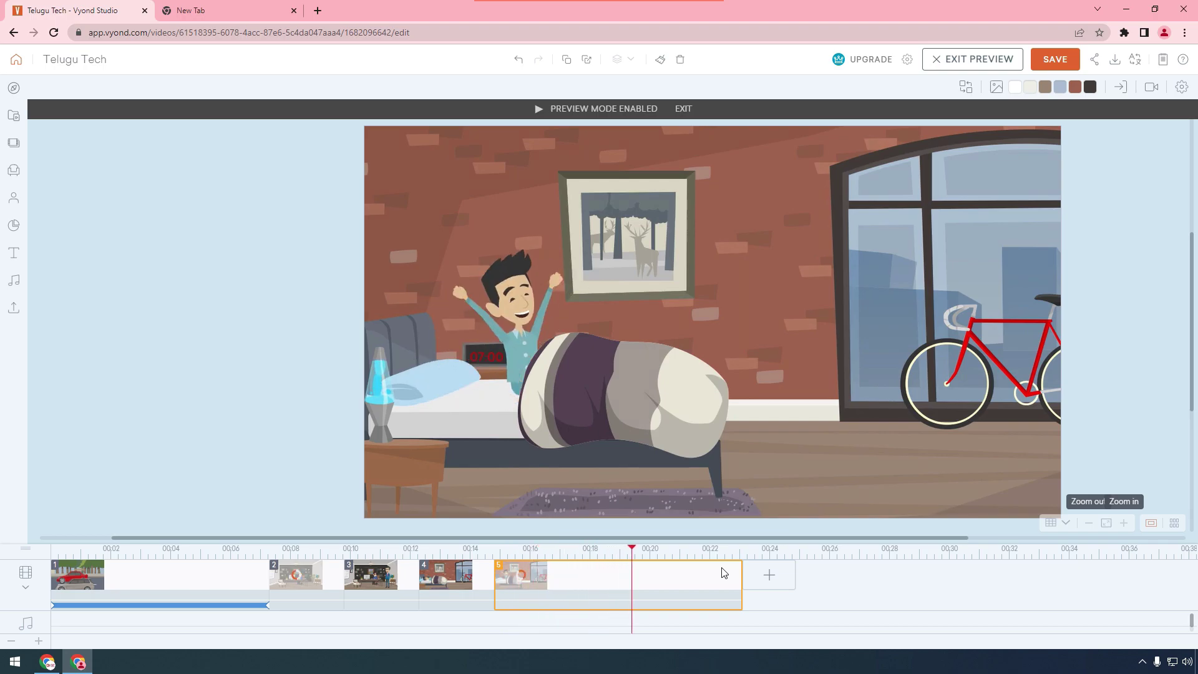
key(space)
key(space)
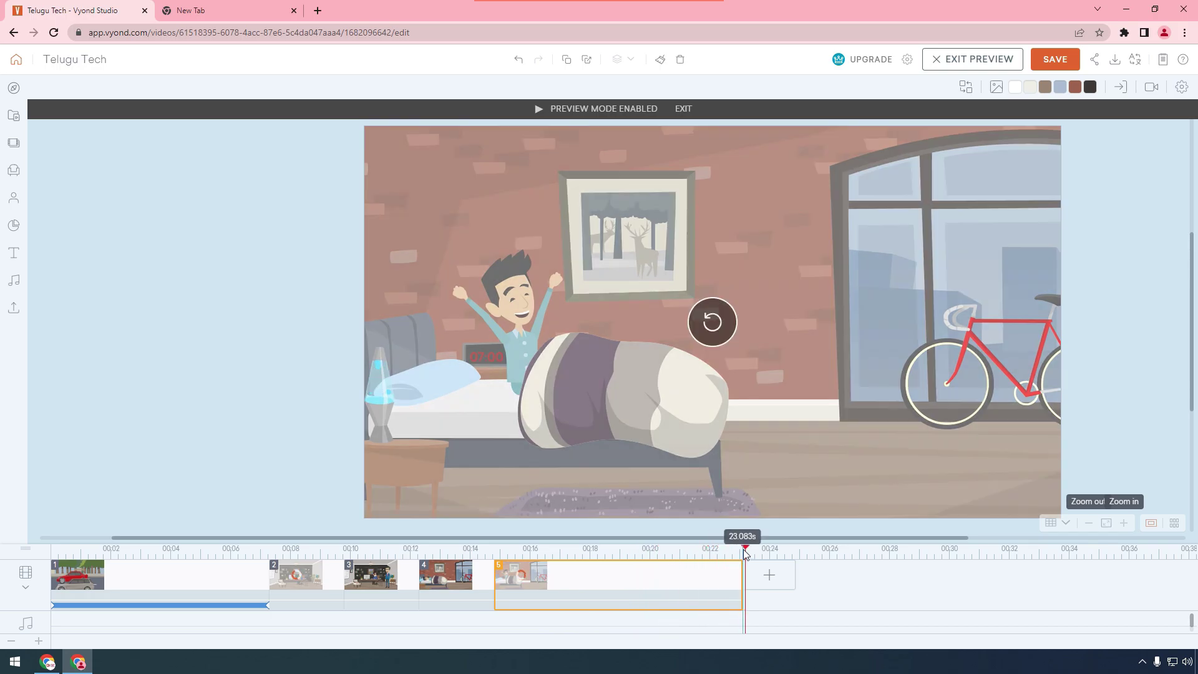
click(622, 549)
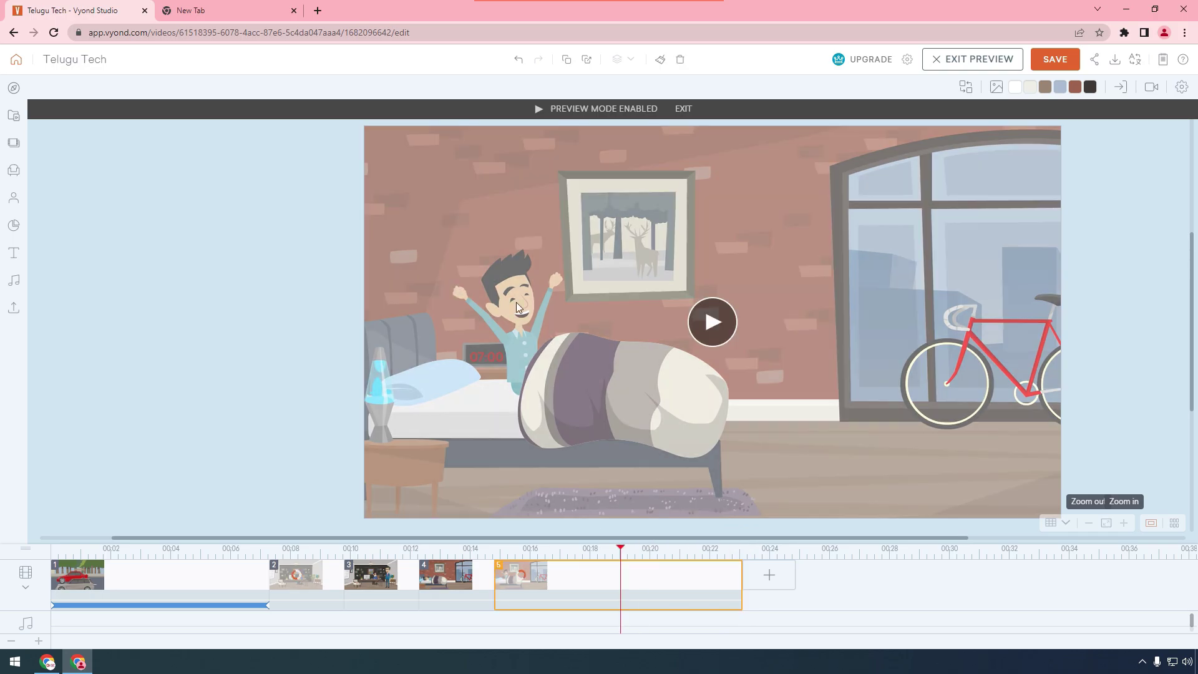
click(515, 302)
click(583, 314)
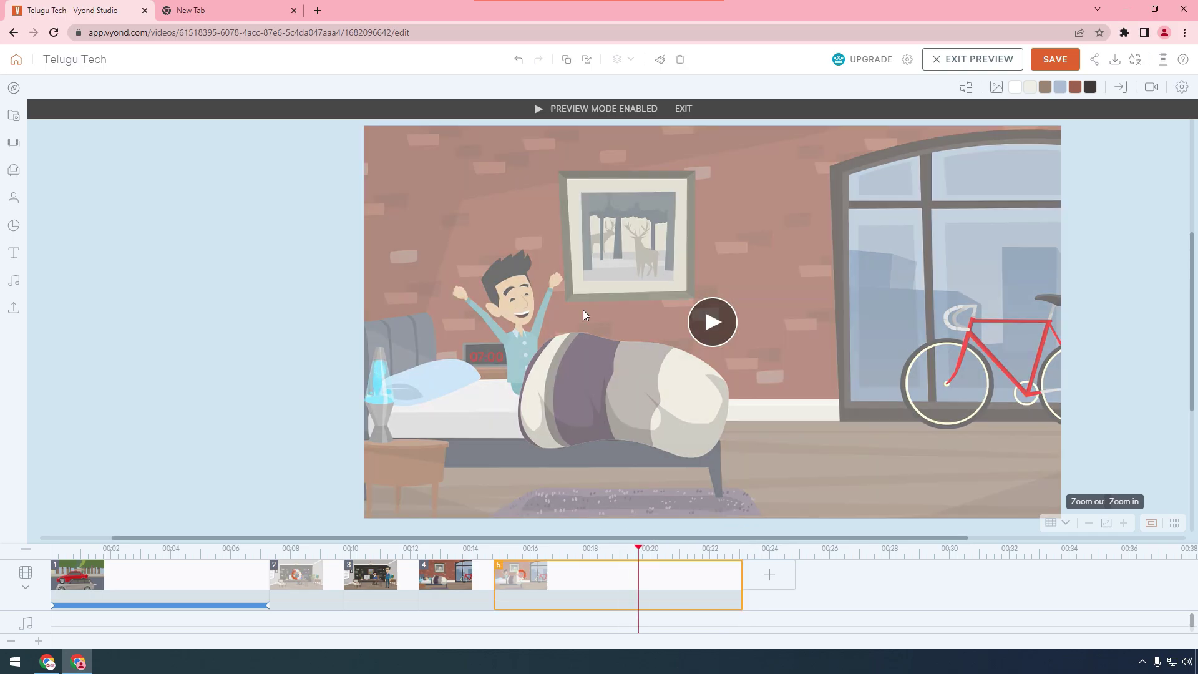
click(983, 59)
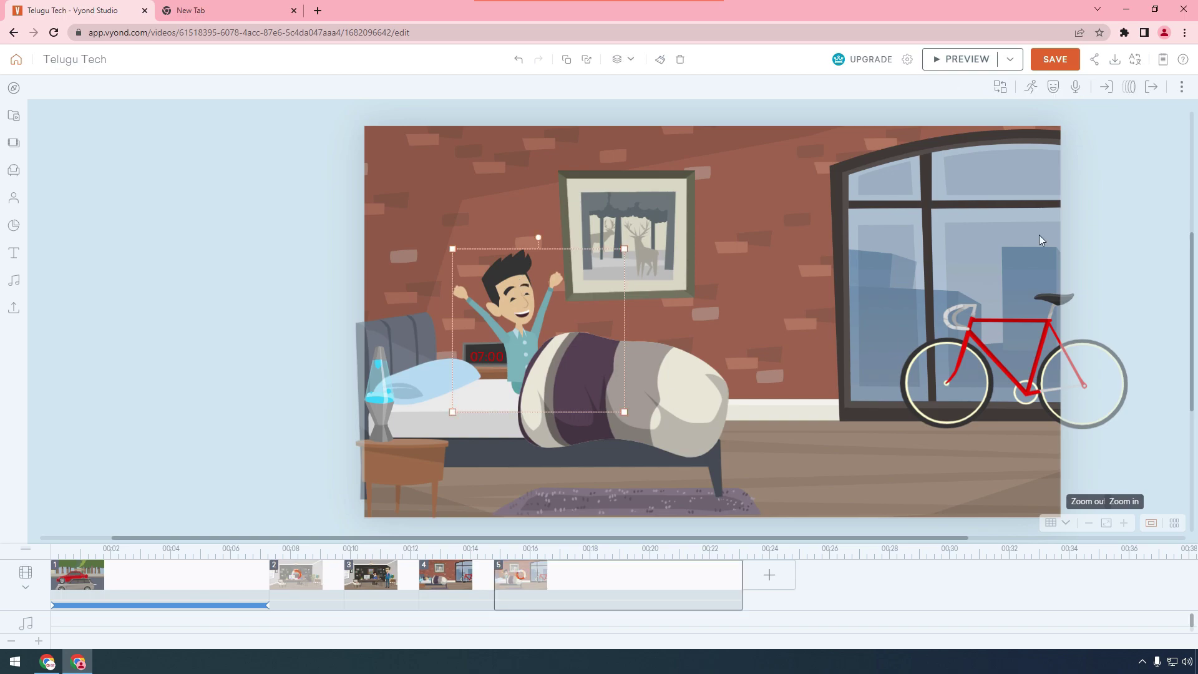
- Search the expressions for "talking" and set the waking man's expression to Talk Joy No Lip Sync
click(1054, 88)
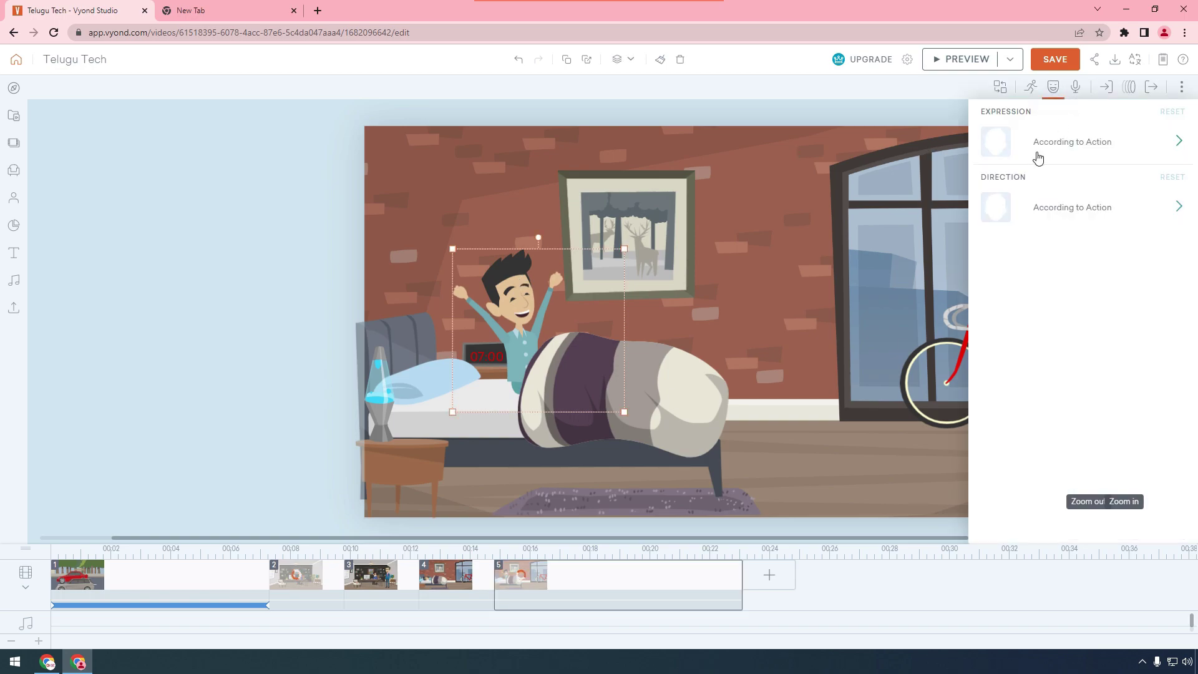
click(1066, 147)
click(1046, 132)
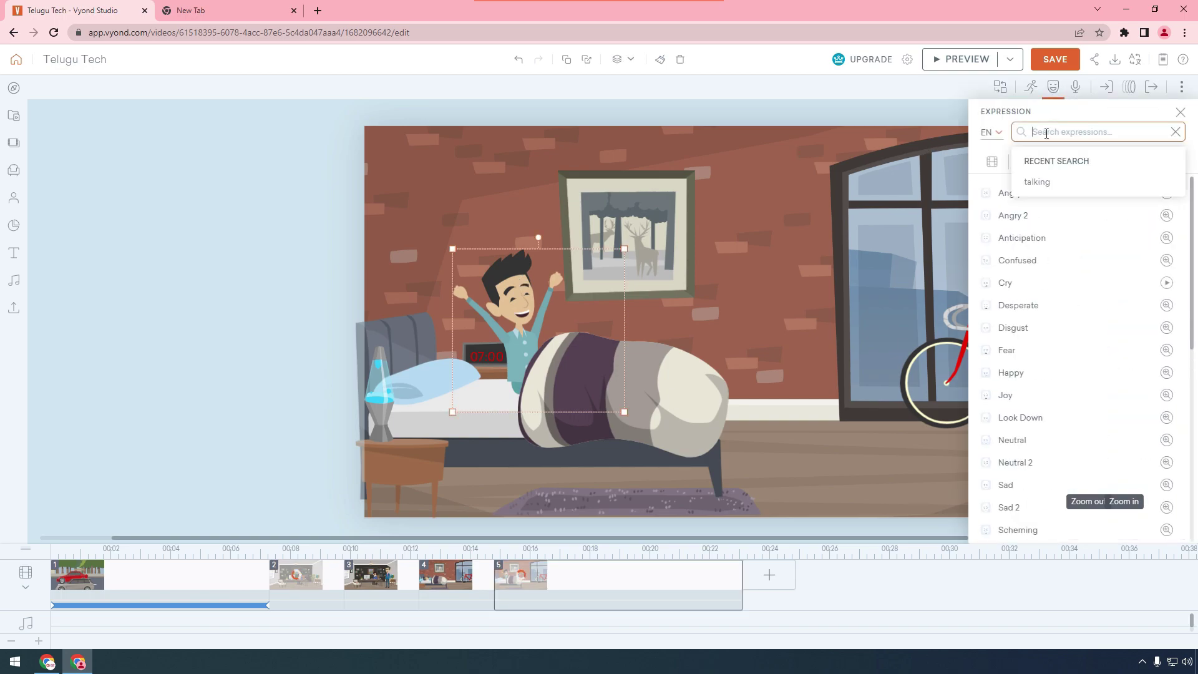
text(tal)
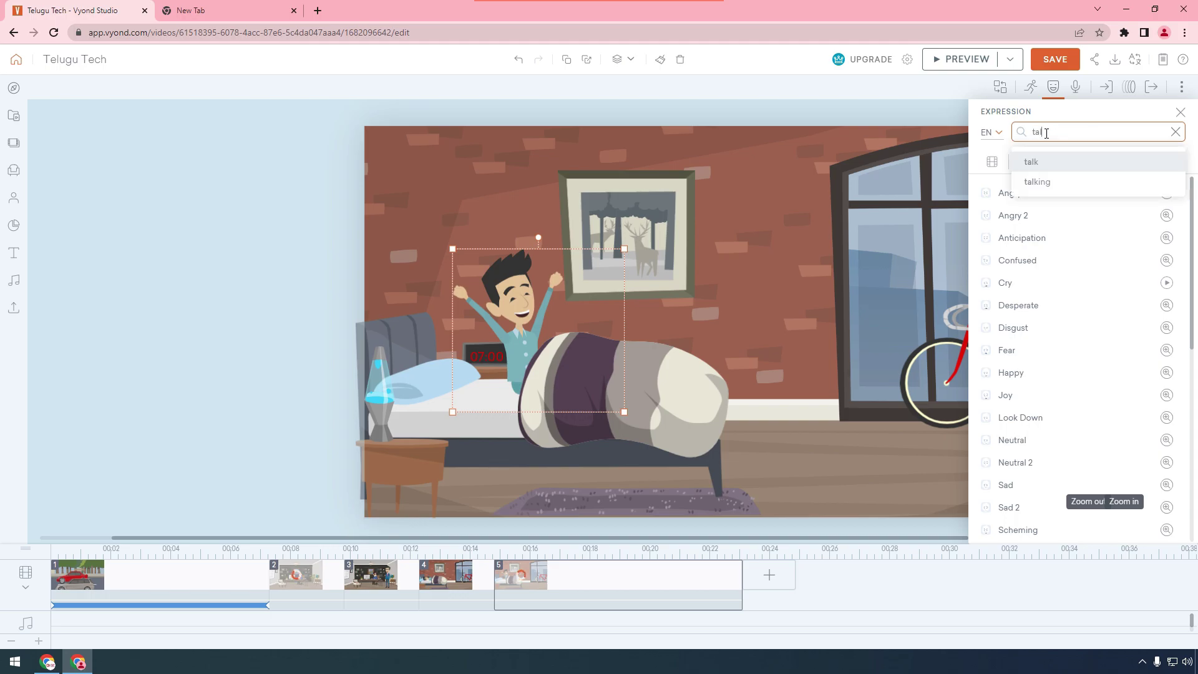
click(1037, 181)
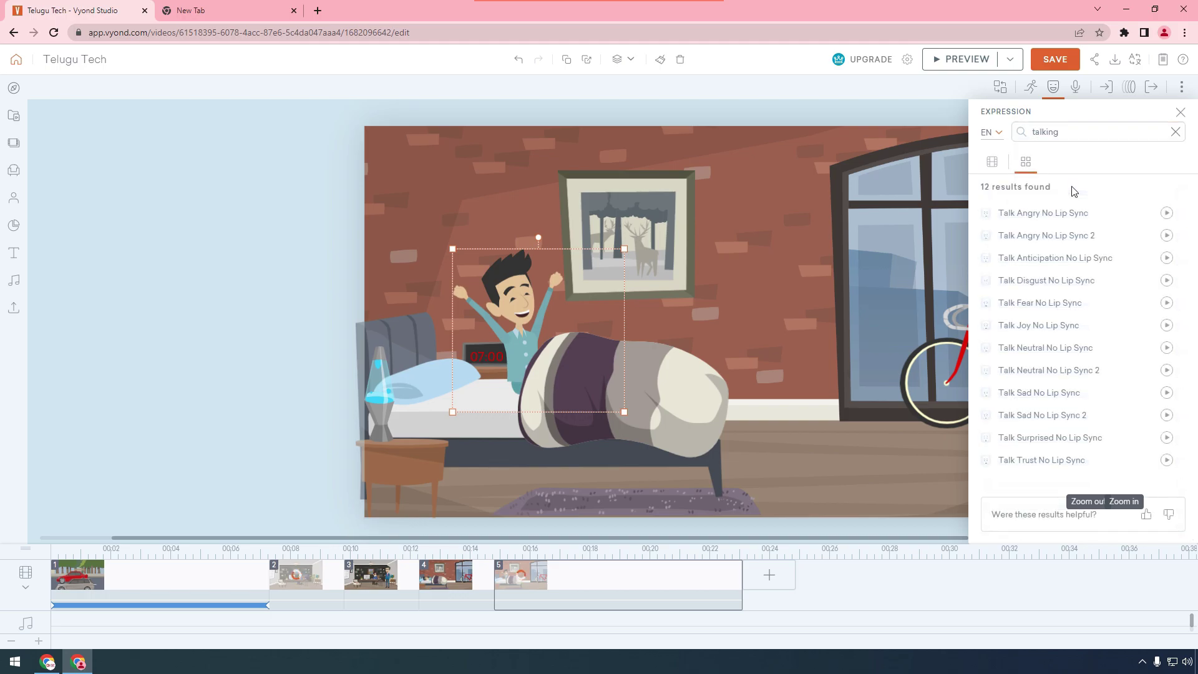
click(1056, 215)
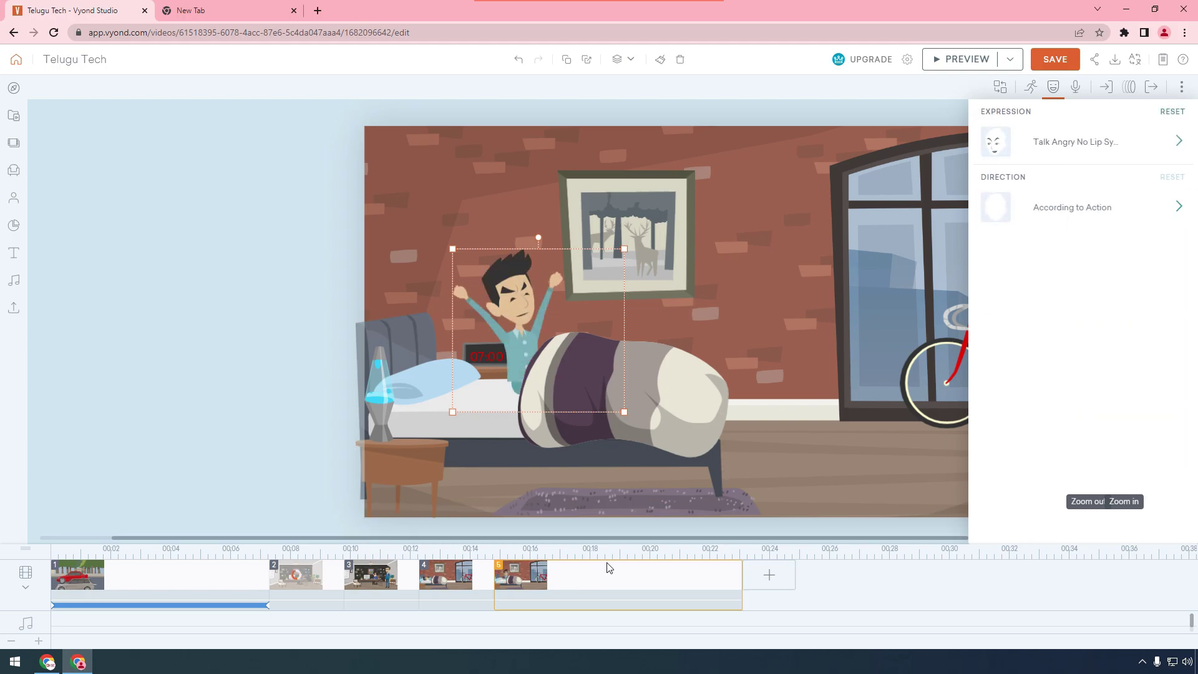
click(1055, 152)
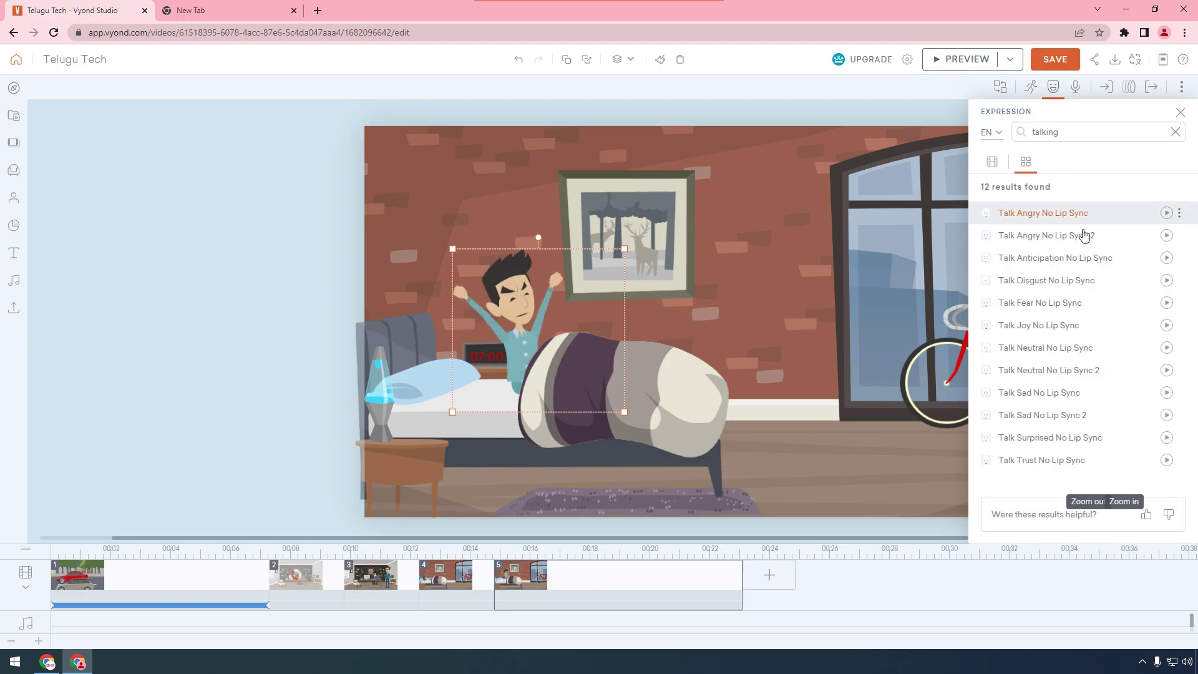
click(1095, 324)
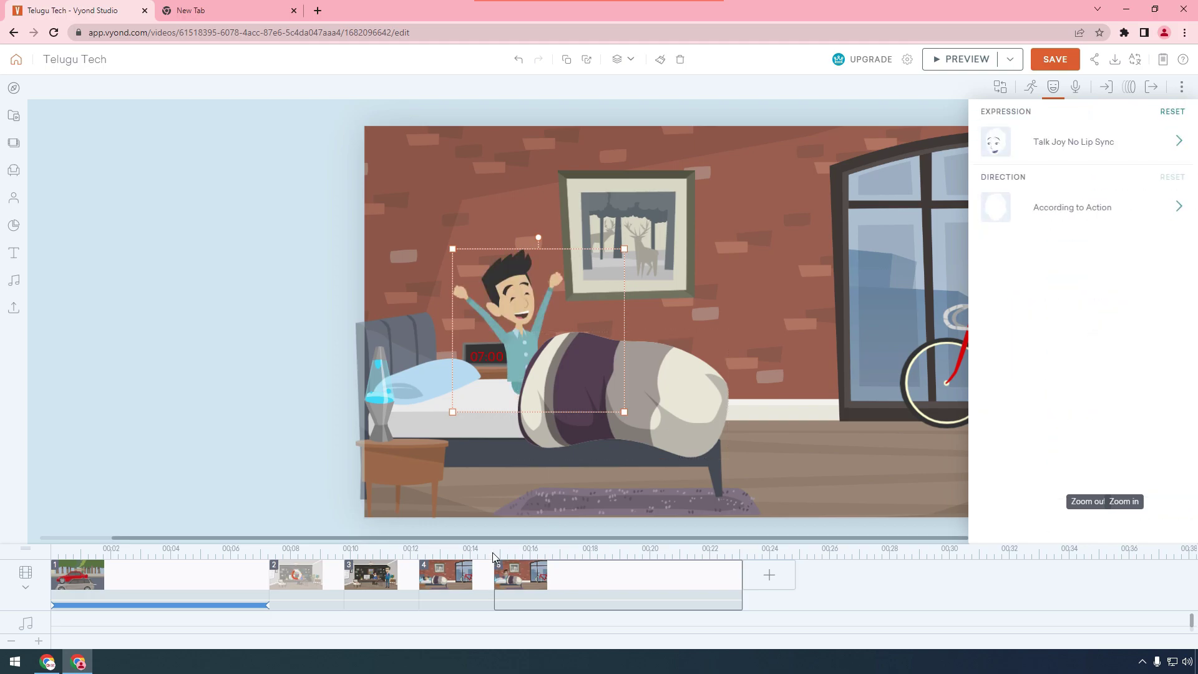
click(496, 563)
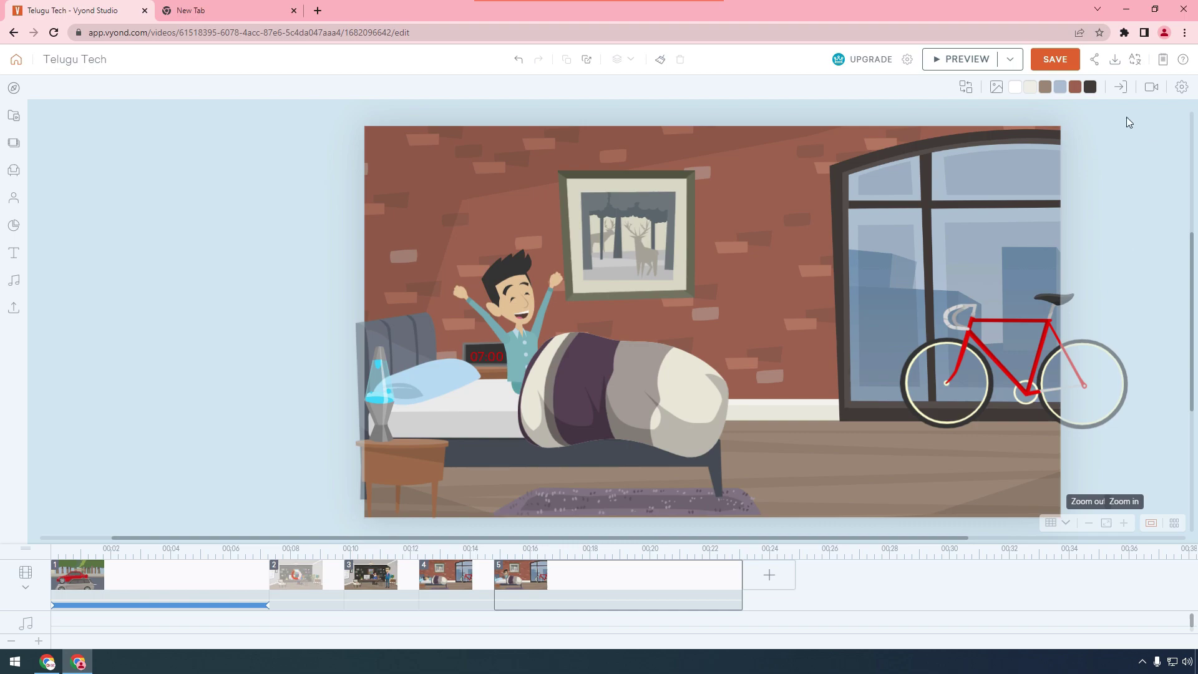
- Generate the finished video in HD 720p quality and download it
click(1116, 60)
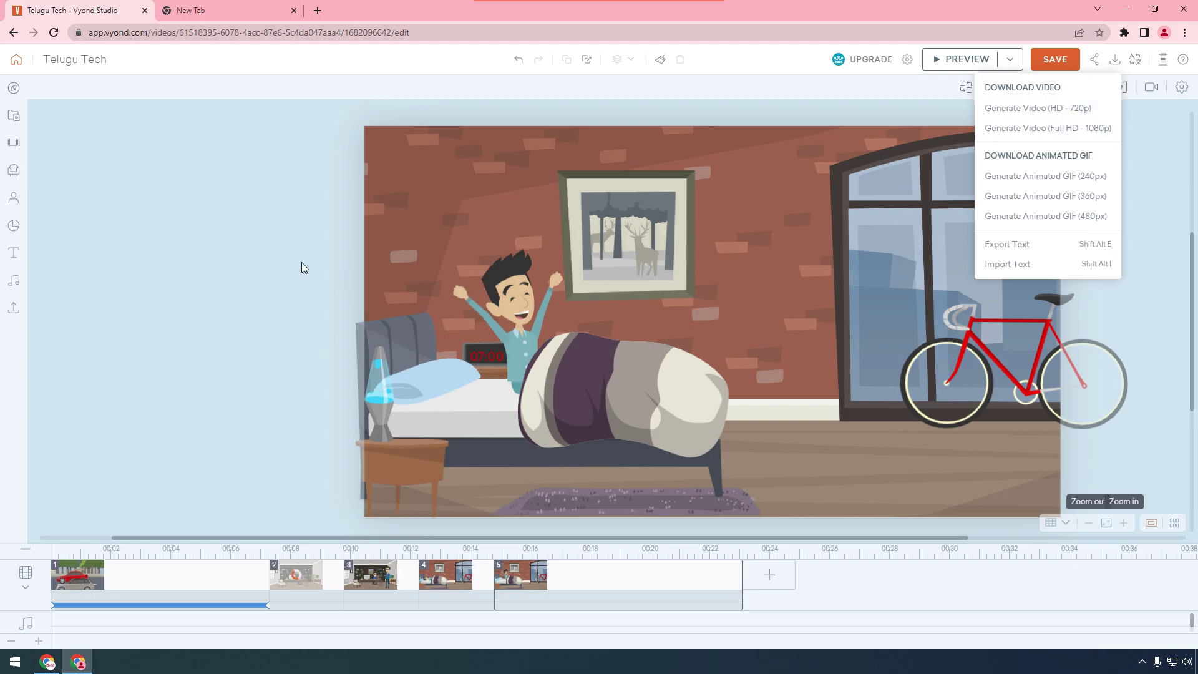
click(1037, 110)
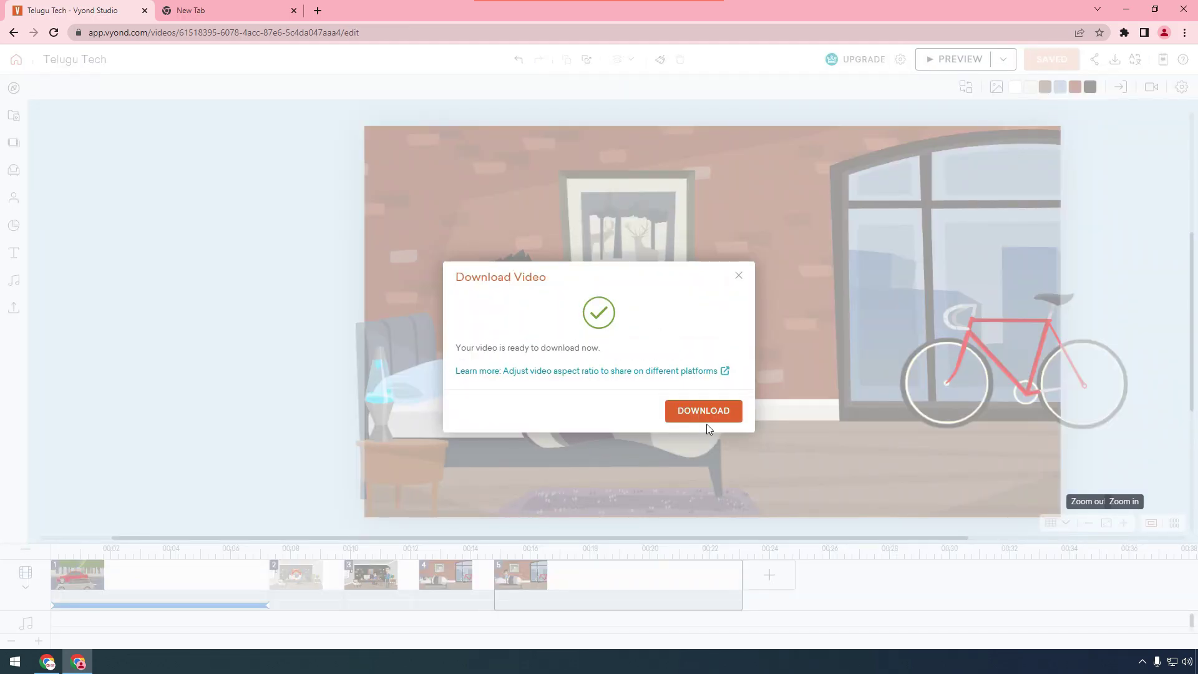
click(703, 410)
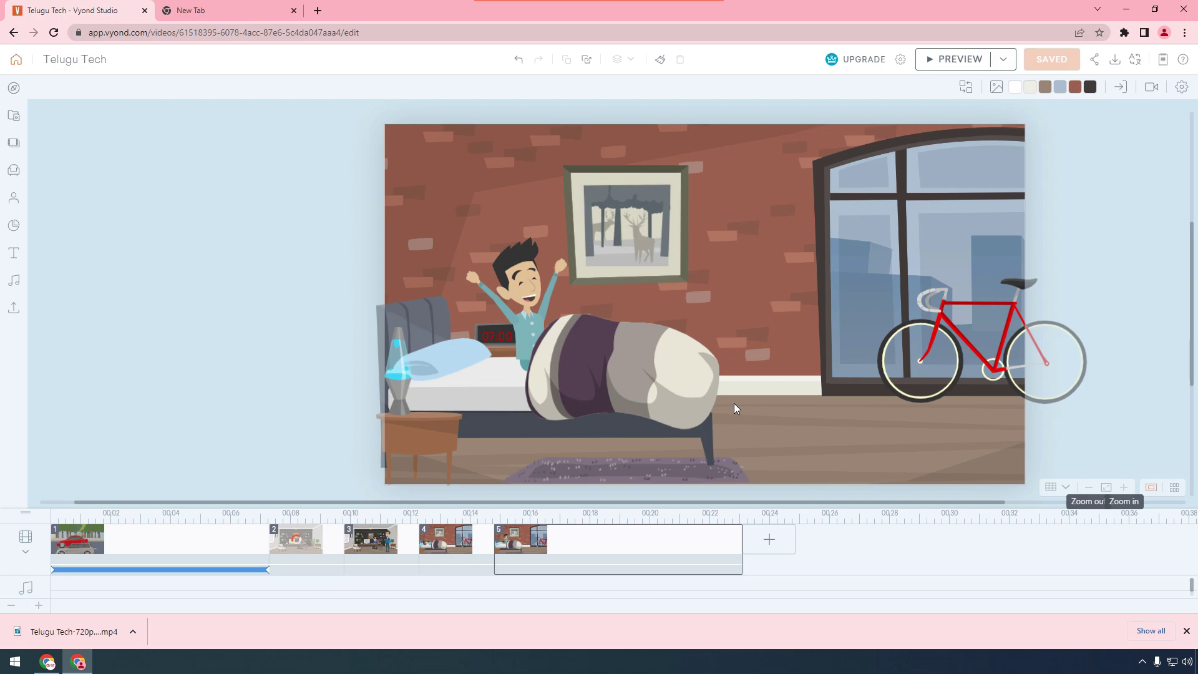
- Open the downloaded Telugu Tech 720p MP4 in the media player and watch it full screen
click(91, 631)
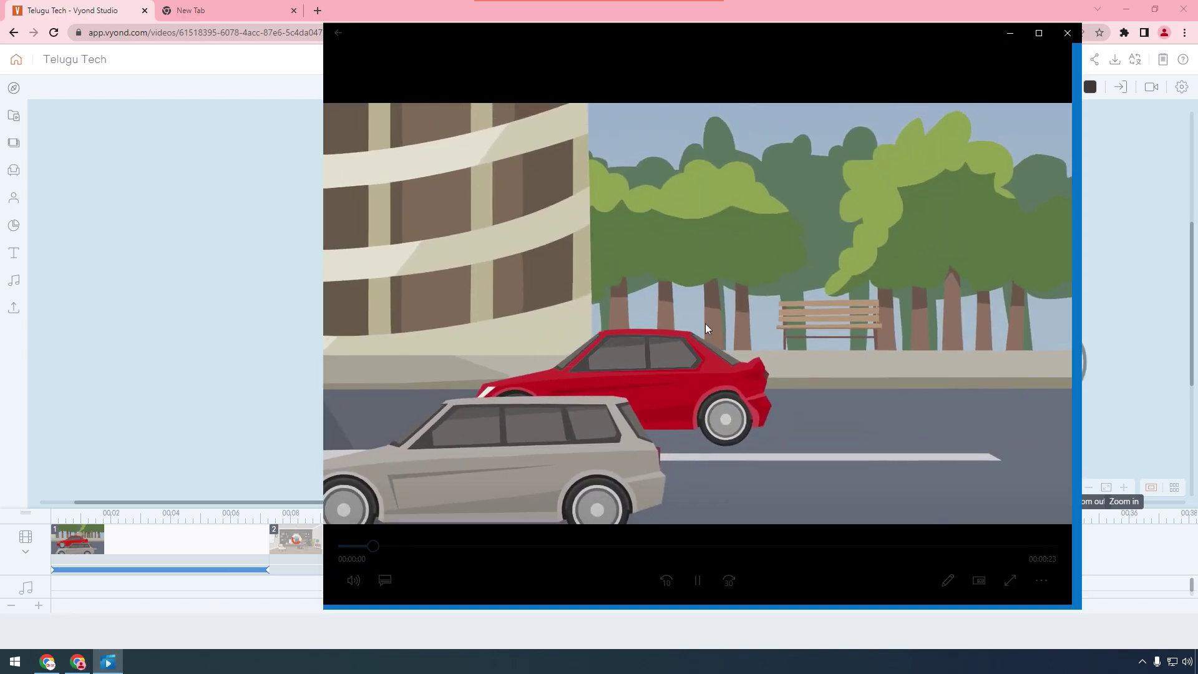
double_click(705, 329)
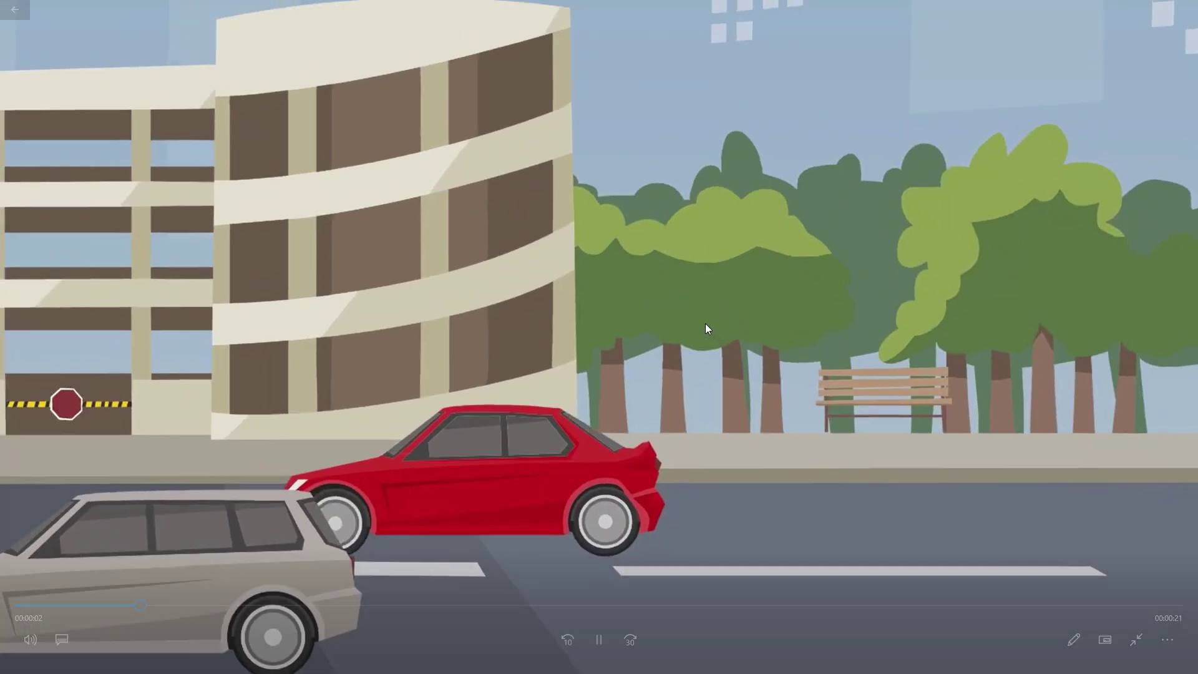